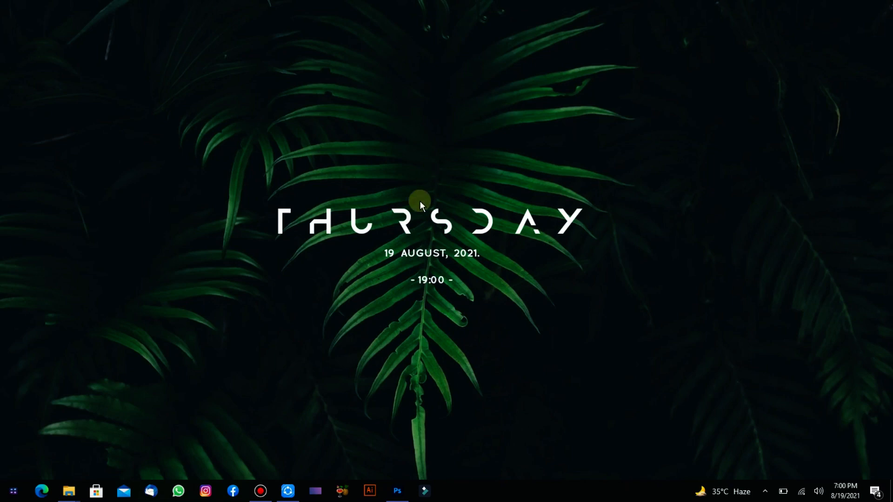
- Switch to Photoshop, float the Layers panel over the canvas and enlarge it
left_click(390, 499)
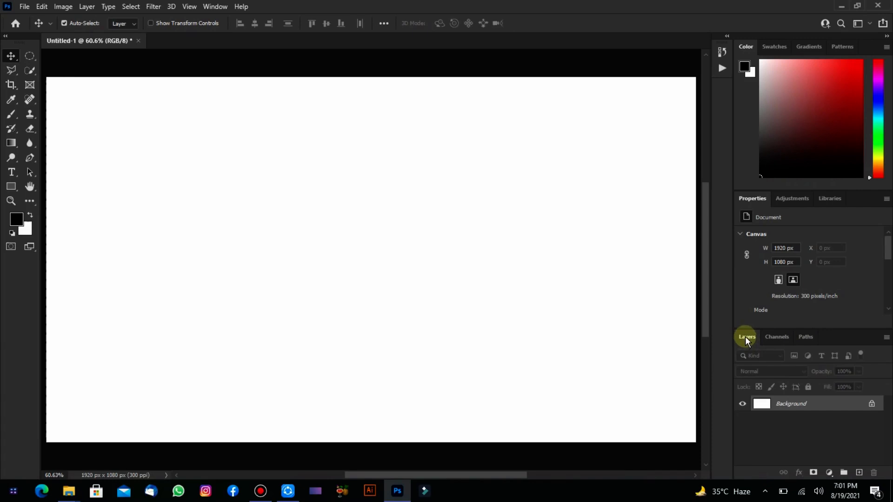
left_click_drag(731, 336, 473, 183)
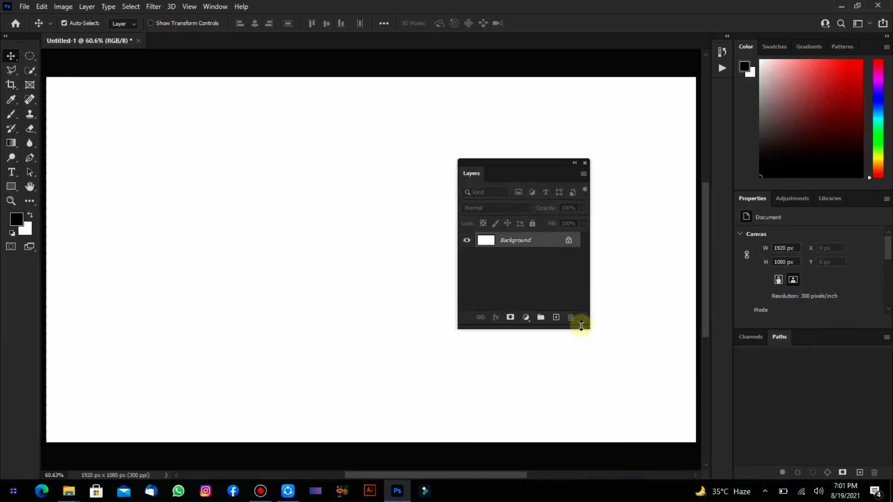
left_click_drag(588, 329, 670, 384)
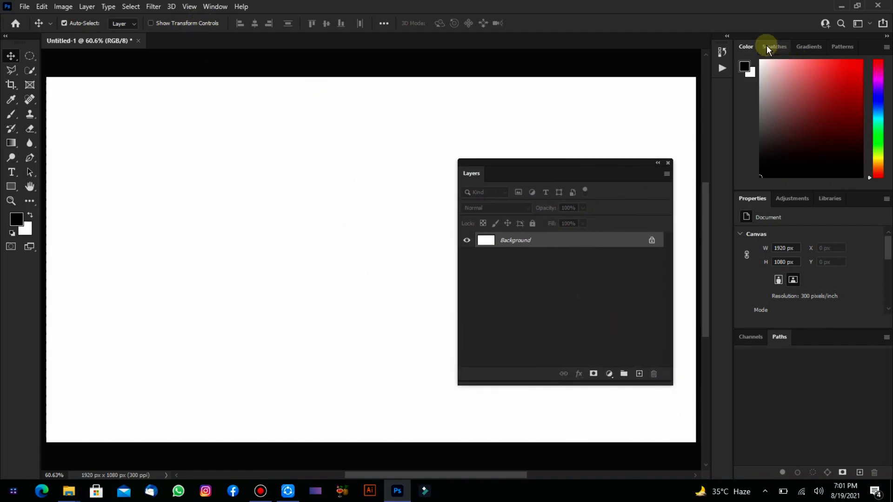
- Reposition the floating Layers panel over the blank Untitled-1 canvas
left_click(214, 6)
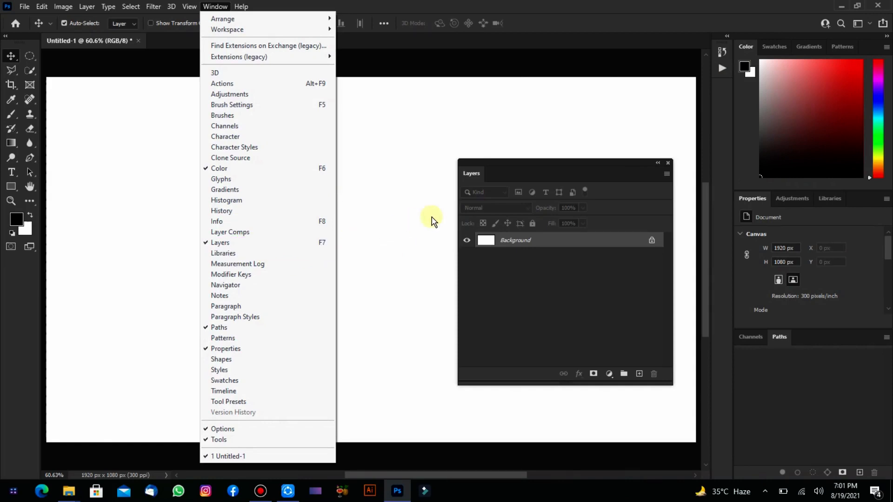
left_click(521, 161)
left_click_drag(521, 161, 330, 135)
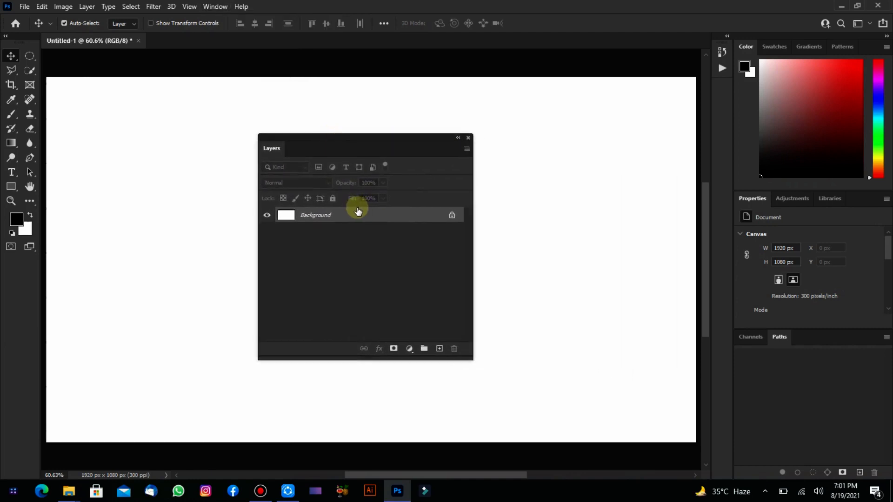
left_click(24, 6)
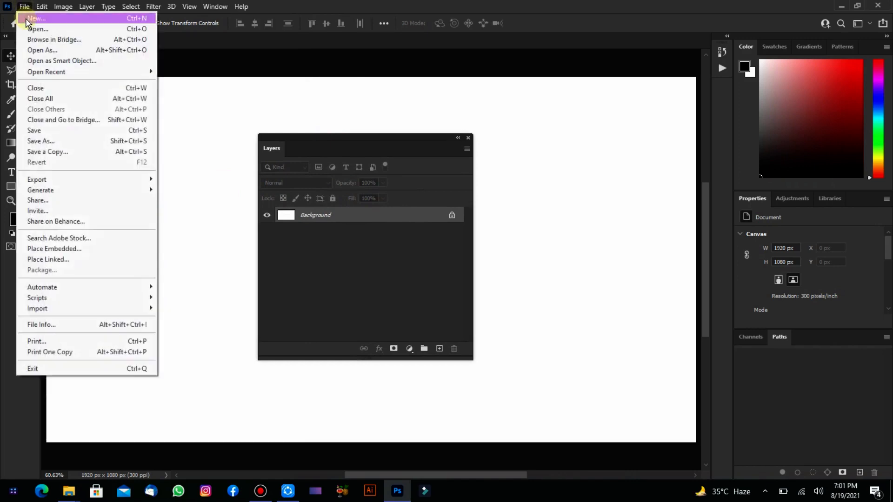
left_click(195, 107)
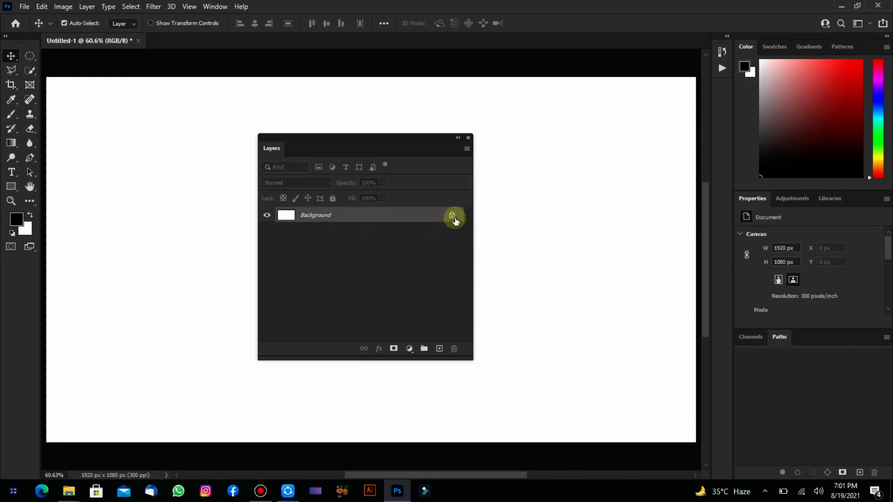
left_click_drag(394, 137, 598, 174)
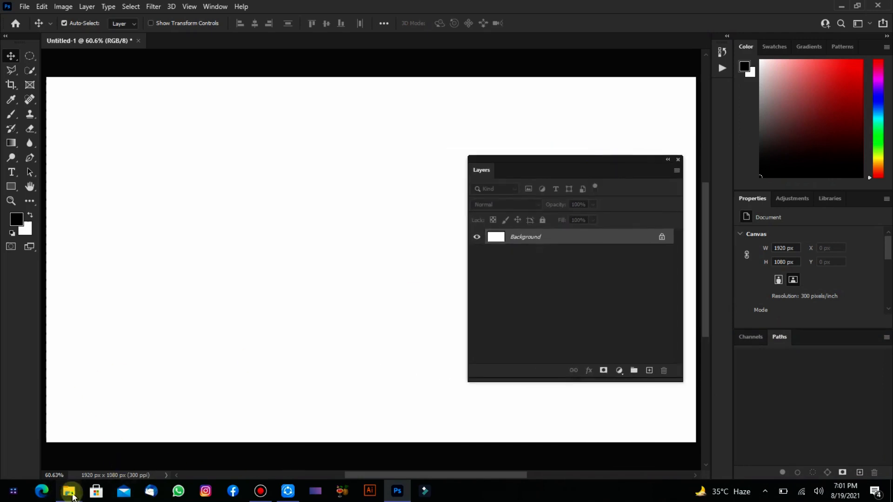
- Open the skyscraper JPG from the L 4 folder as its own document and shift the Layers panel away from the photo
mouse_move(72, 497)
left_click(86, 435)
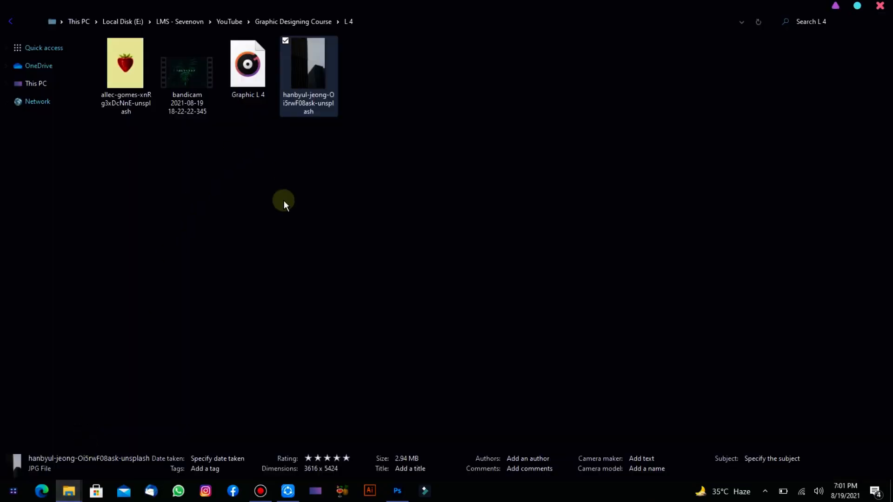
left_click_drag(305, 68, 284, 43)
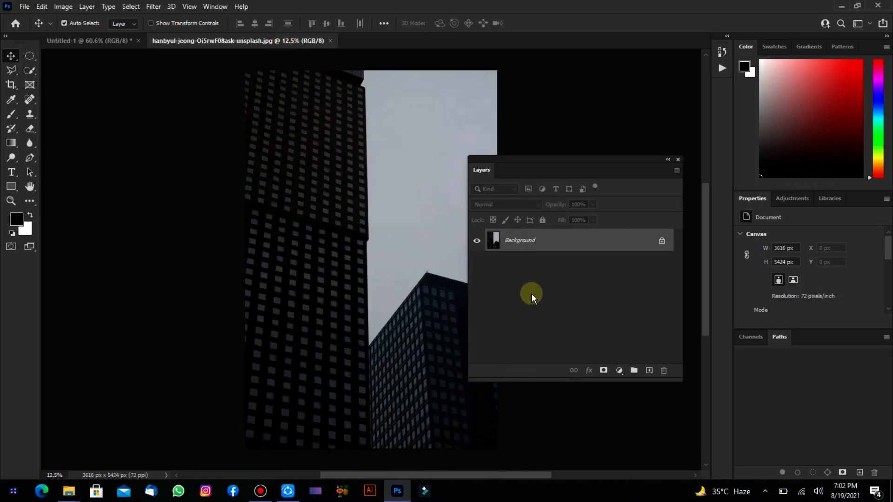
left_click_drag(546, 158, 568, 111)
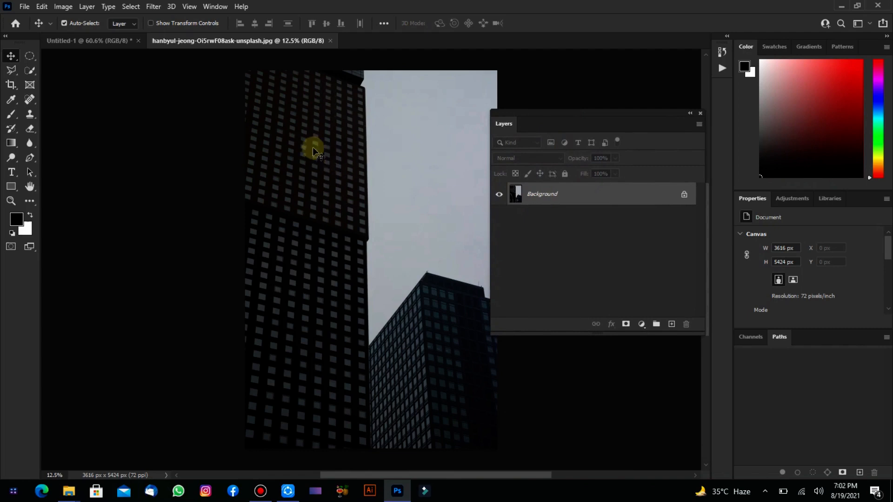
- Try to move the locked Background layer and decline converting it to a normal layer
left_click_drag(309, 167, 317, 189)
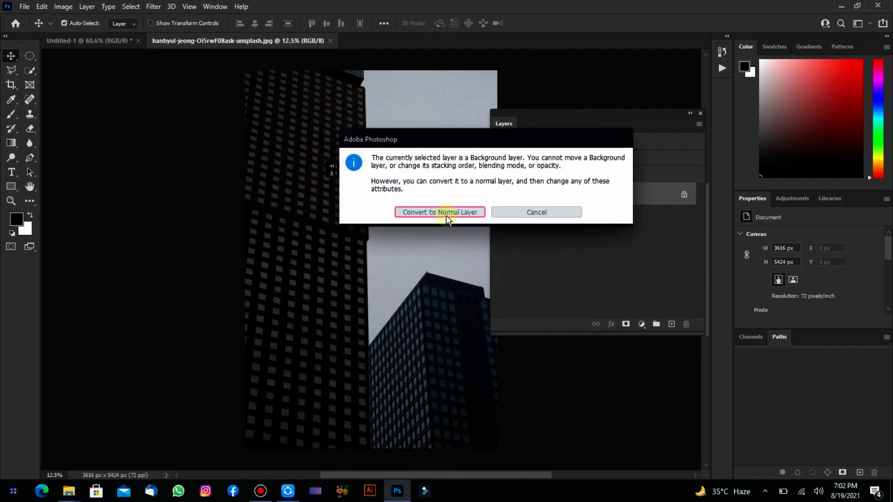
left_click(535, 213)
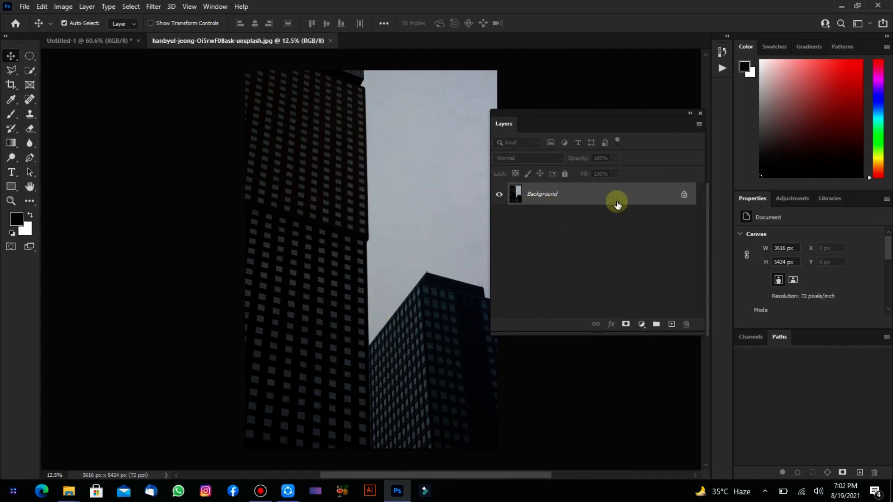
- Duplicate the Background layer, view the blend mode options available for the copy, and delete the copy
key("ctrl+j")
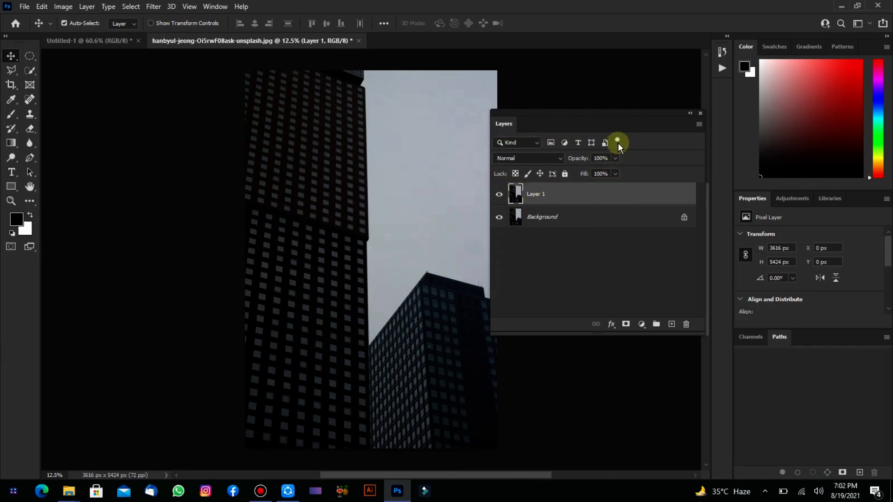
left_click(545, 159)
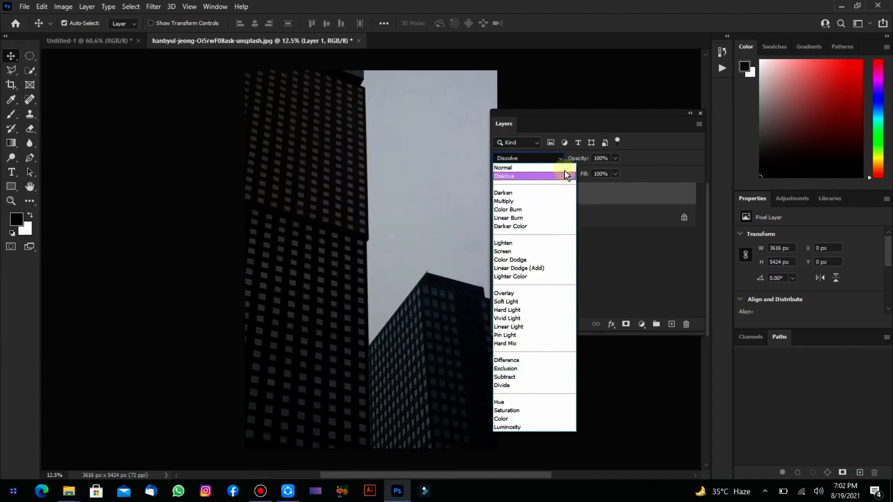
left_click(562, 168)
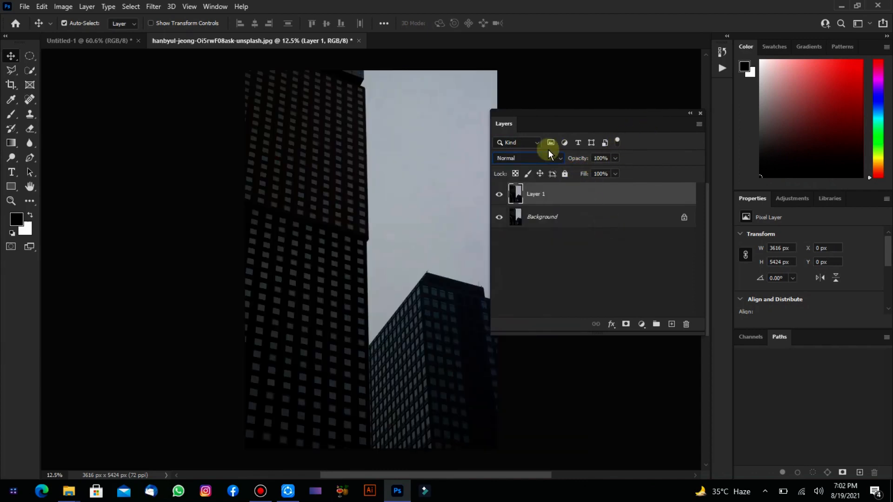
left_click(535, 215)
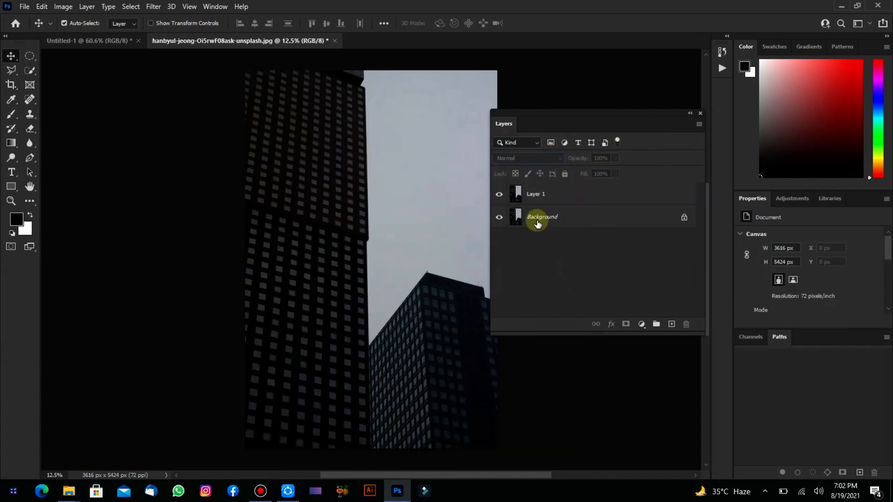
left_click(537, 197)
key("Delete")
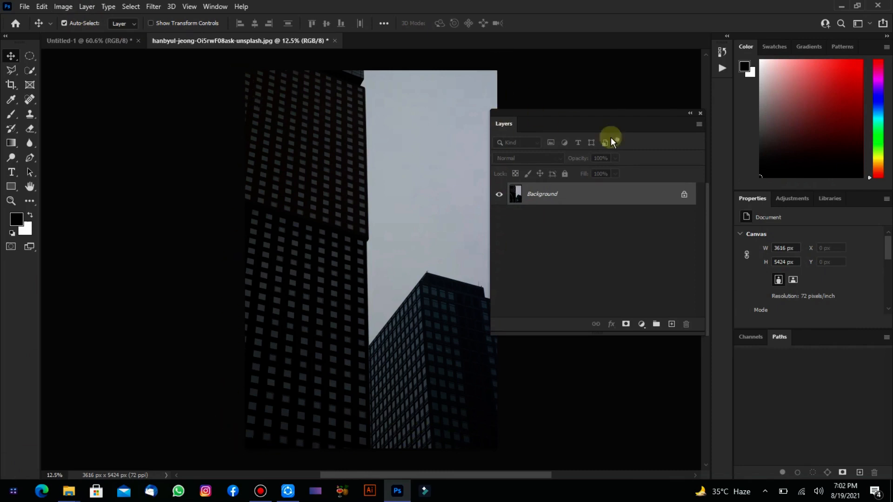
- Examine the photo's width and height in pixels in the Image Size settings without applying any change
left_click(61, 10)
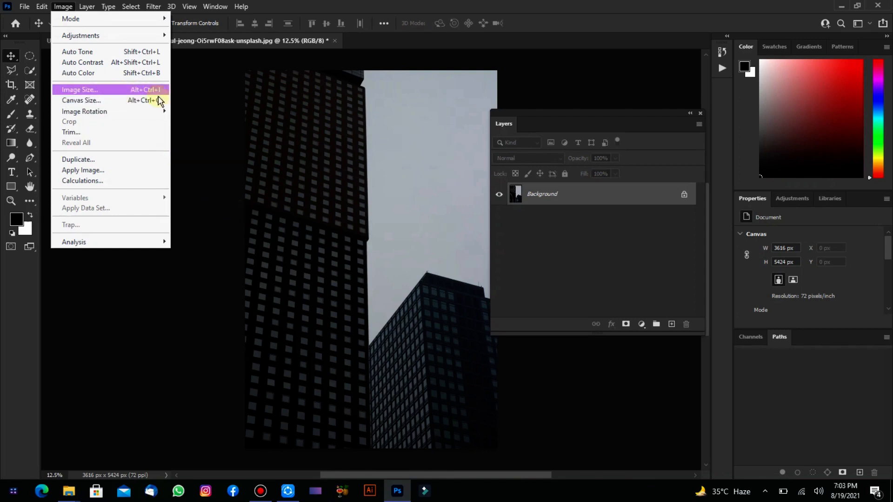
left_click(76, 90)
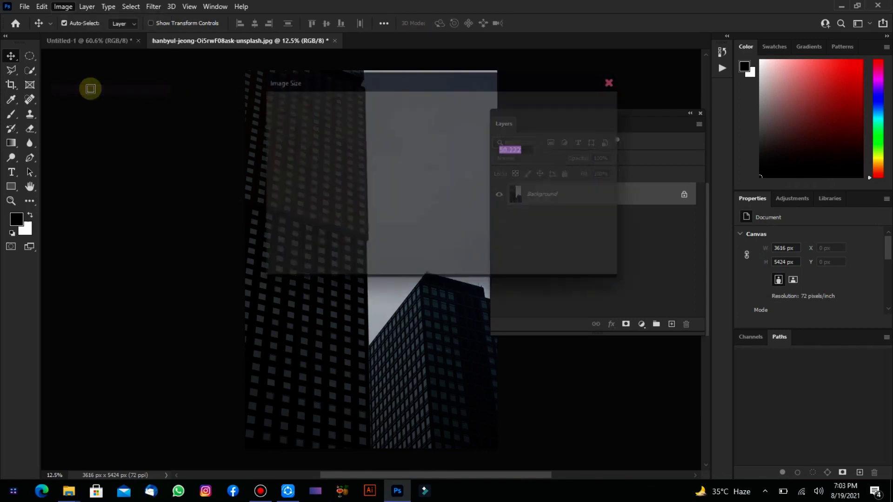
left_click_drag(435, 86, 295, 101)
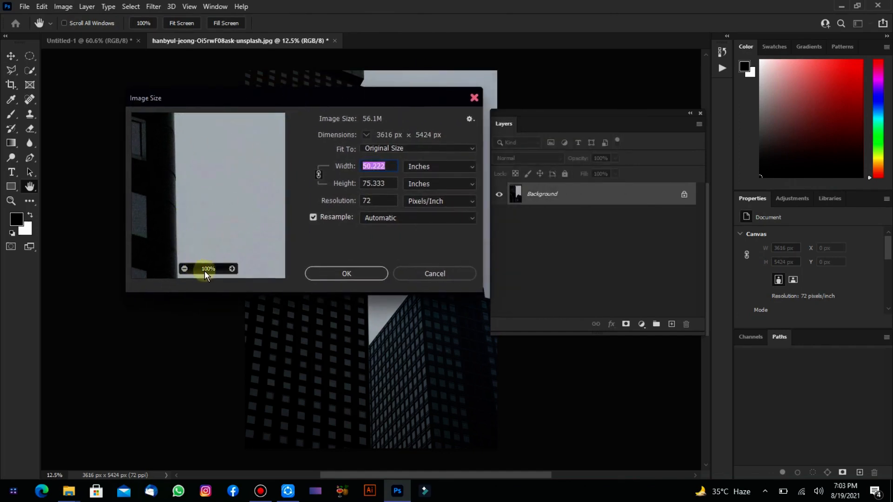
left_click(438, 166)
left_click(433, 187)
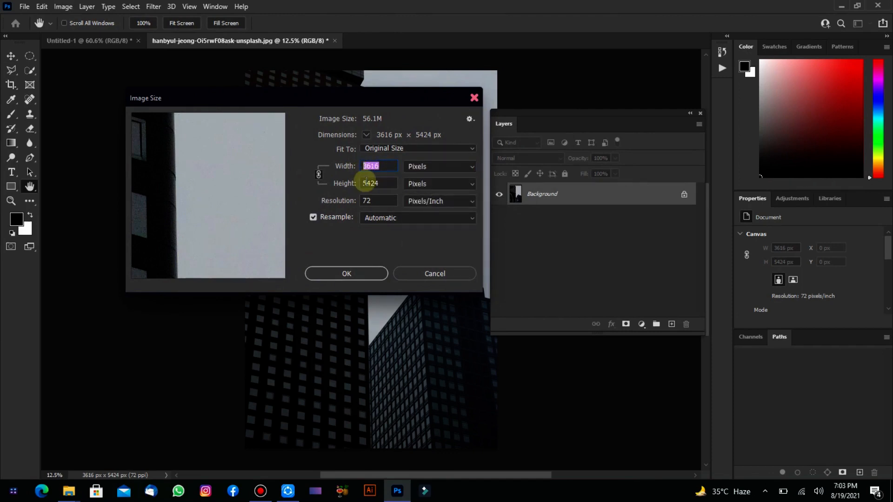
left_click_drag(380, 184, 356, 186)
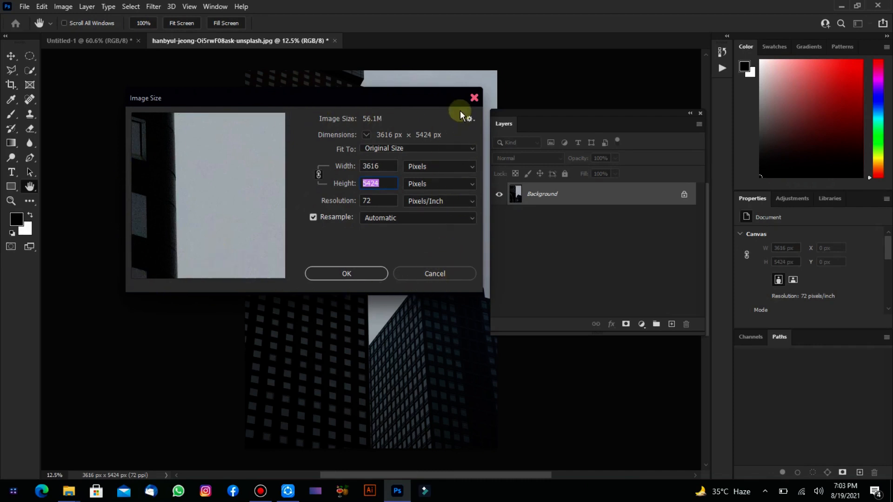
left_click(475, 96)
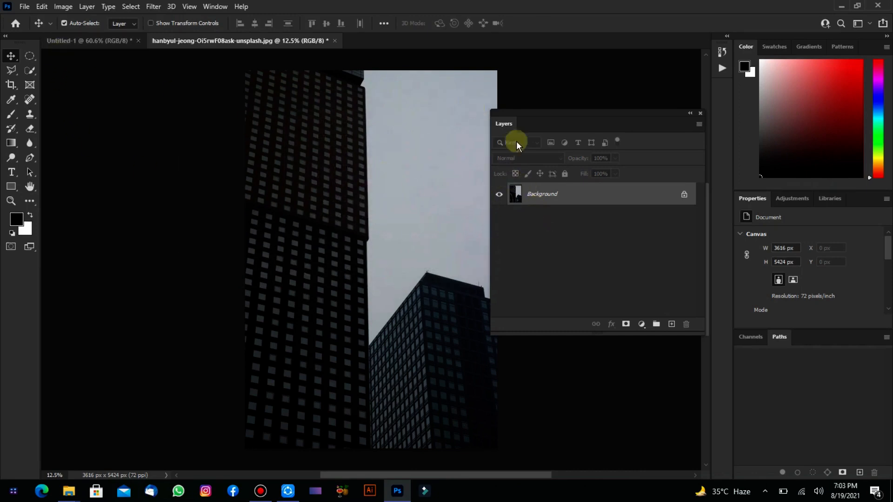
- Arrange the photo and the floating Layers panel side by side without overlap
left_click_drag(391, 247, 295, 233)
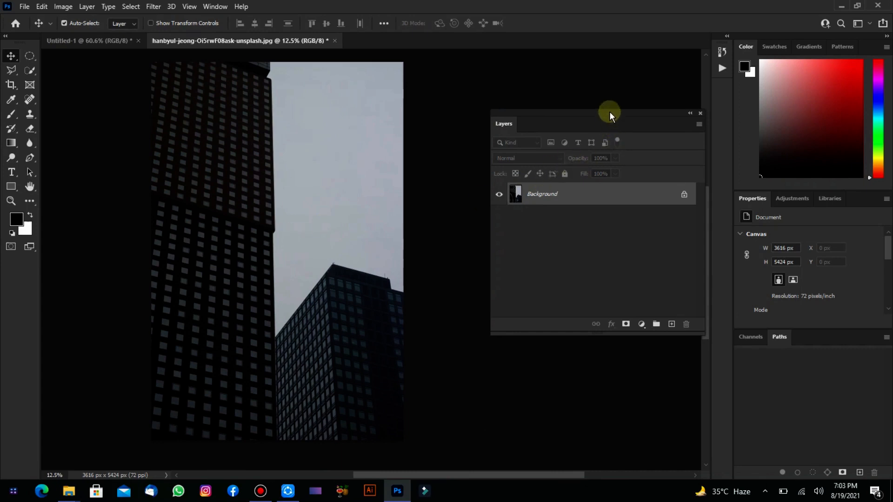
left_click_drag(609, 112, 562, 121)
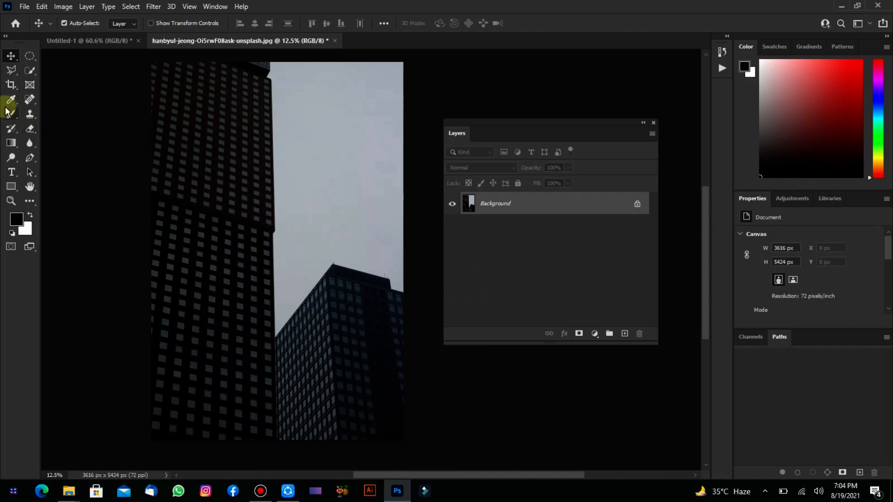
- Try a black brush stroke across the tower and sky on the Background layer, plus a Polygonal Lasso selection
key("b")
mouse_move(318, 158)
left_mouse_down()
mouse_move(293, 210)
mouse_move(324, 124)
left_mouse_up()
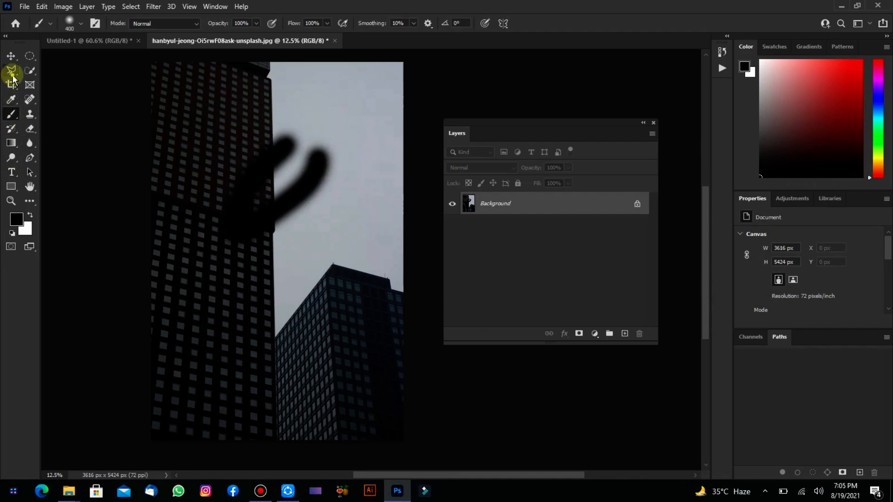
key("l")
left_click(276, 78)
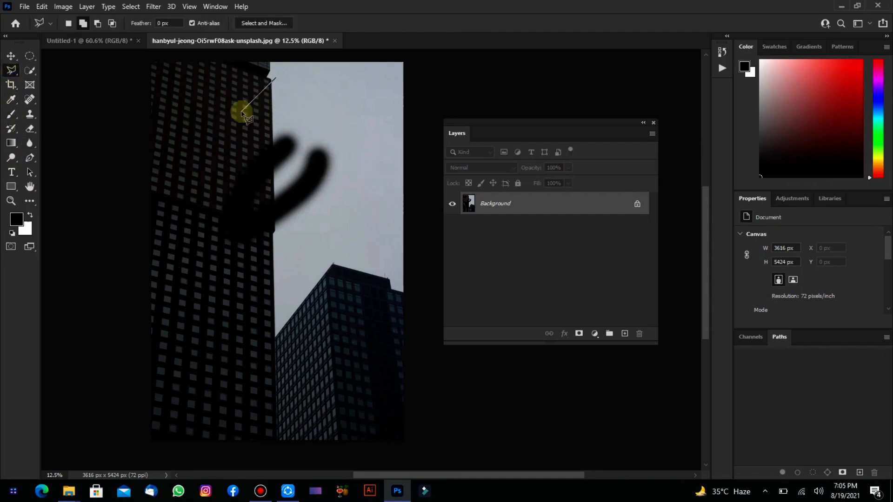
key("Escape")
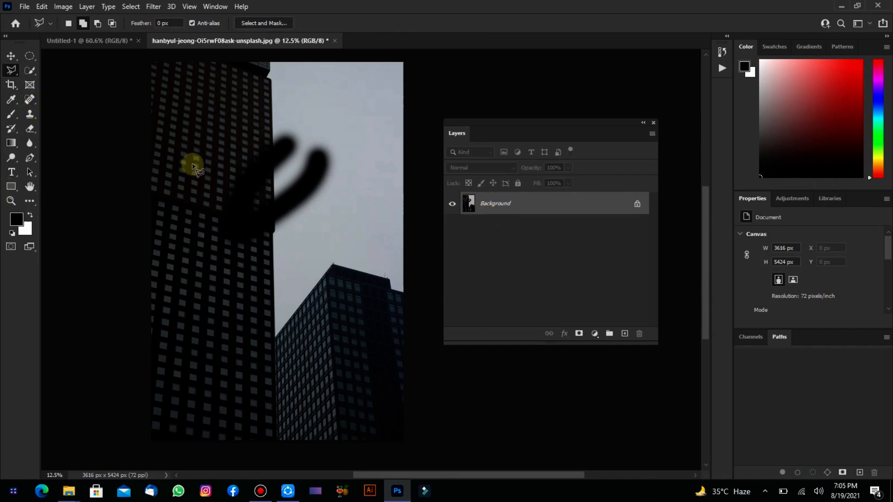
left_click(310, 179)
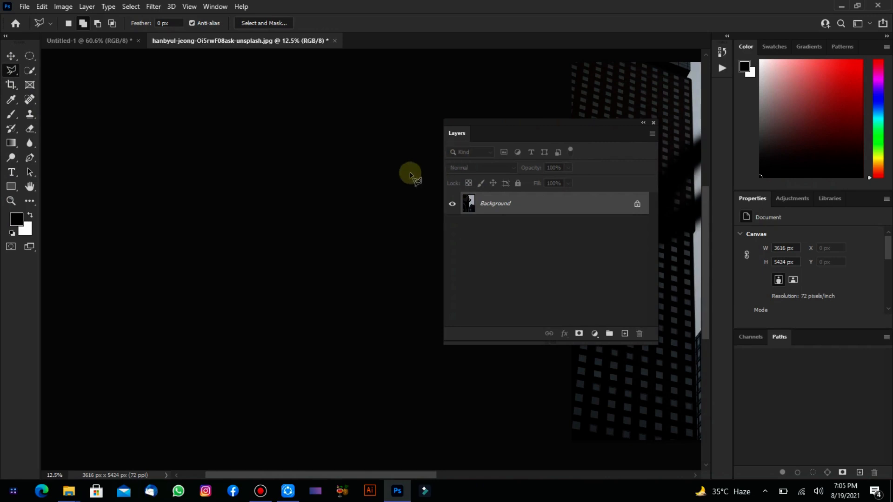
left_click_drag(369, 175, 42, 213)
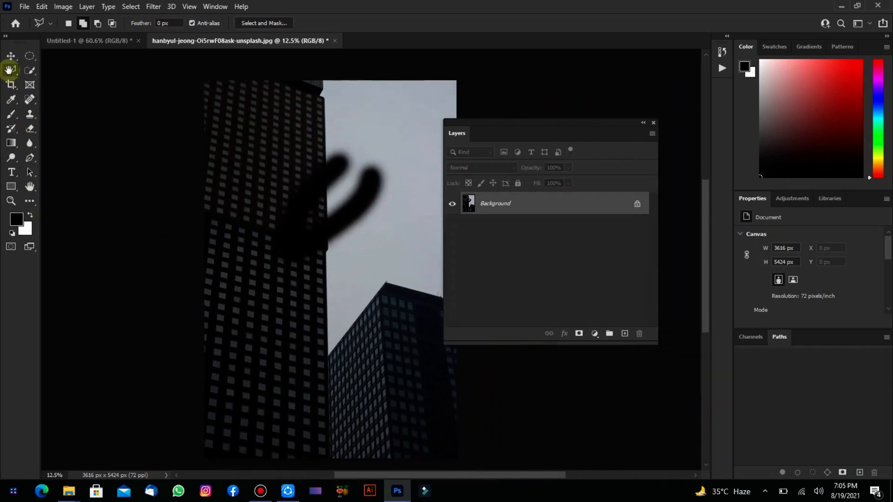
- Try to move the painted Background layer, decline its conversion to a normal layer, and undo the brush strokes
left_click(10, 56)
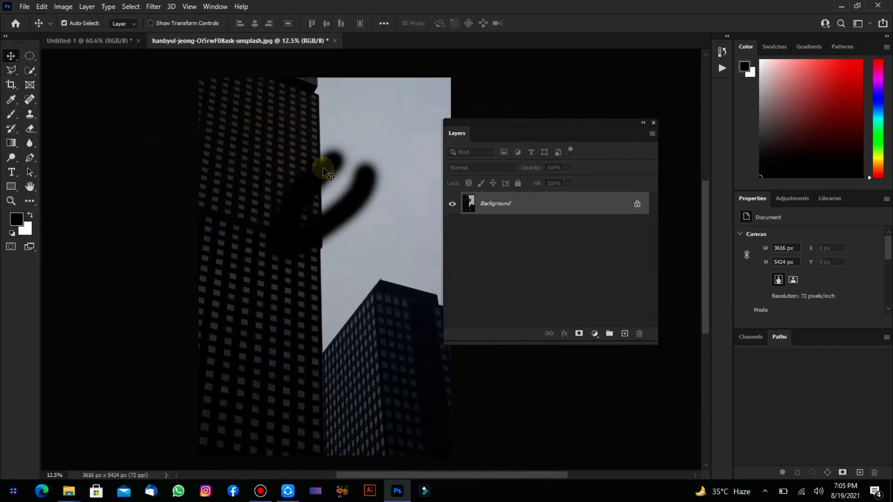
left_click_drag(323, 168, 297, 159)
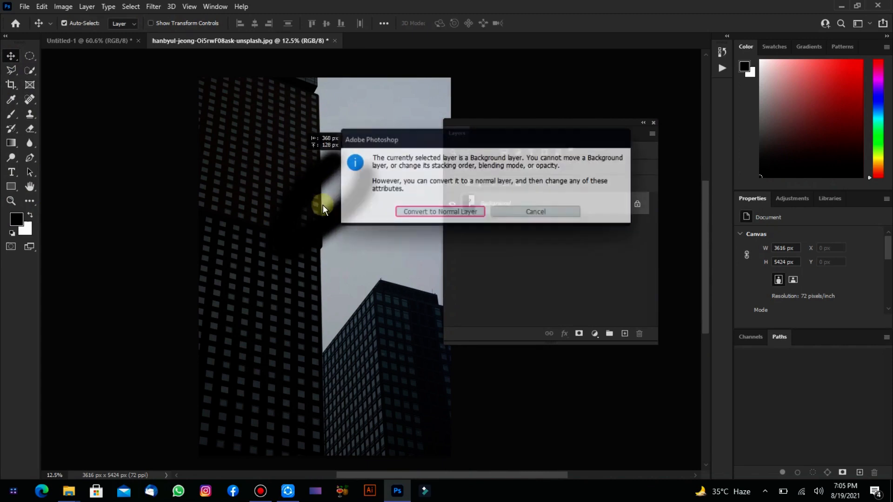
left_click(547, 214)
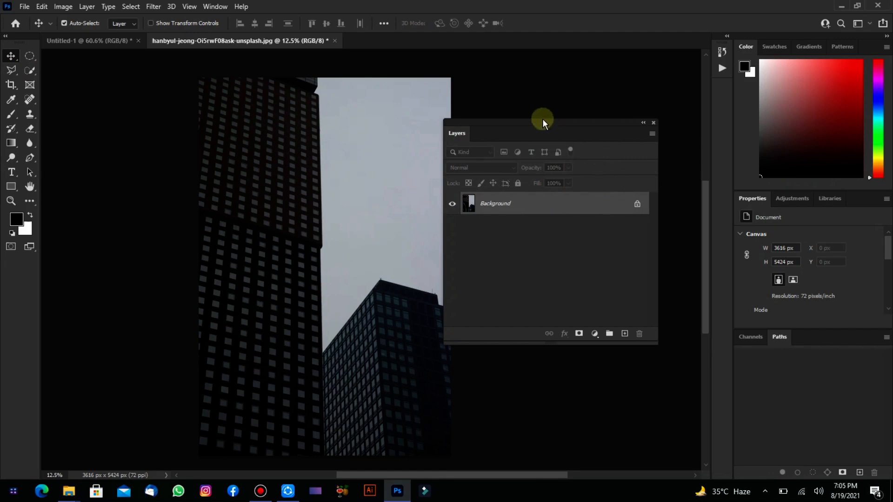
scroll(328, 211, "right", 3)
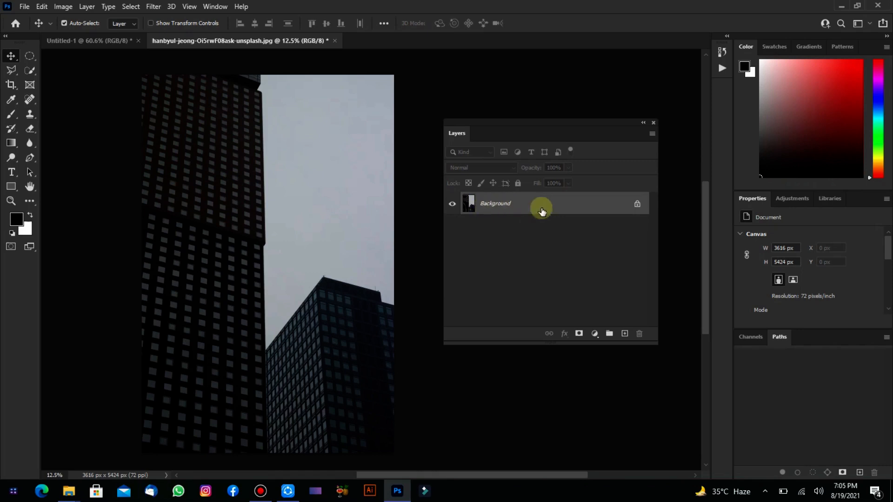
- Unlock the Background layer so it converts to a normal layer, and undo the unlocking
left_click(638, 204)
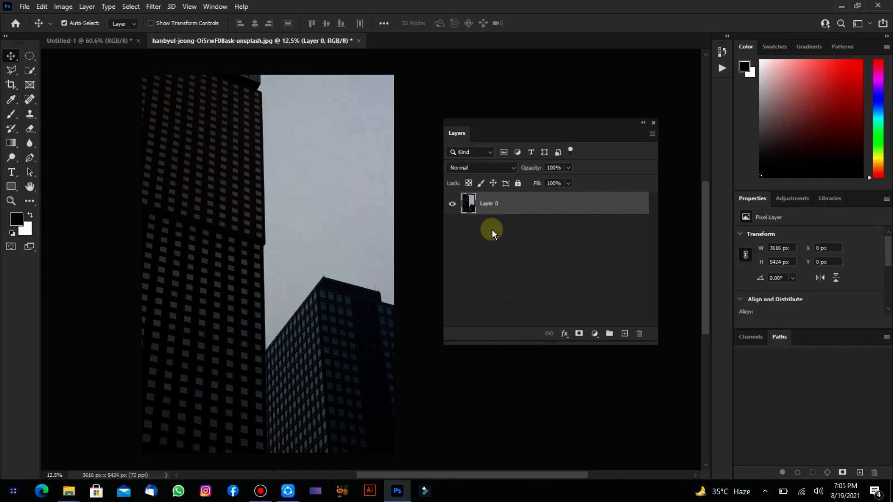
key("ctrl+z")
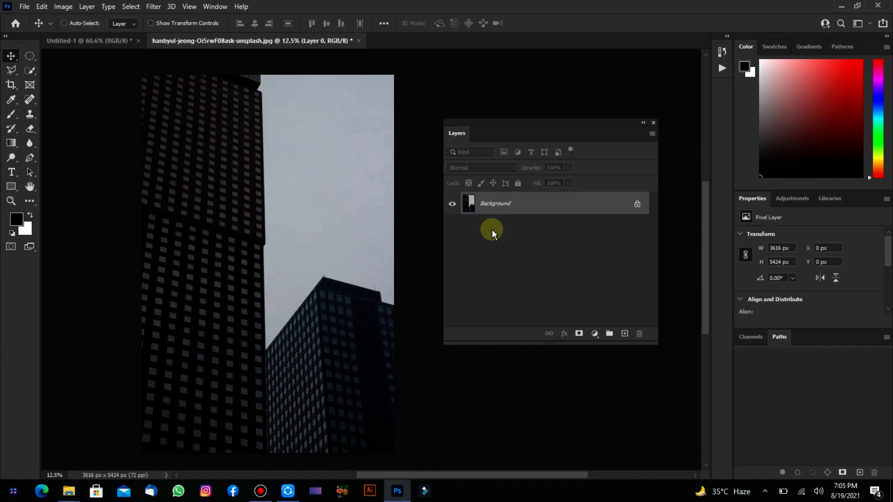
- Open the Background layer's New Layer settings and review the available blend modes and color labels
double_click(496, 203)
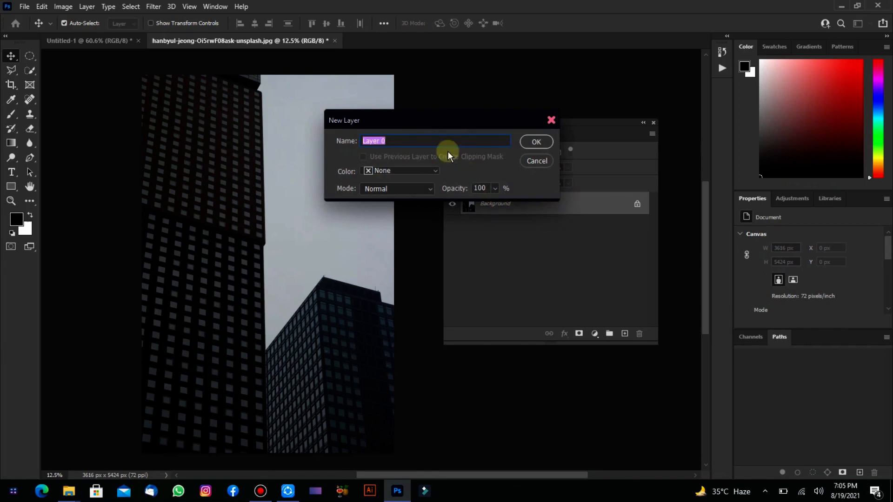
left_click_drag(427, 113, 280, 135)
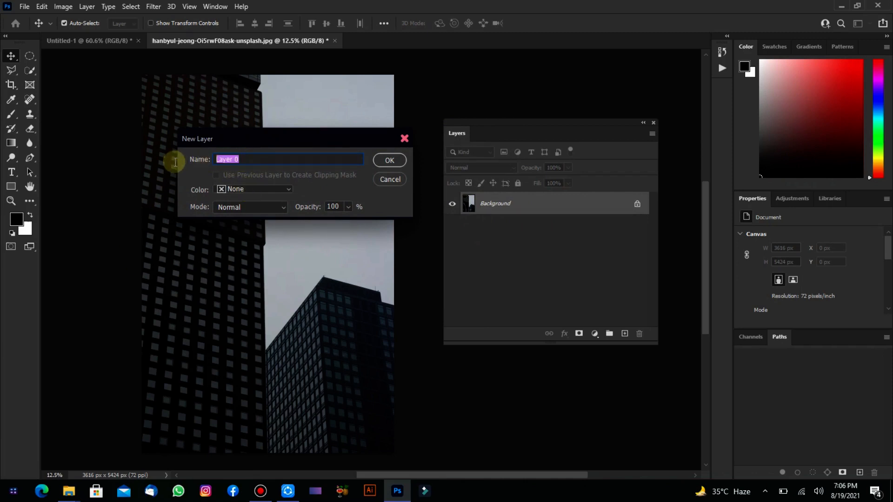
left_click(246, 208)
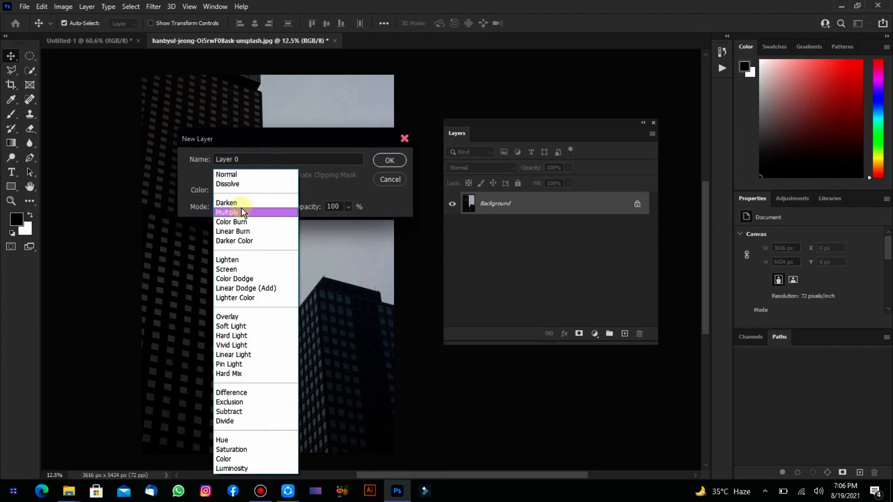
left_click(197, 208)
left_click(263, 194)
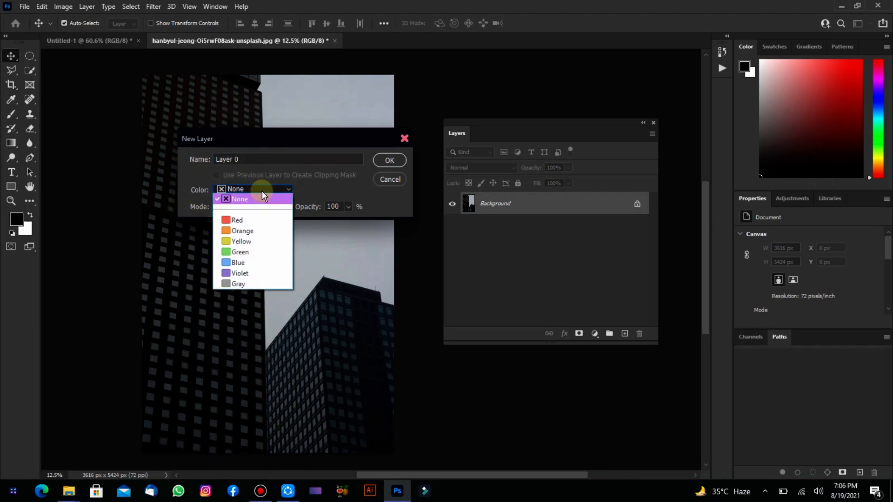
left_click(262, 192)
- Convert the Background into a normal layer named Layer 1 with no color label, Normal mode and 100% opacity
left_click_drag(285, 158, 205, 159)
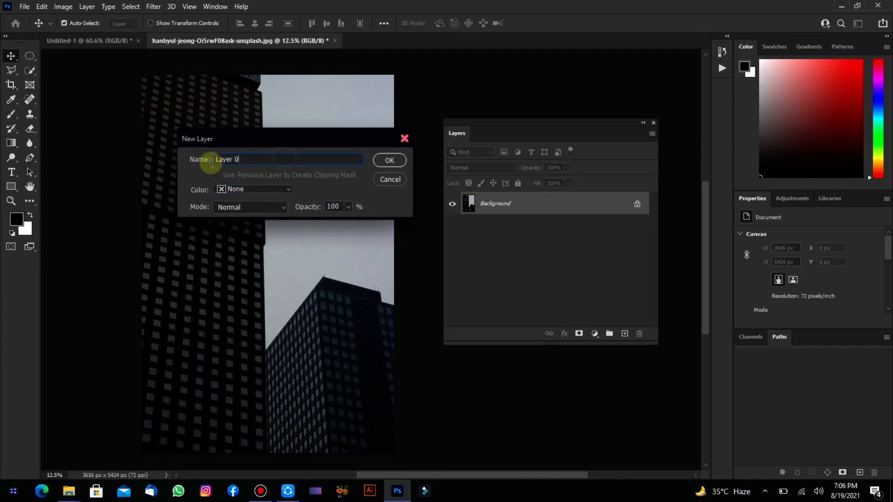
left_click(255, 160)
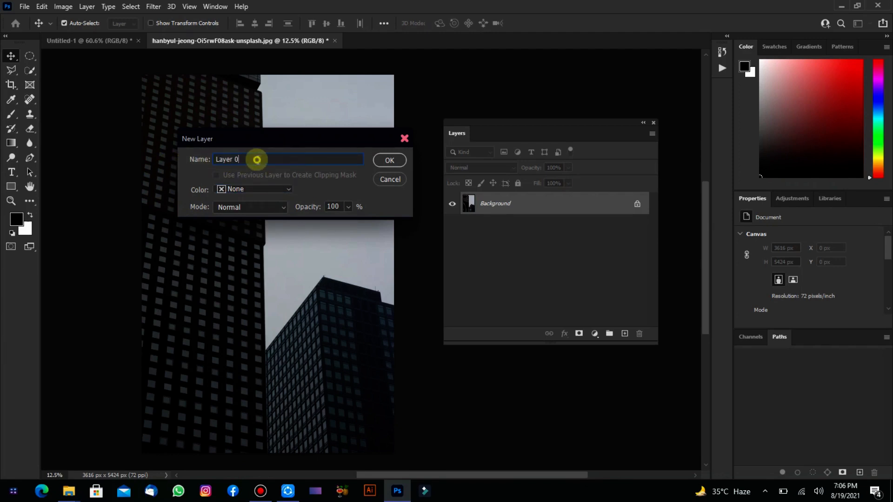
key("BackSpace")
key("BackSpace")
type("1")
left_click(349, 207)
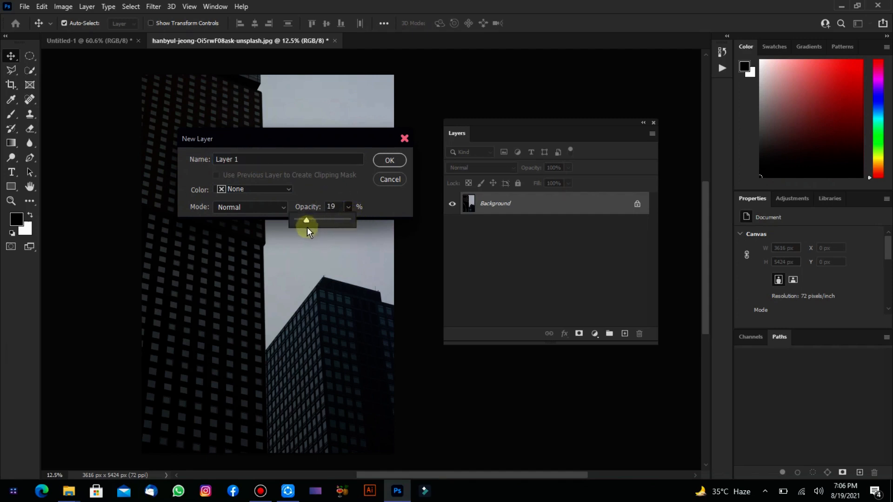
left_click(359, 190)
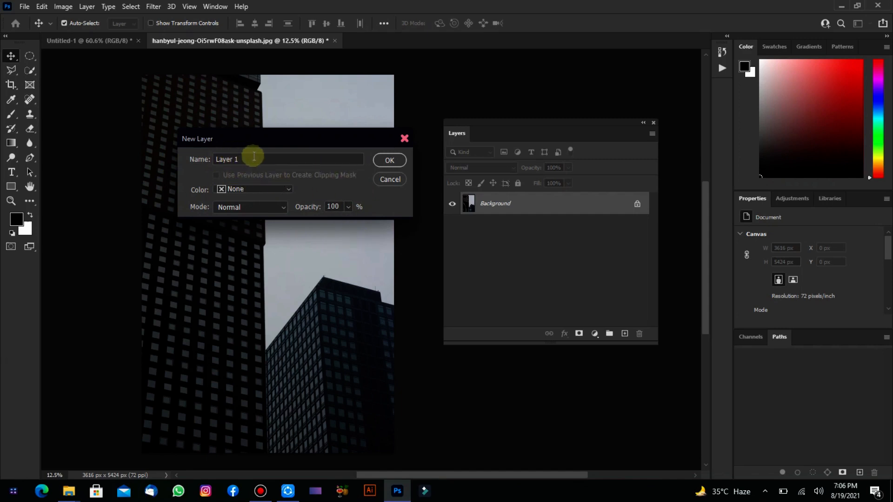
left_click(390, 161)
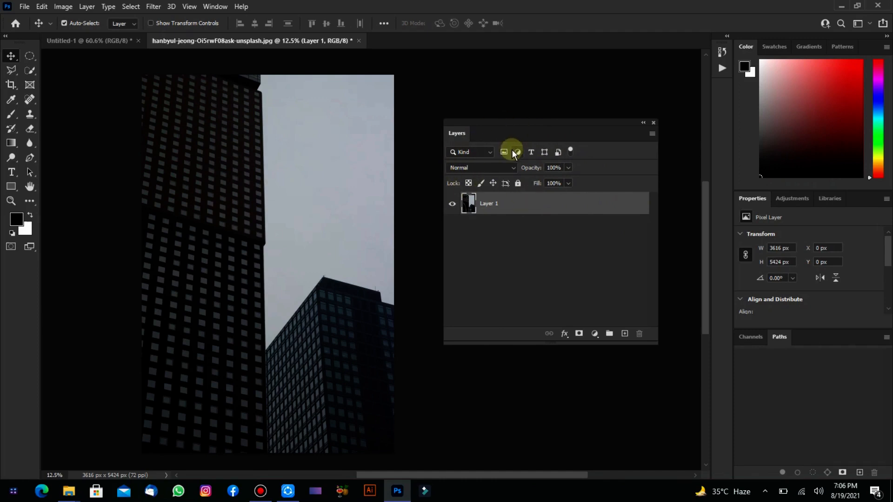
left_click_drag(520, 121, 518, 113)
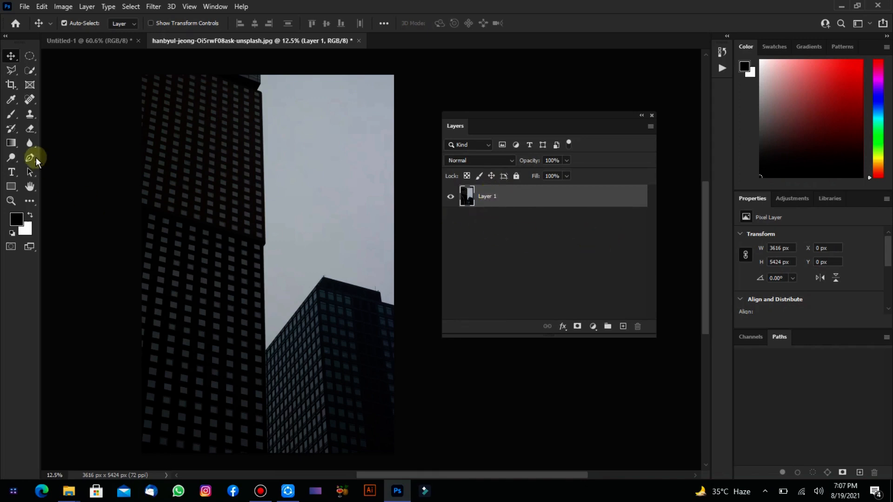
- Activate the Brush tool and set the foreground color to red f20909
key("b")
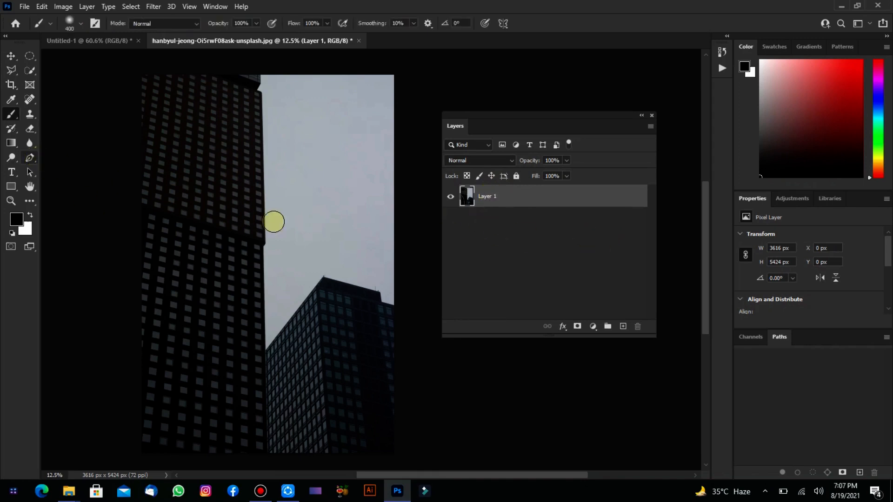
left_click(16, 219)
left_click_drag(442, 109, 435, 108)
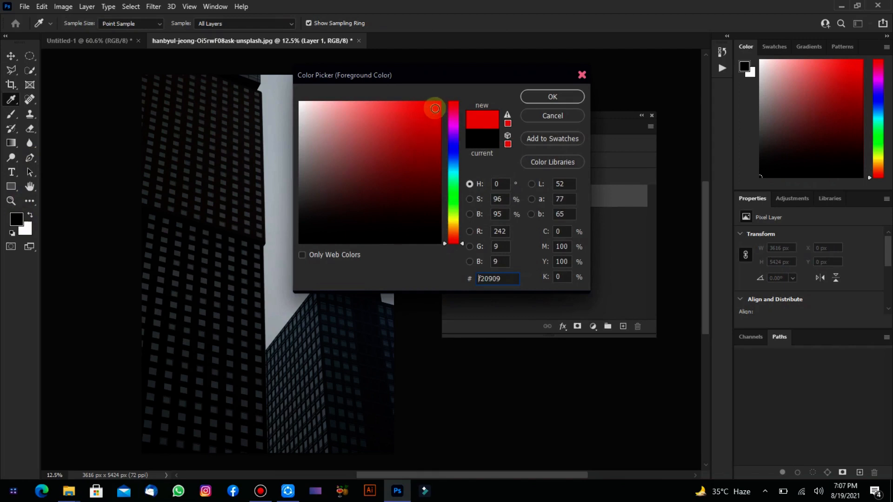
left_click(552, 97)
key("b")
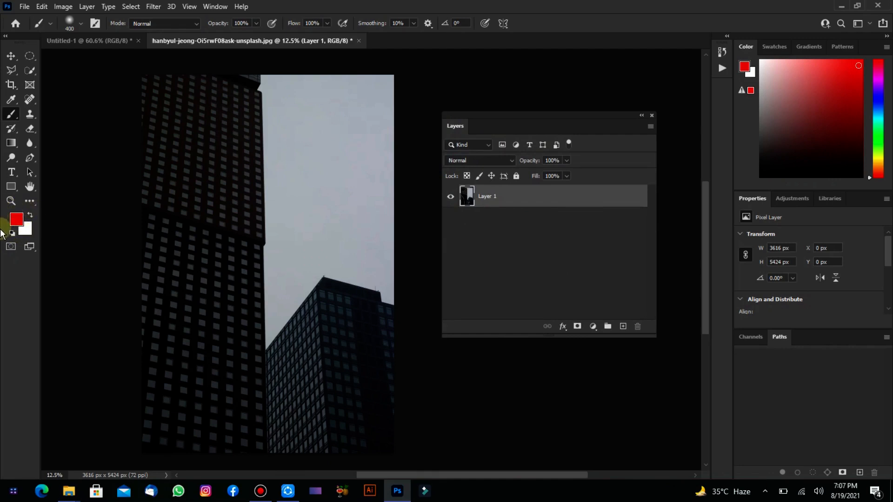
- Reset the foreground and background colors to default black and white, and swap them back and forth
left_click(13, 233)
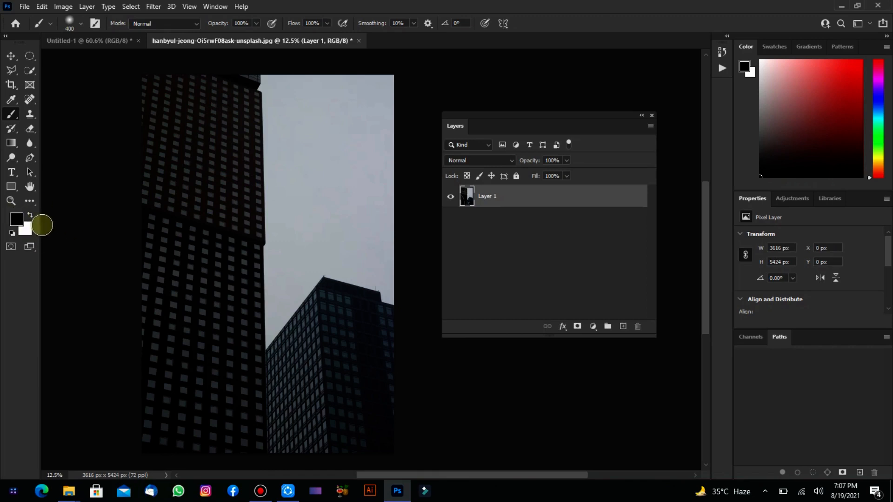
left_click(31, 213)
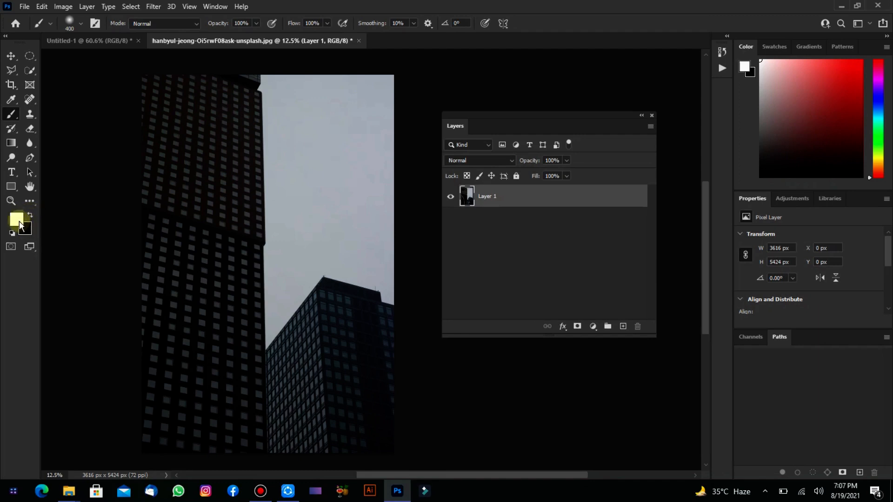
left_click(30, 214)
left_click(30, 213)
left_click(30, 213)
- Set the foreground color to red e12230 by adjusting shade and hue in the Color Picker, and show the Swatches
left_click(18, 219)
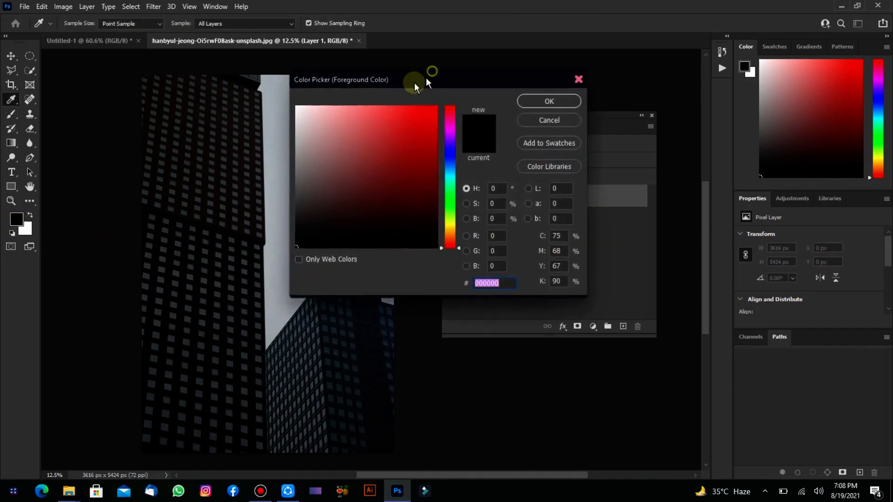
left_click_drag(426, 77, 229, 101)
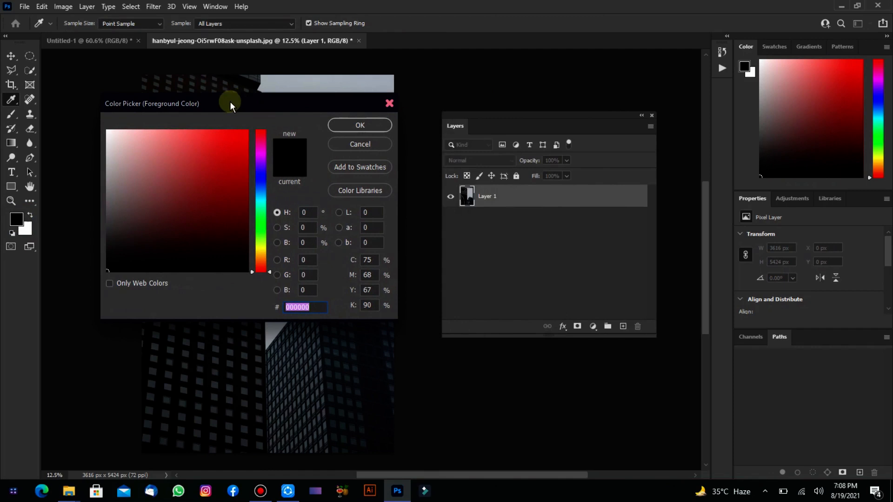
left_click(306, 212)
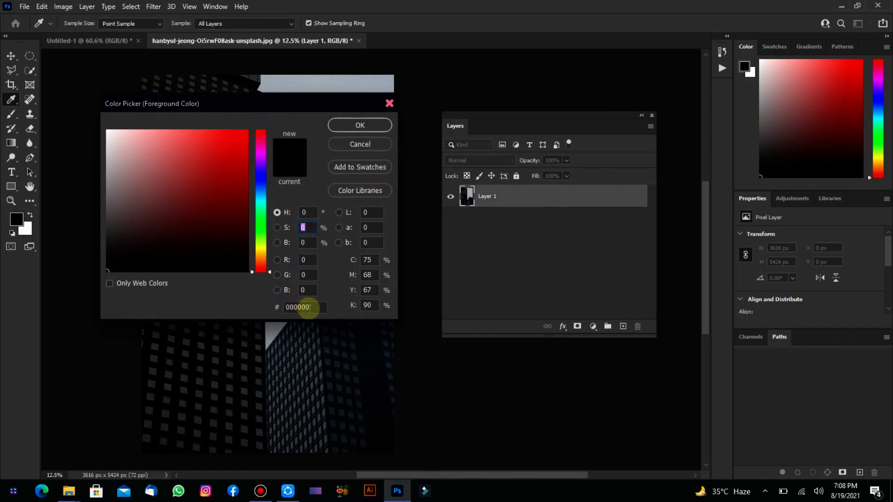
left_click(300, 307)
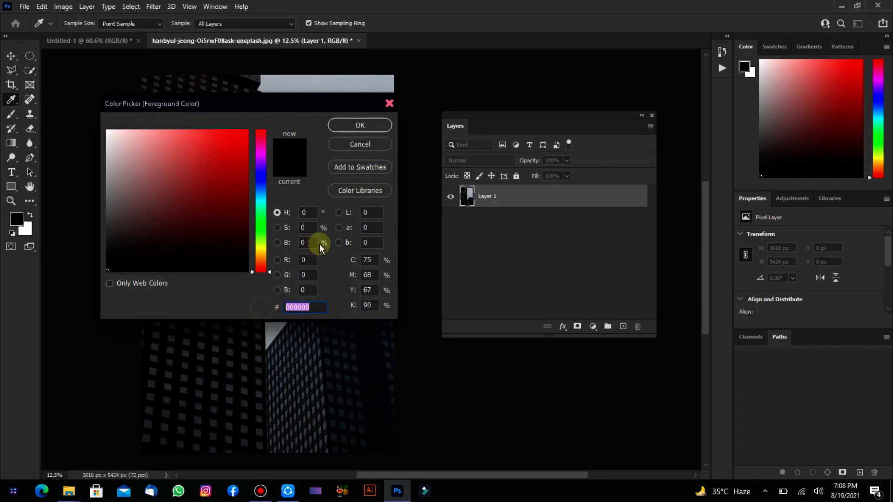
left_click_drag(170, 200, 205, 183)
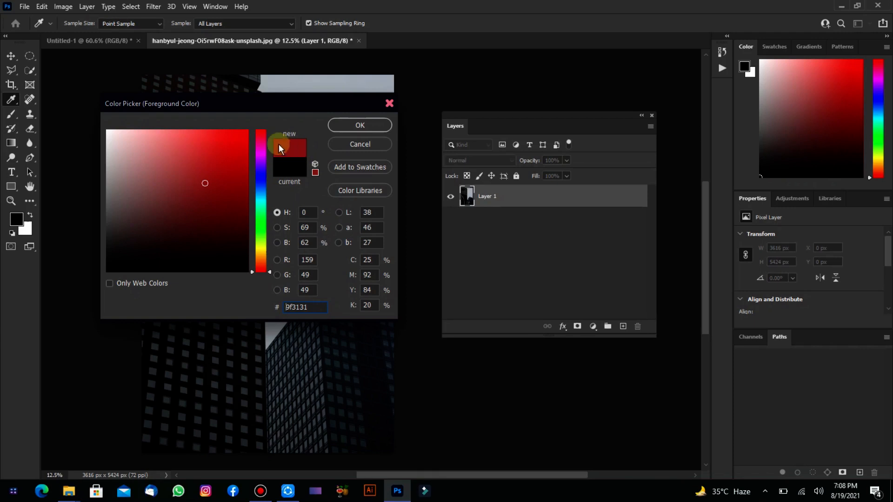
mouse_move(224, 183)
left_mouse_down()
mouse_move(214, 180)
mouse_move(231, 160)
mouse_move(205, 160)
mouse_move(244, 141)
mouse_move(209, 162)
mouse_move(219, 155)
mouse_move(146, 130)
mouse_move(96, 215)
mouse_move(175, 271)
mouse_move(136, 168)
mouse_move(218, 167)
mouse_move(226, 146)
left_mouse_up()
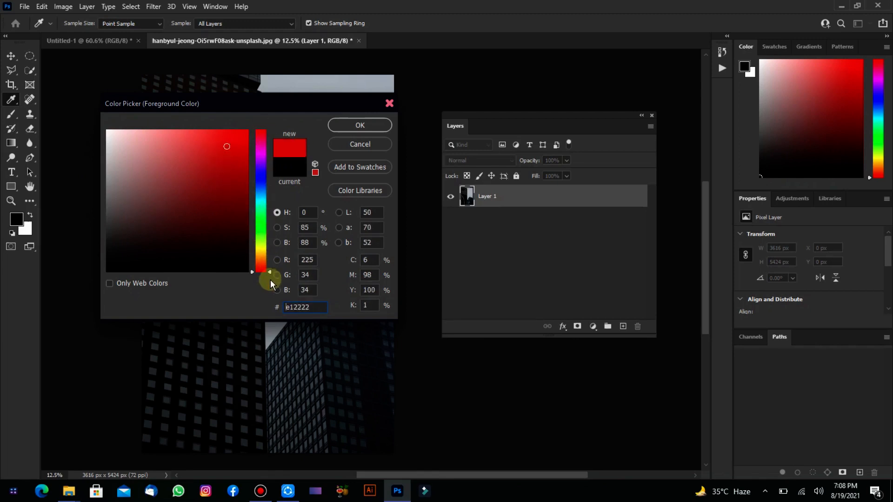
left_click_drag(268, 271, 262, 131)
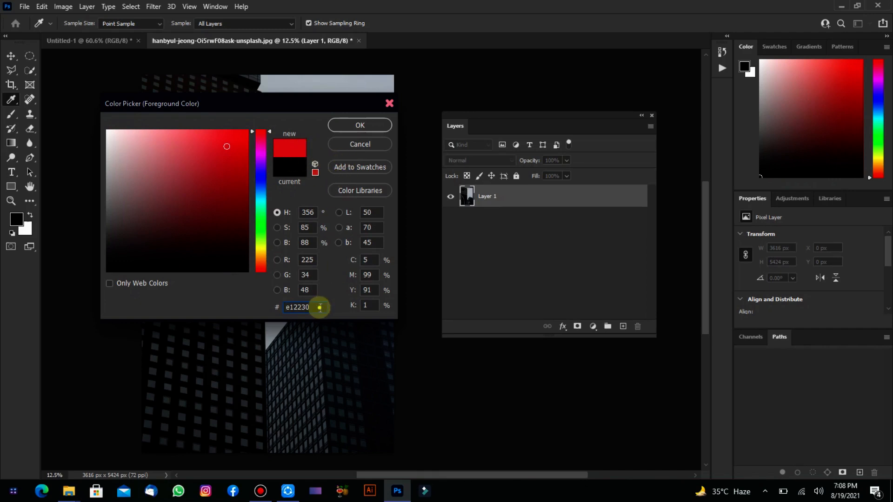
left_click_drag(320, 307, 274, 307)
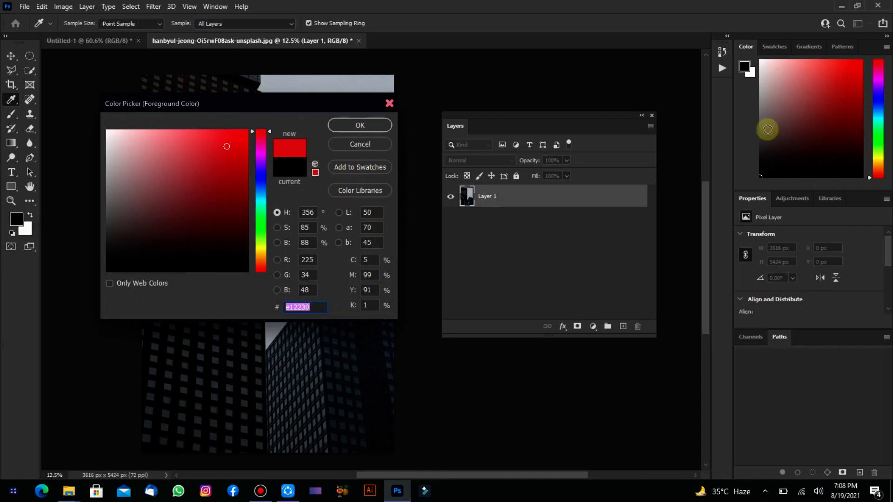
left_click(782, 47)
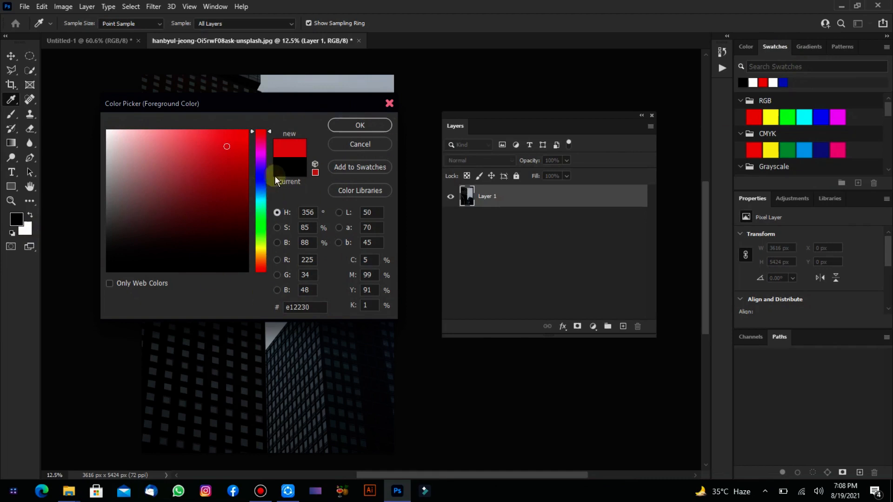
left_click(361, 125)
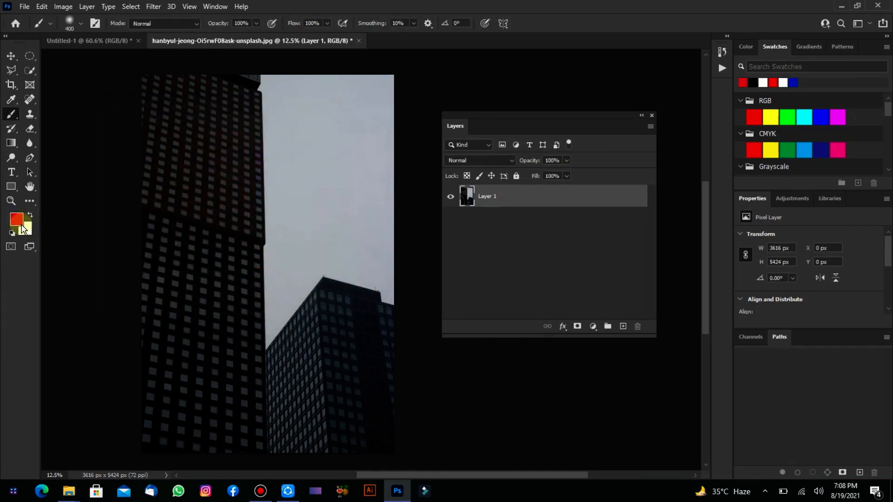
- Try a red diagonal brush stroke across the sky beside the tall tower on Layer 1, and undo it
left_click(11, 122)
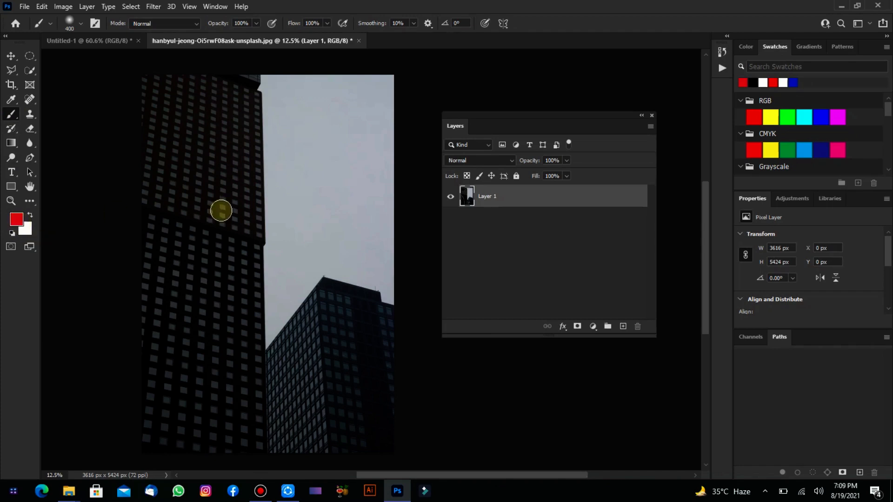
left_click_drag(316, 173, 271, 212)
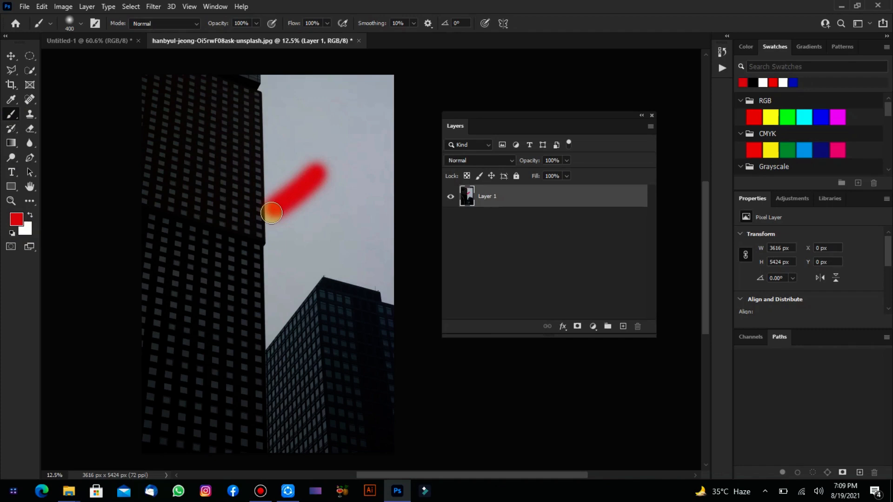
key("ctrl+z")
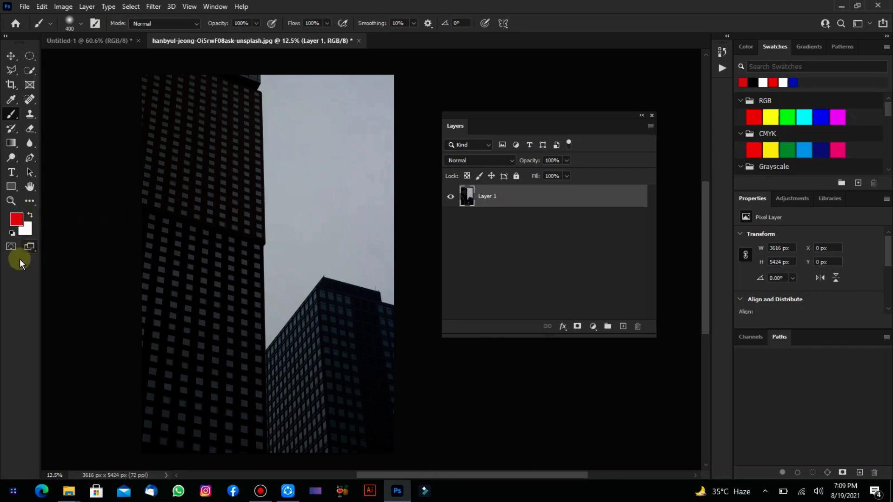
- Reset the colors to black and white and set the foreground color to red e11919
left_click(11, 233)
left_click(16, 220)
left_click_drag(228, 154, 235, 142)
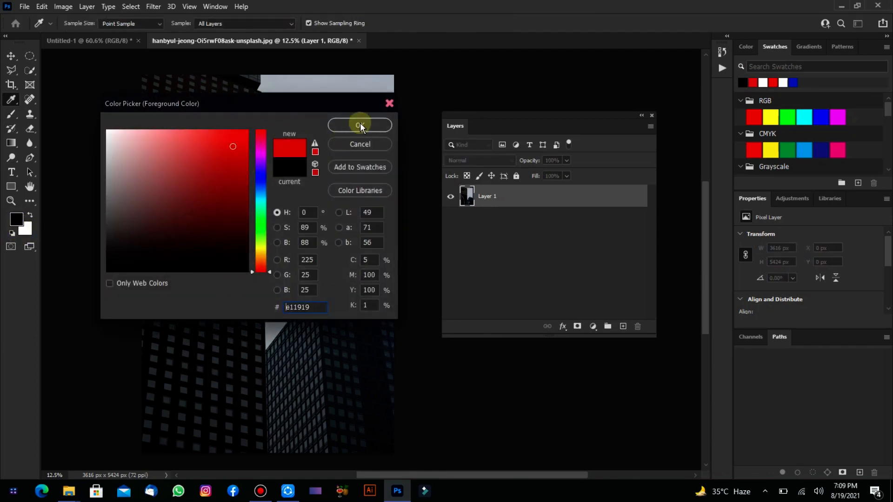
left_click(359, 126)
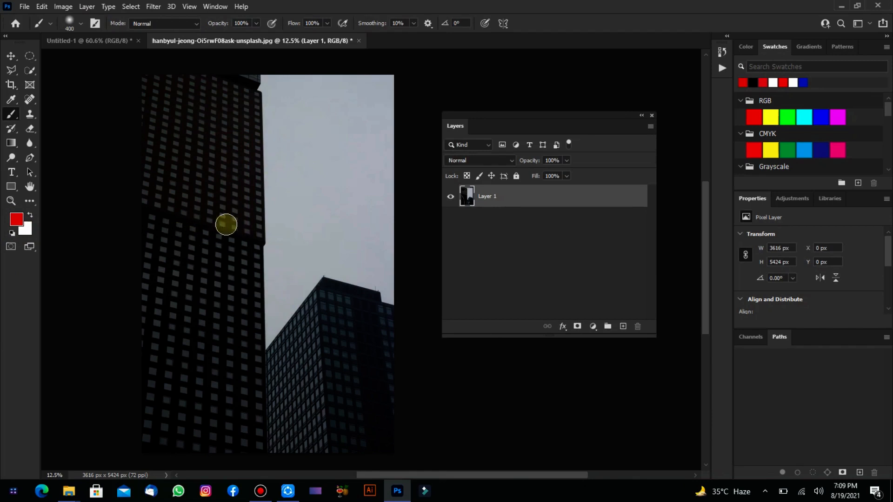
- Enlarge the brush to 800 px and paint one soft red dab on the upper part of the tall tower
key("bracketright")
key("bracketright")
key("bracketright")
key("bracketright")
key("bracketright")
key("bracketleft")
key("bracketleft")
key("bracketleft")
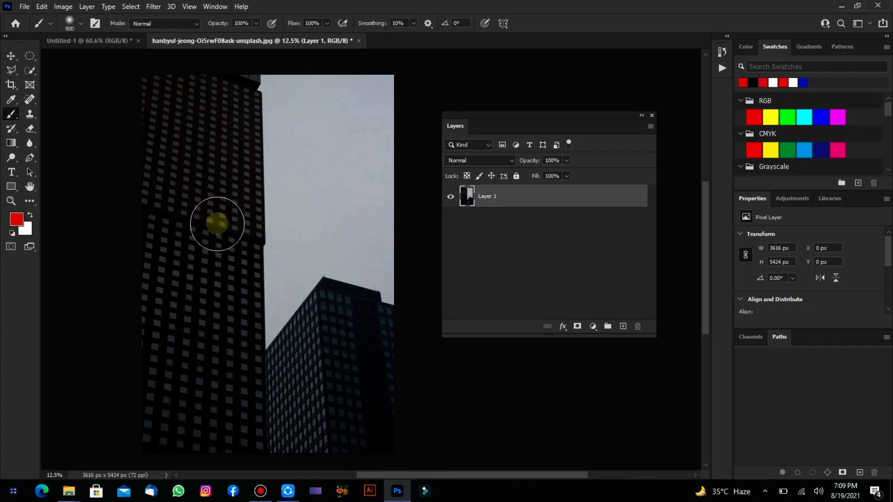
key("bracketright")
key("bracketright")
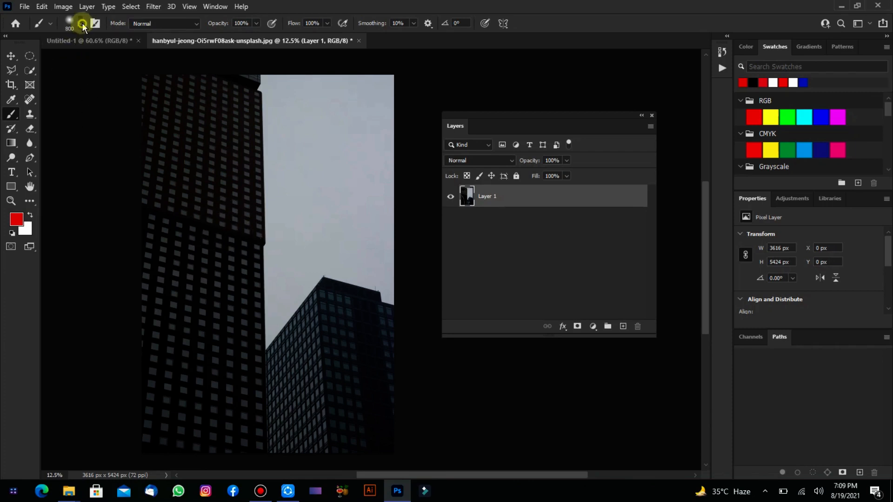
left_click(70, 23)
left_click(235, 176)
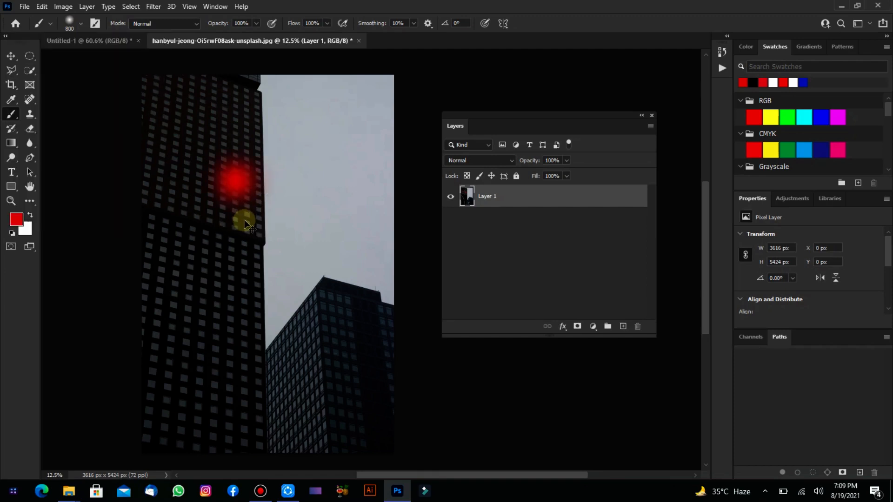
- Undo the red dab and paint a soft red diagonal stroke from the sky down across the tall tower on Layer 1
key("ctrl+z")
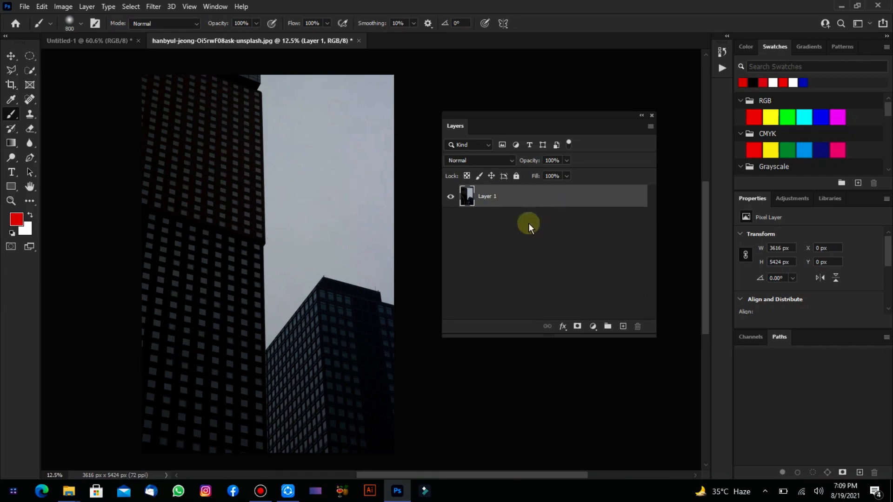
left_click(302, 160)
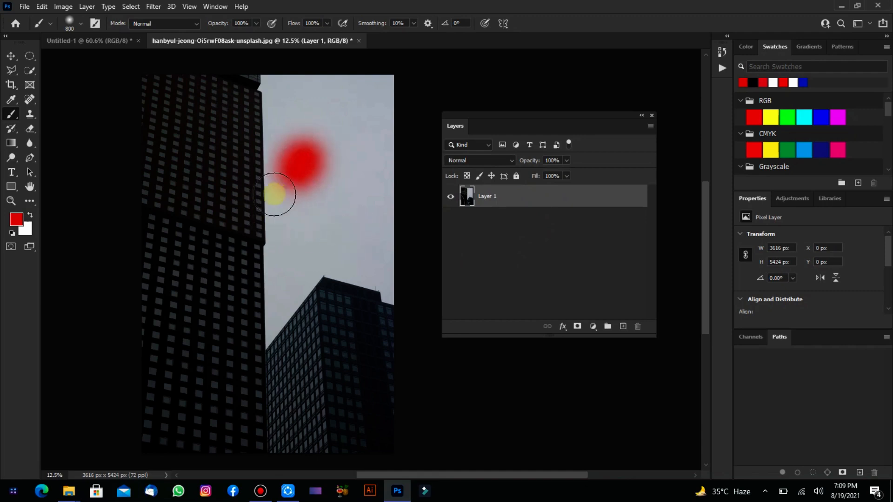
left_click_drag(274, 195, 194, 276)
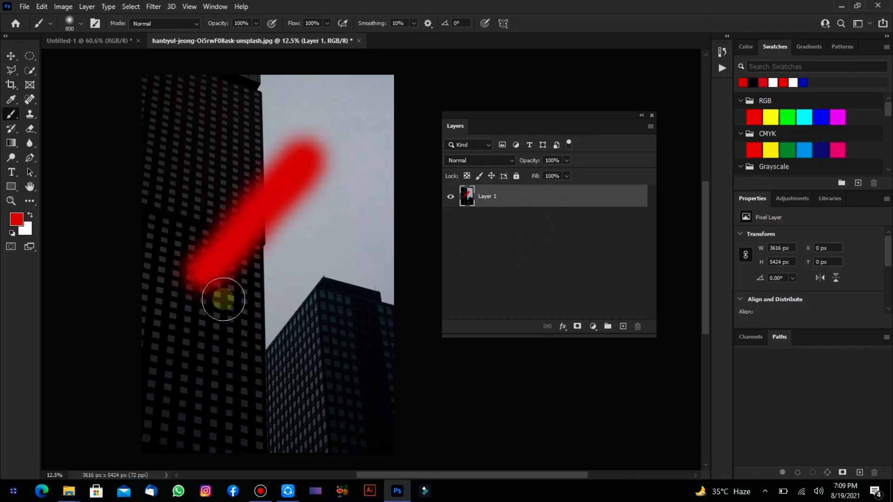
- Move Layer 1 around the canvas with the Move tool, then snap it back to fill the whole canvas
left_click(10, 56)
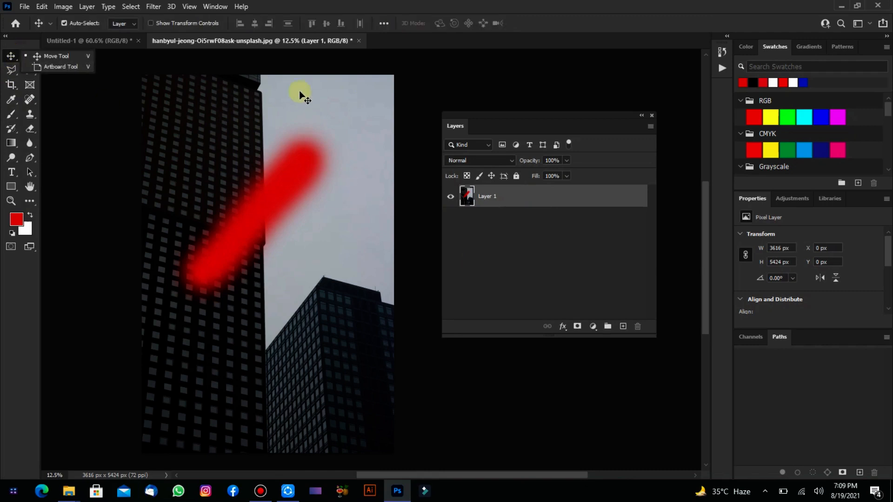
left_click_drag(257, 191, 326, 129)
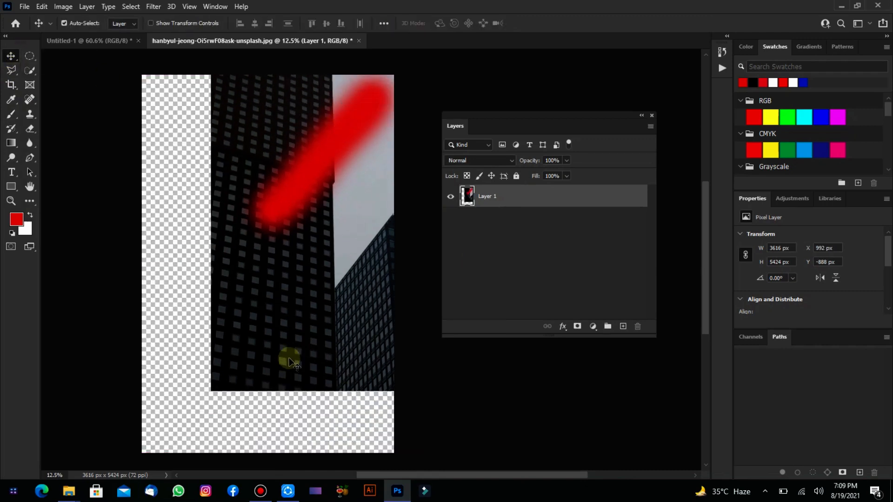
left_click_drag(197, 218, 239, 319)
left_click_drag(307, 298, 244, 193)
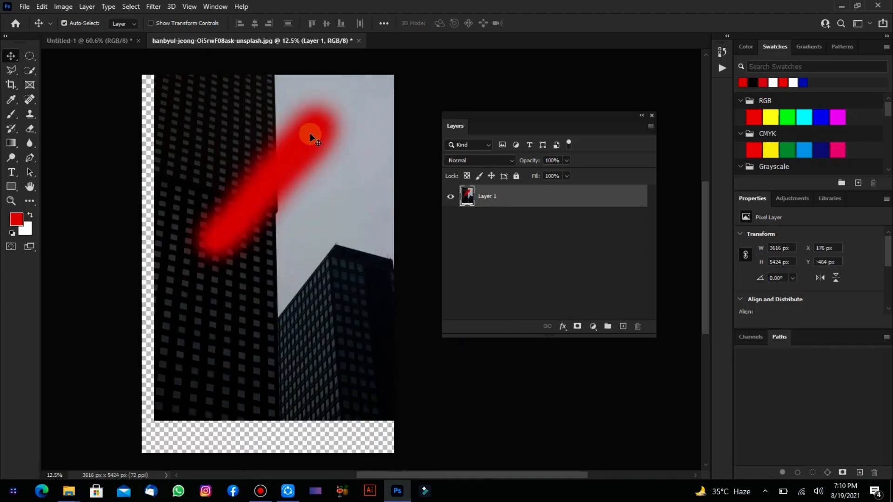
left_click_drag(292, 214, 267, 231)
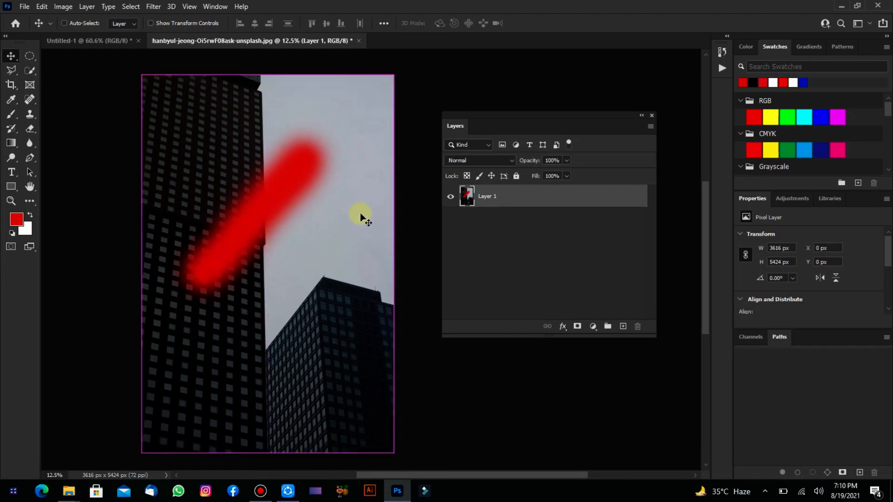
- Undo the layer moves, the brush stroke and the unlocking, back to the locked Background layer
key("ctrl+z")
key("ctrl+z")
key("ctrl+z")
key("ctrl+z")
key("ctrl+z")
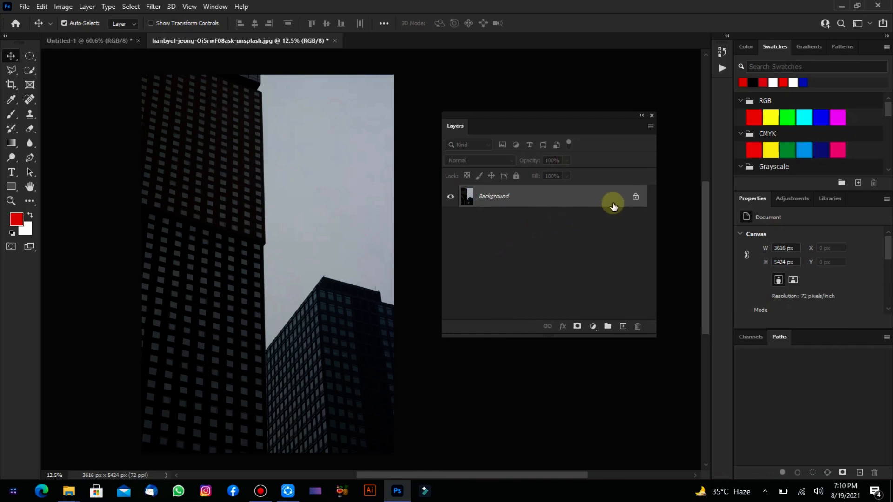
- Unlock the Background as Layer 0, add a new empty layer above it, and leave the new layer selected
double_click(584, 202)
left_click(386, 160)
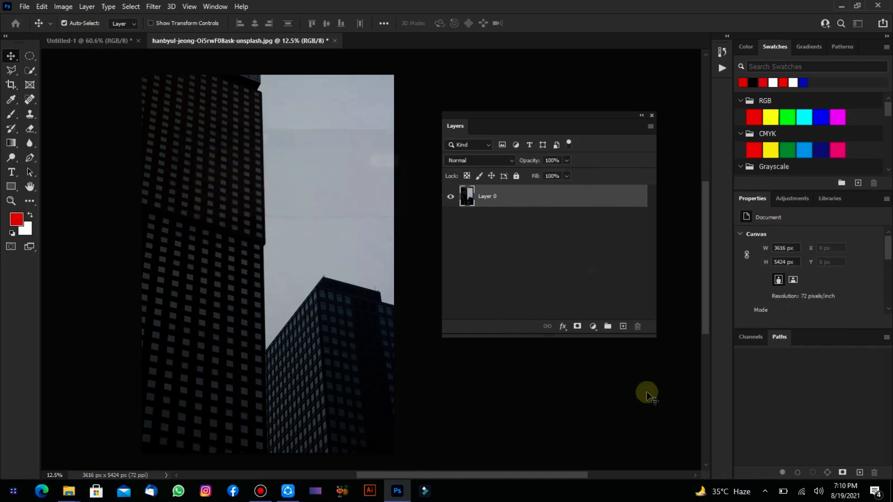
left_click(623, 327)
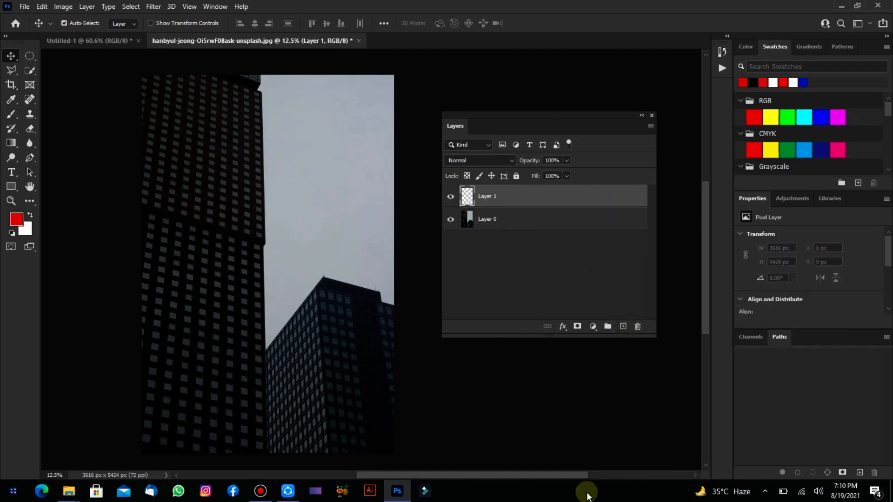
left_click(496, 218)
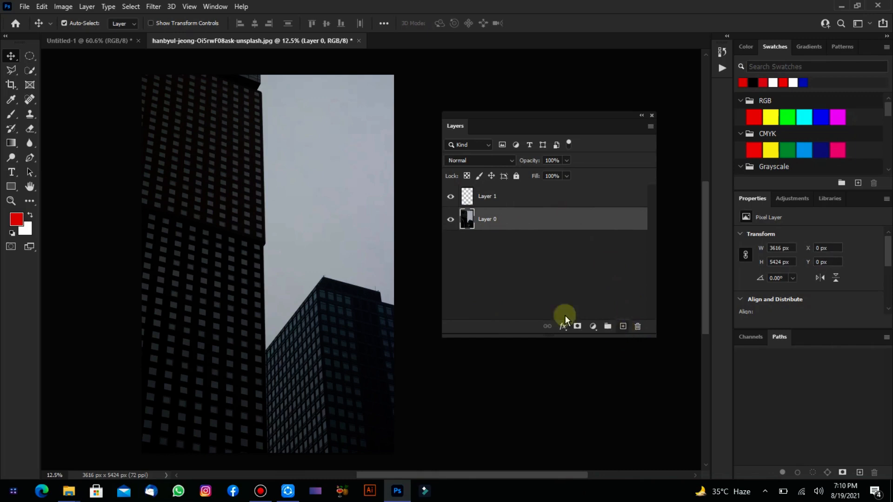
left_click(472, 199)
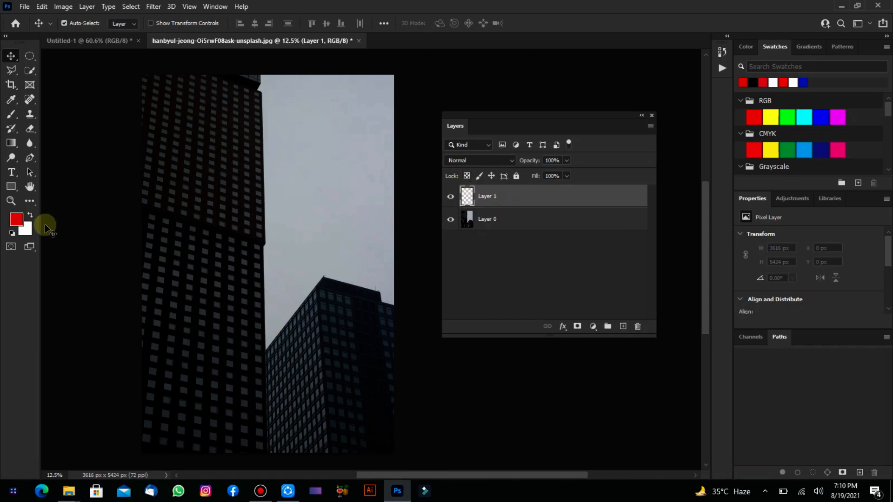
- Brush a soft red diagonal stroke from the sky down across the tall tower on the empty Layer 1
key("b")
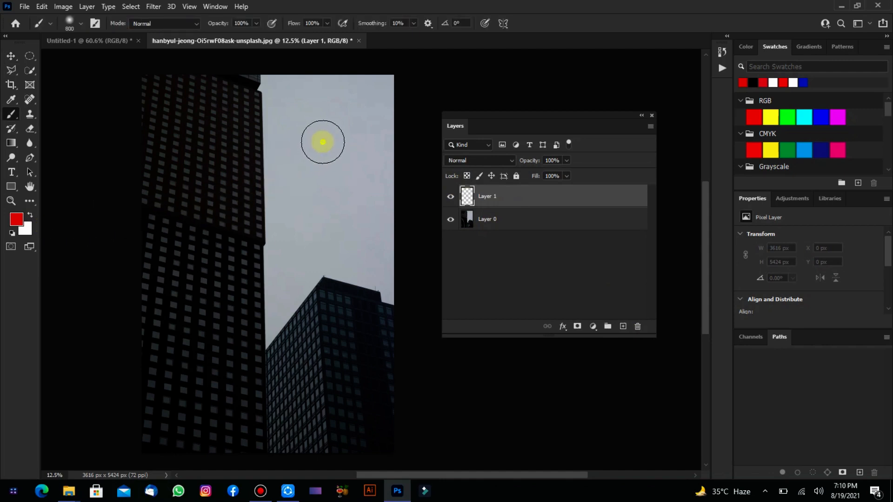
left_click_drag(324, 135, 291, 198)
left_click_drag(270, 228, 210, 309)
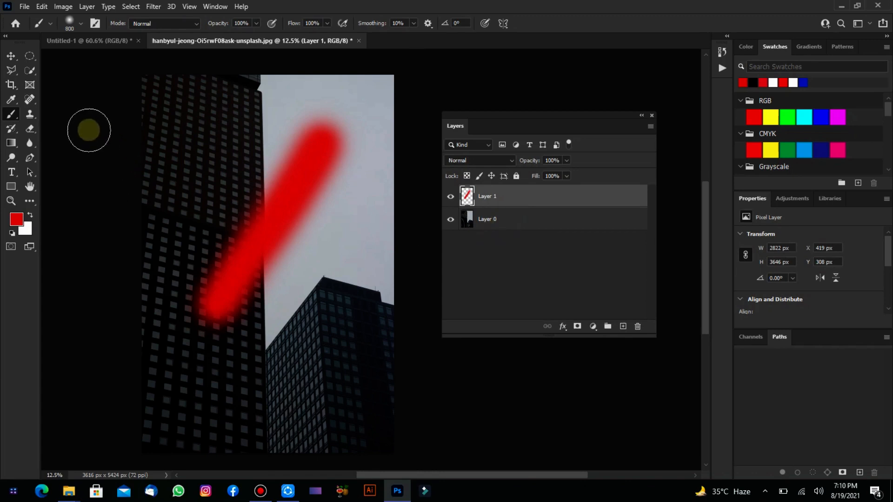
- Try a second red diagonal stroke below the first one on Layer 0, and undo it
left_click(515, 223)
left_click_drag(335, 236, 268, 346)
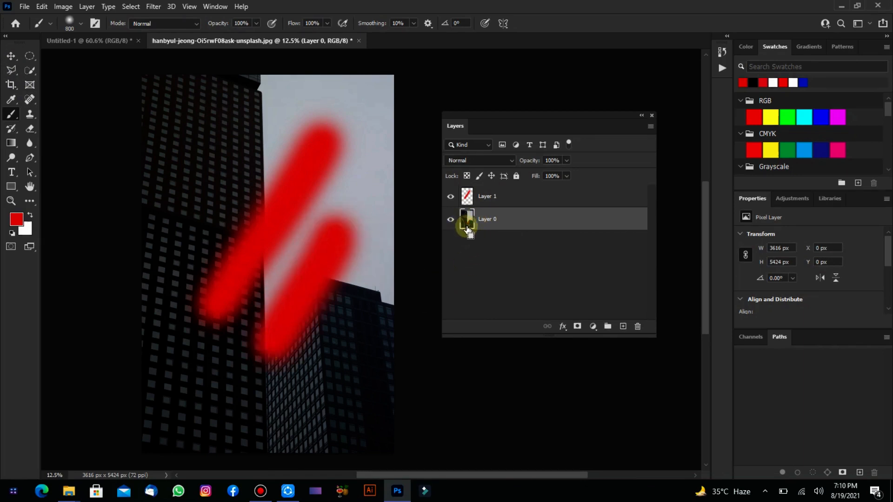
key("ctrl+z")
- Select Layer 1 and move its red stroke up into the sky to about X 1107 px, Y -196 px
left_click(507, 195)
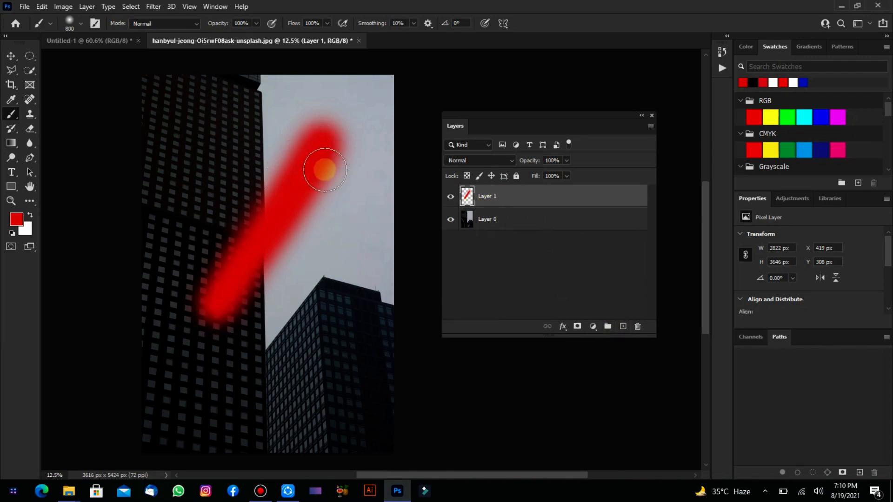
left_click(10, 55)
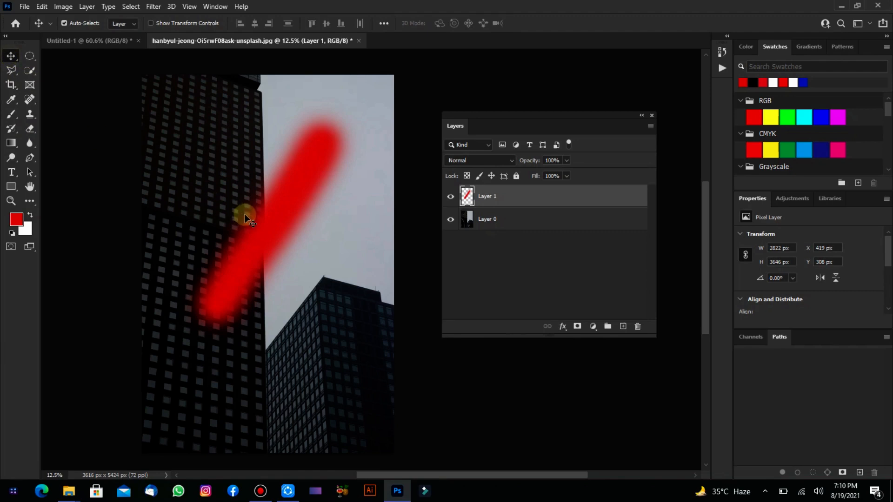
mouse_move(267, 215)
left_mouse_down()
mouse_move(231, 173)
mouse_move(221, 264)
mouse_move(301, 325)
mouse_move(355, 253)
mouse_move(279, 123)
mouse_move(316, 184)
mouse_move(329, 133)
left_mouse_up()
- Try shifting the Layer 0 photo down and sideways, and undo the move
left_click_drag(285, 196, 278, 215)
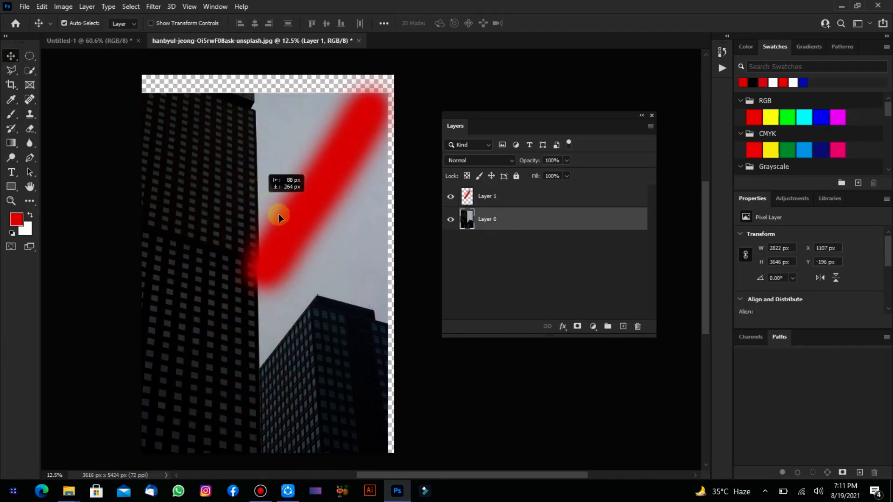
key("ctrl+z")
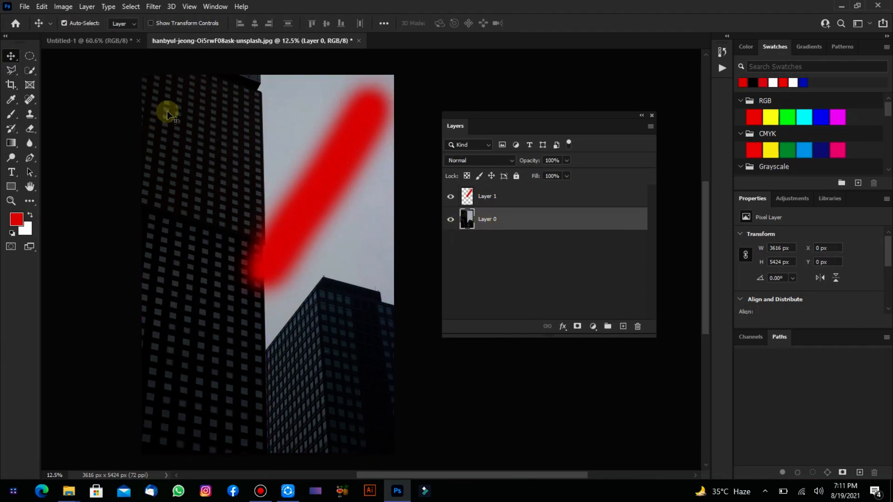
mouse_move(167, 112)
left_mouse_down()
mouse_move(145, 211)
mouse_move(177, 111)
mouse_move(167, 118)
left_mouse_up()
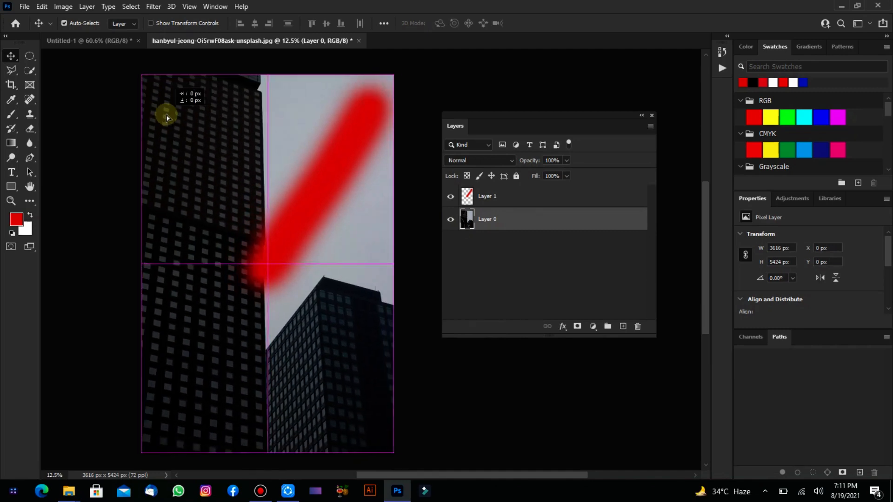
- Select Layer 1 and move its red stroke back across the tall tower to about X 123 px, Y 596 px
left_click(470, 196)
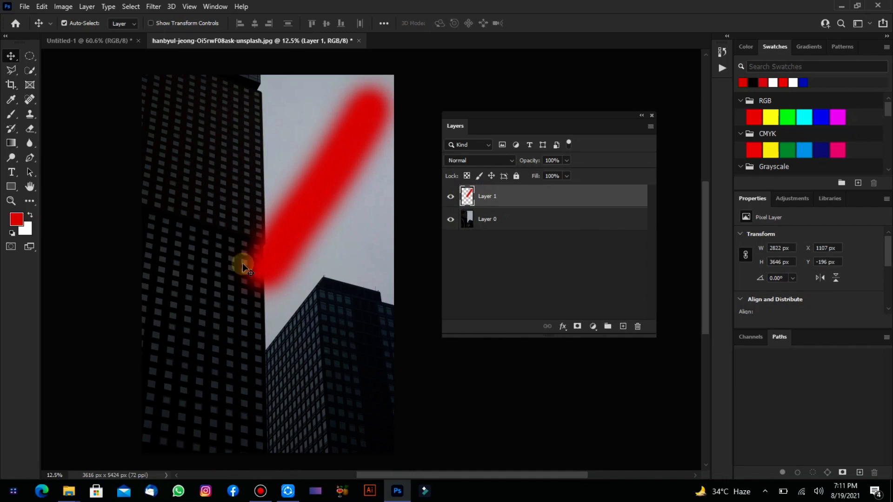
mouse_move(324, 179)
left_mouse_down()
mouse_move(240, 205)
mouse_move(249, 167)
mouse_move(213, 219)
mouse_move(224, 201)
mouse_move(310, 266)
mouse_move(286, 200)
mouse_move(240, 244)
mouse_move(251, 238)
left_mouse_up()
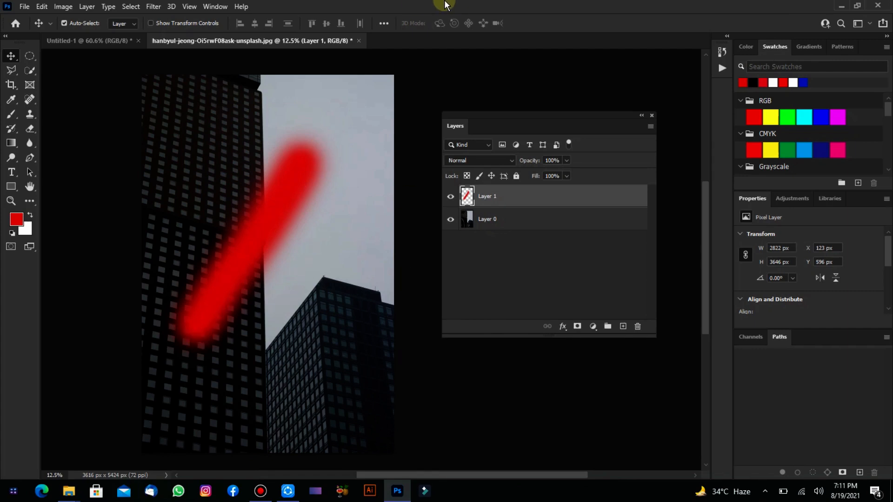
- Delete Layer 1 with its red stroke, keeping only the Layer 0 photo
left_click(546, 222)
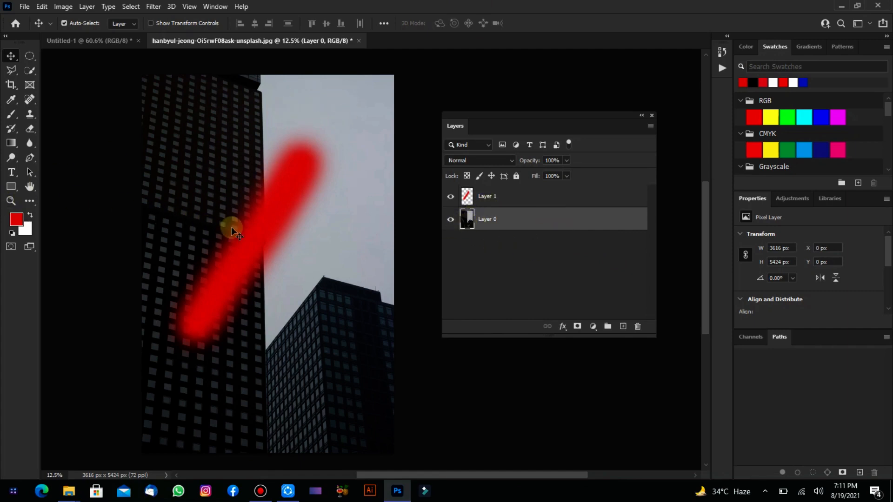
left_click(498, 198)
key("Delete")
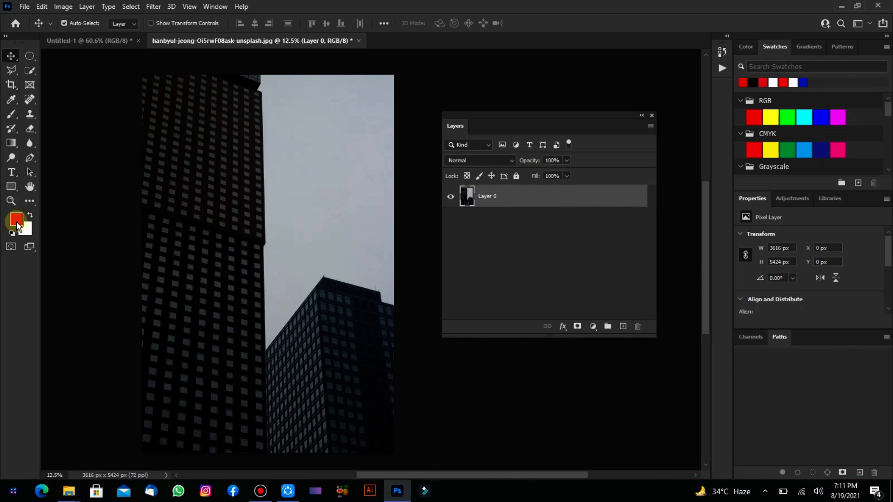
- Try a red diagonal stroke across the sky directly on Layer 0, test moving it, and undo the stroke
key("b")
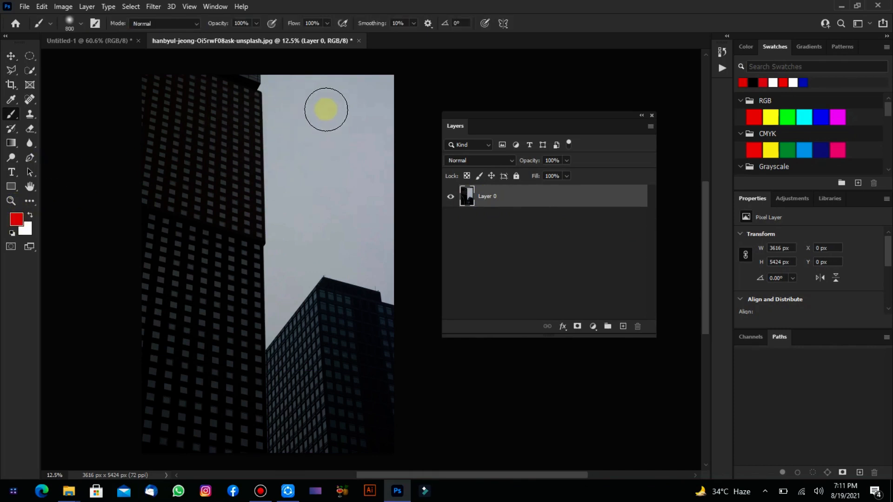
left_click_drag(328, 104, 269, 259)
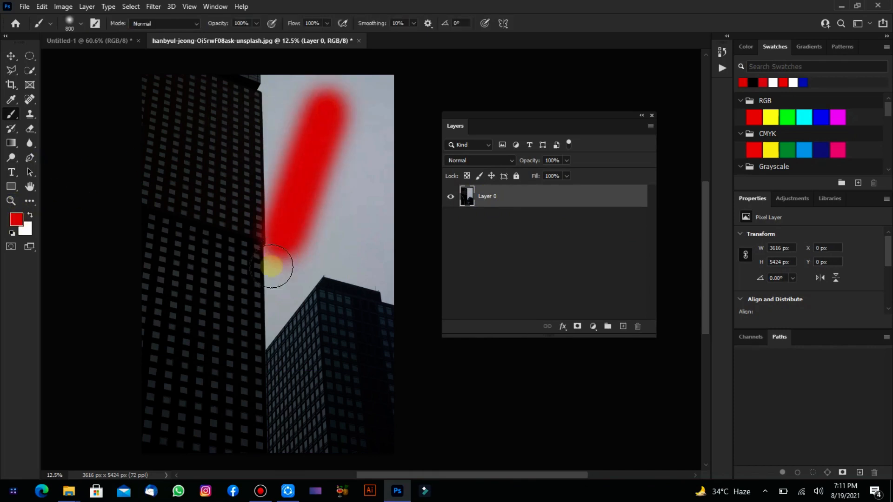
left_click(11, 56)
mouse_move(309, 147)
left_mouse_down()
mouse_move(293, 284)
mouse_move(177, 144)
mouse_move(284, 188)
mouse_move(351, 179)
mouse_move(319, 163)
mouse_move(316, 149)
left_mouse_up()
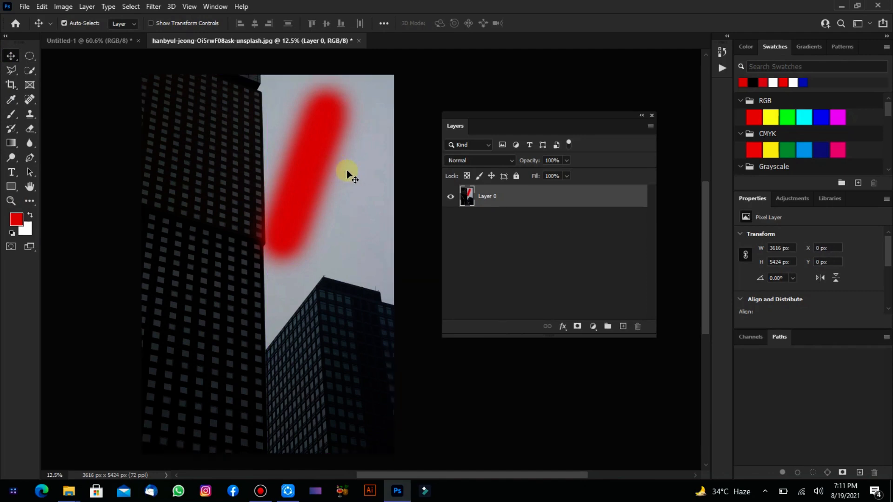
key("ctrl+z")
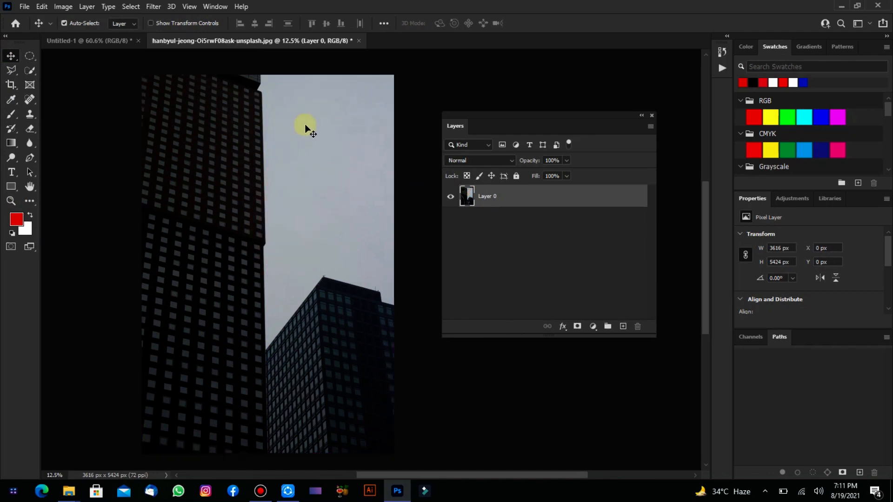
- Add a new layer above Layer 0 and brush a soft red diagonal stroke from the sky onto the tall tower
left_click(622, 327)
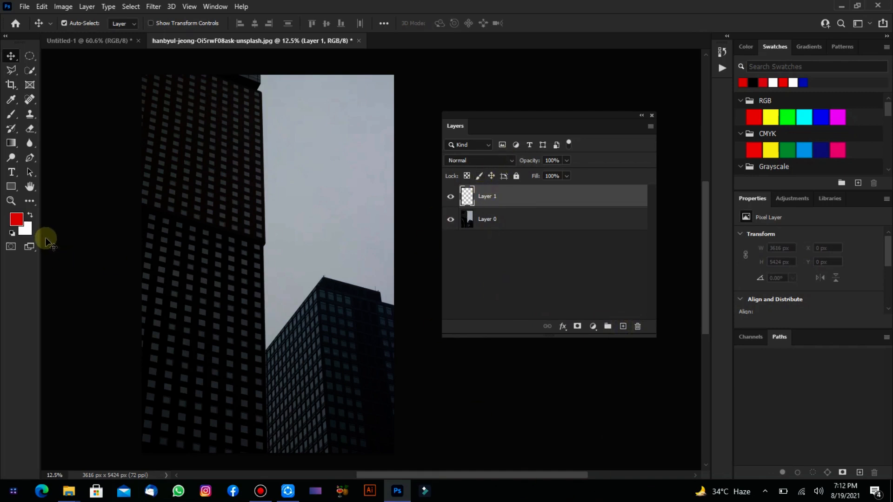
key("b")
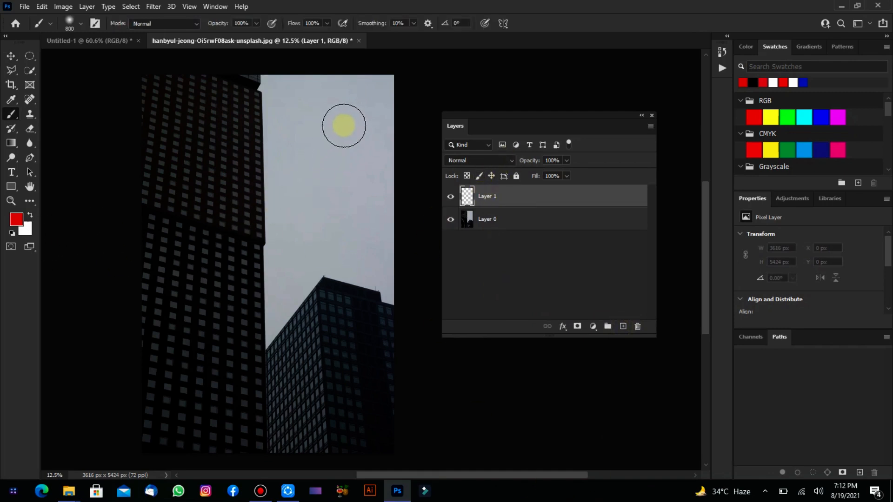
mouse_move(344, 126)
left_mouse_down()
mouse_move(297, 213)
mouse_move(228, 305)
left_mouse_up()
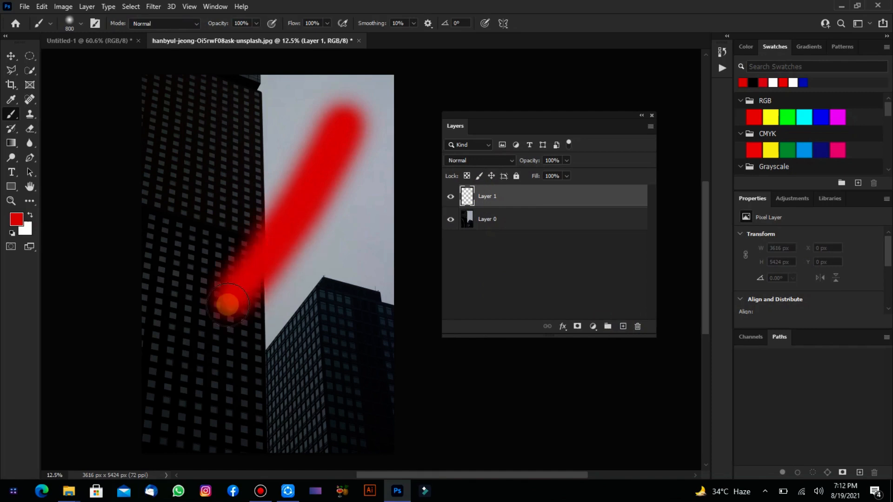
- Move the red stroke on Layer 1 around over the photo, ending at about X 349 px, Y 805 px
left_click(11, 55)
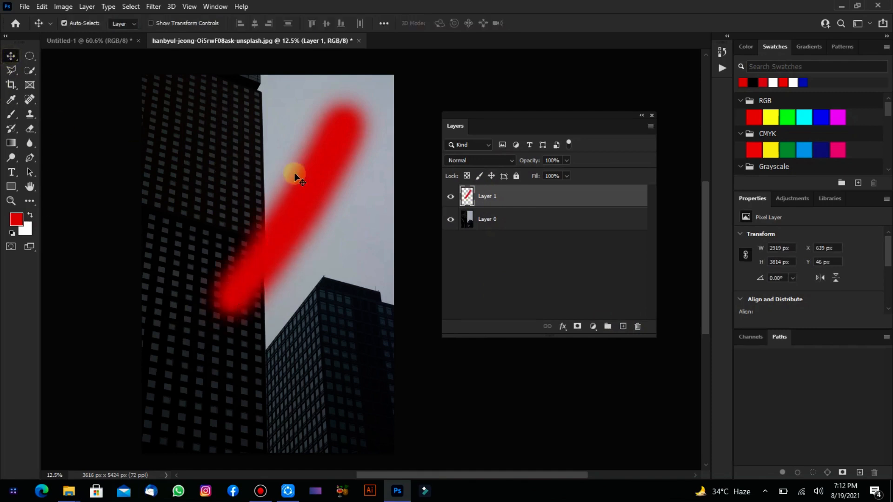
mouse_move(295, 176)
left_mouse_down()
mouse_move(299, 186)
mouse_move(221, 175)
left_mouse_up()
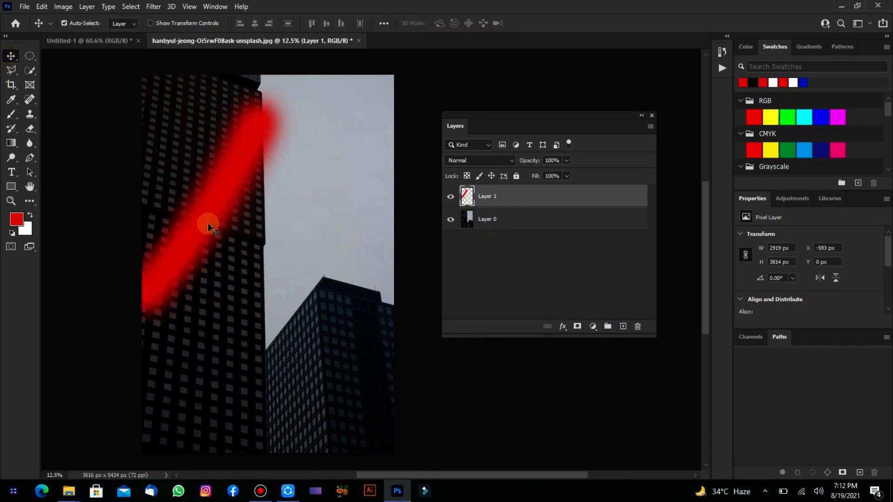
mouse_move(208, 223)
left_mouse_down()
mouse_move(319, 325)
mouse_move(337, 312)
mouse_move(325, 181)
mouse_move(295, 212)
left_mouse_up()
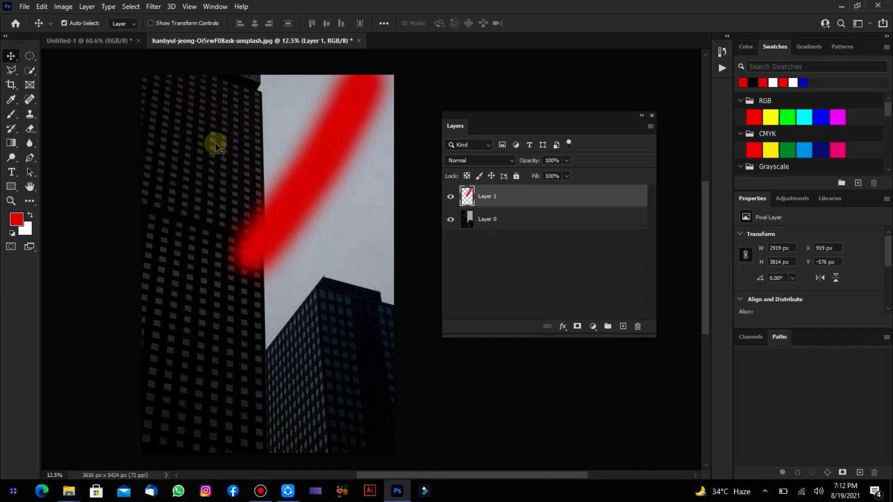
left_click_drag(345, 161, 290, 246)
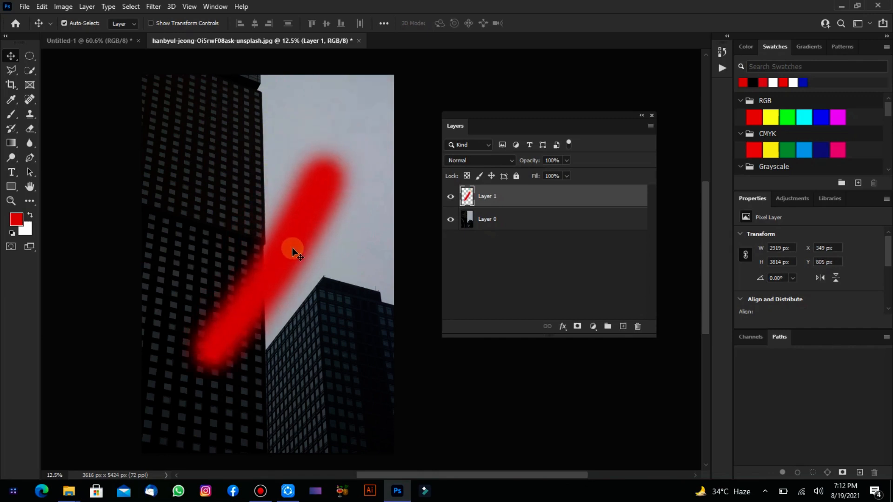
- Delete the red stroke layer and add a Brightness/Contrast adjustment layer above Layer 0 with brightness -20 and contrast 11
key("Delete")
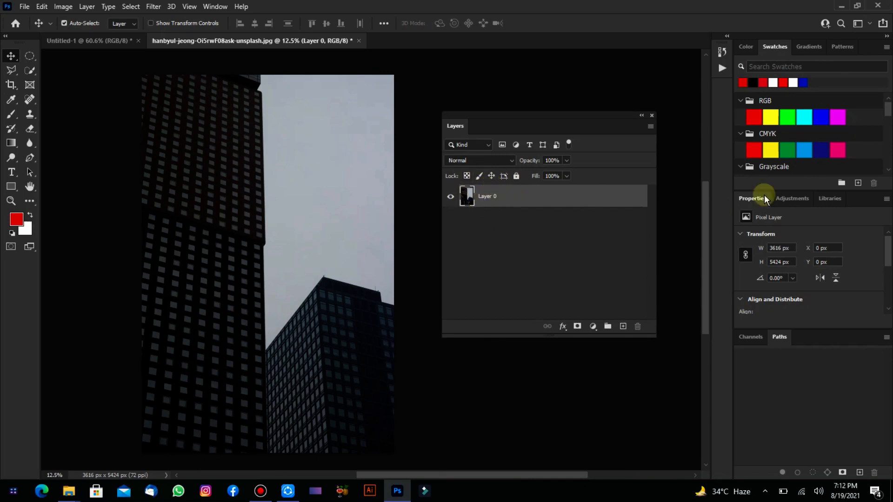
left_click(793, 199)
left_click(765, 223)
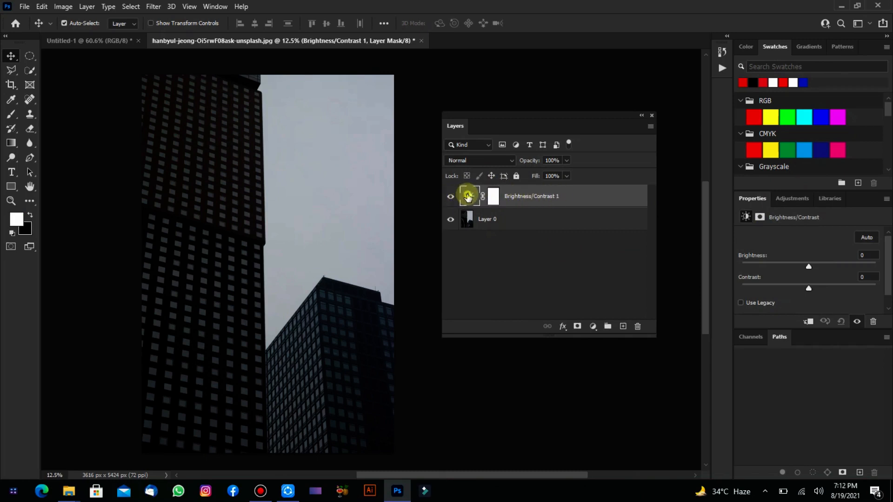
left_click(467, 197)
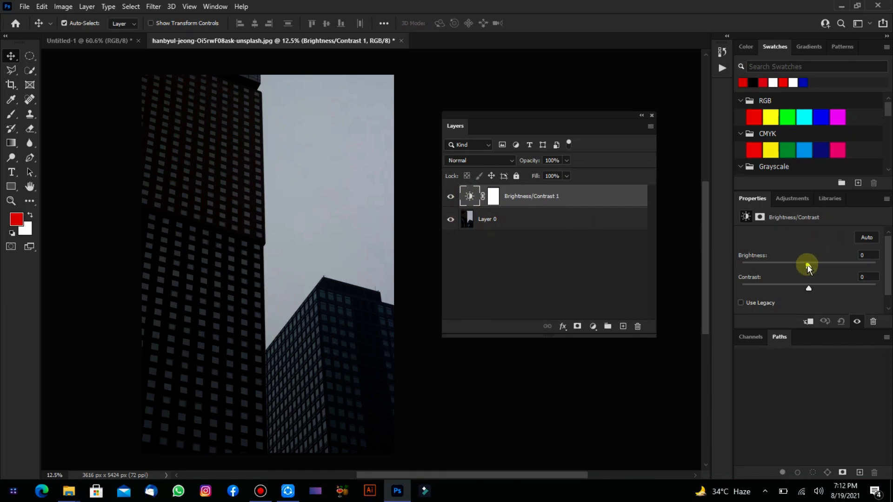
left_click_drag(808, 267, 817, 285)
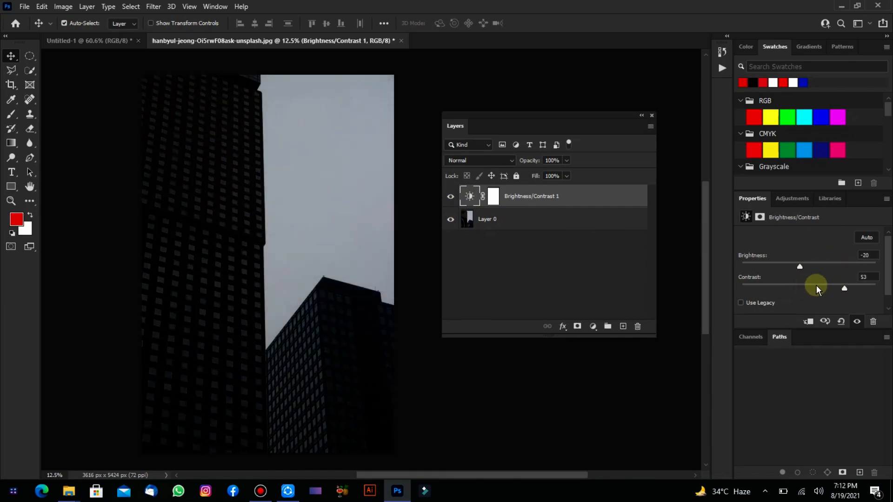
- Hide the Brightness/Contrast adjustment layer and try deleting it to return to the original photo
left_click(451, 197)
left_click_drag(552, 195, 638, 326)
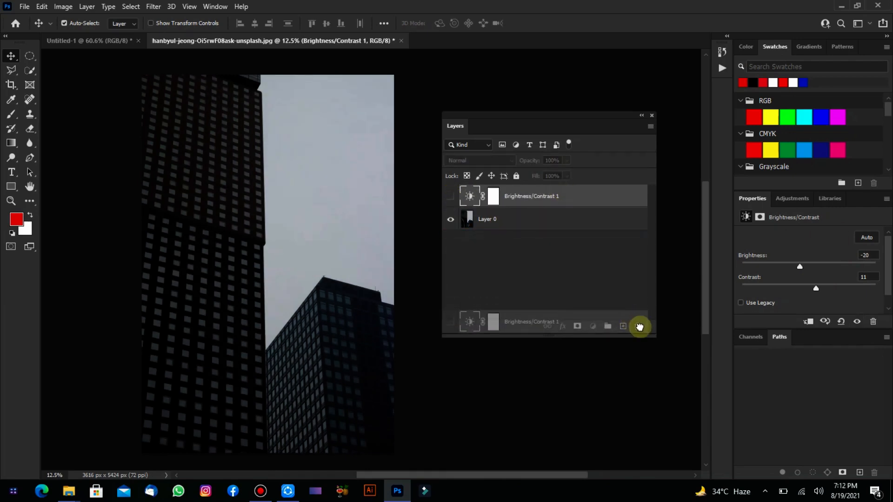
left_click_drag(640, 326, 638, 326)
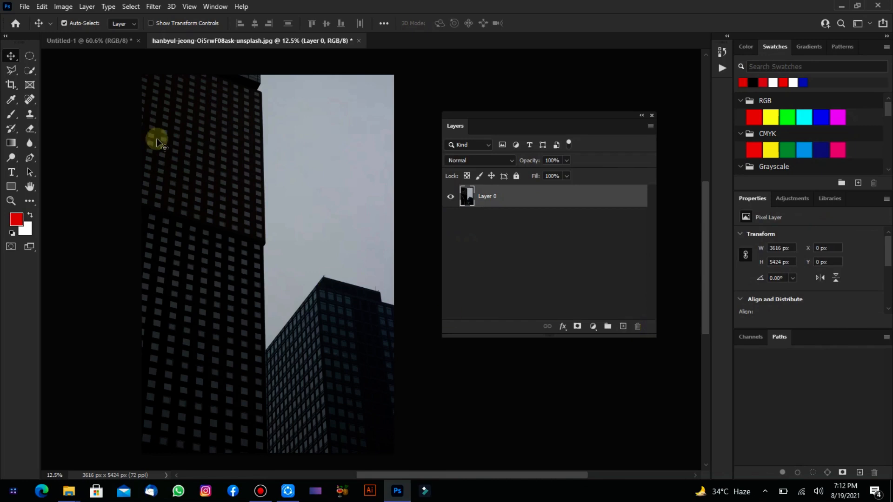
- Try a Brightness/Contrast adjustment applied directly to Layer 0, brightening the photo
left_click(63, 6)
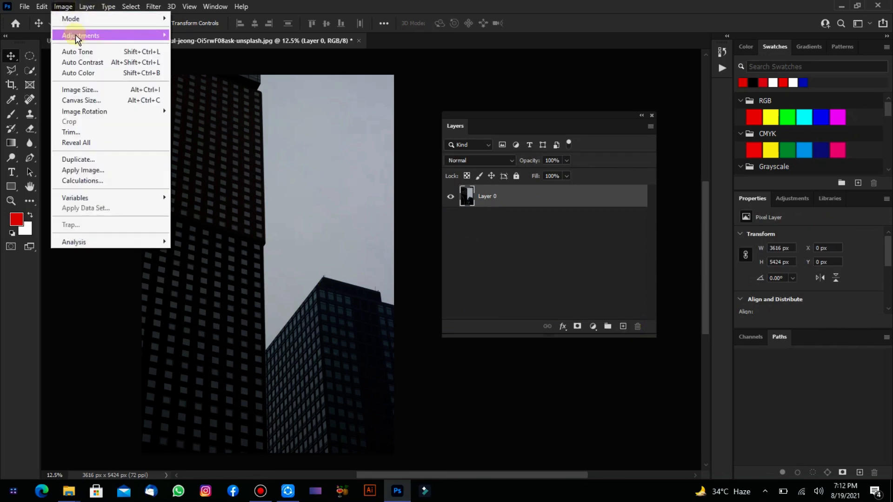
mouse_move(76, 35)
left_click(186, 38)
left_click_drag(416, 147, 448, 148)
left_click(499, 138)
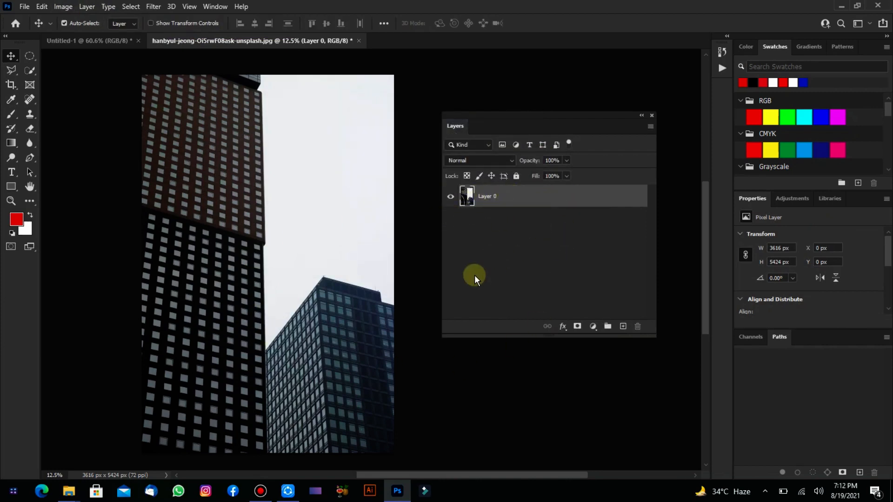
- Try a Levels adjustment directly on Layer 0 with the shadow input level at 82
left_click(63, 8)
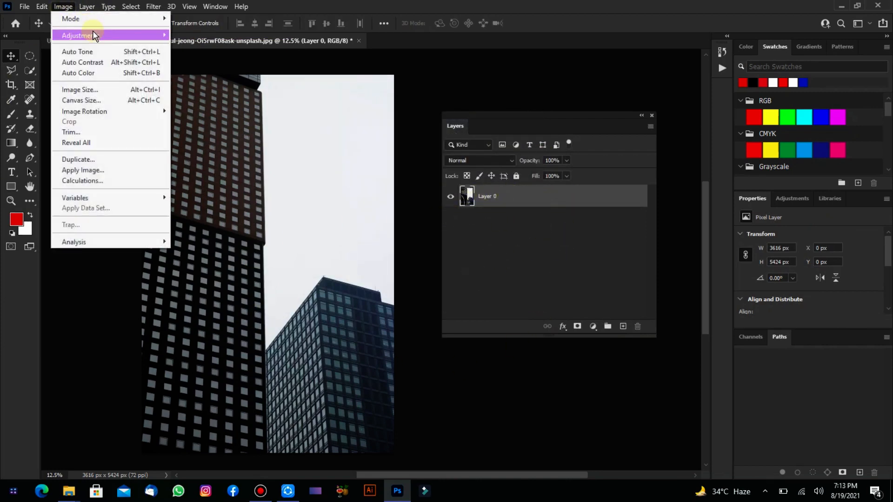
mouse_move(93, 31)
left_click(228, 49)
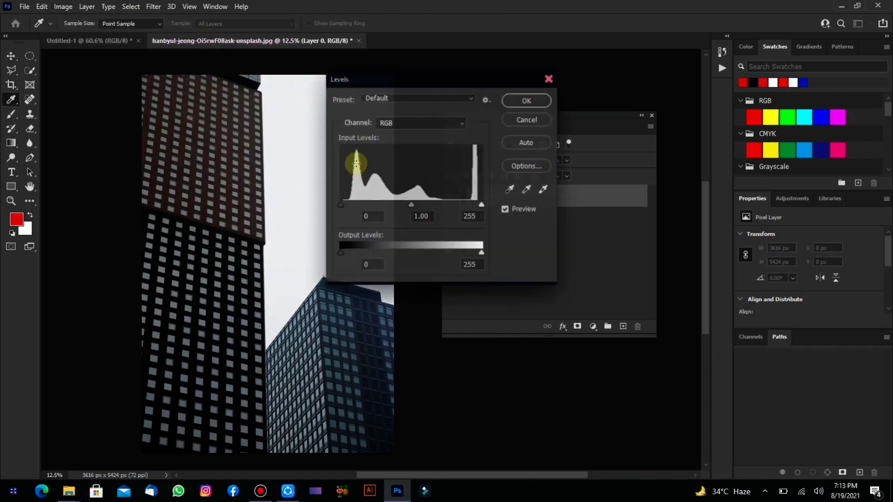
left_click_drag(345, 209, 385, 205)
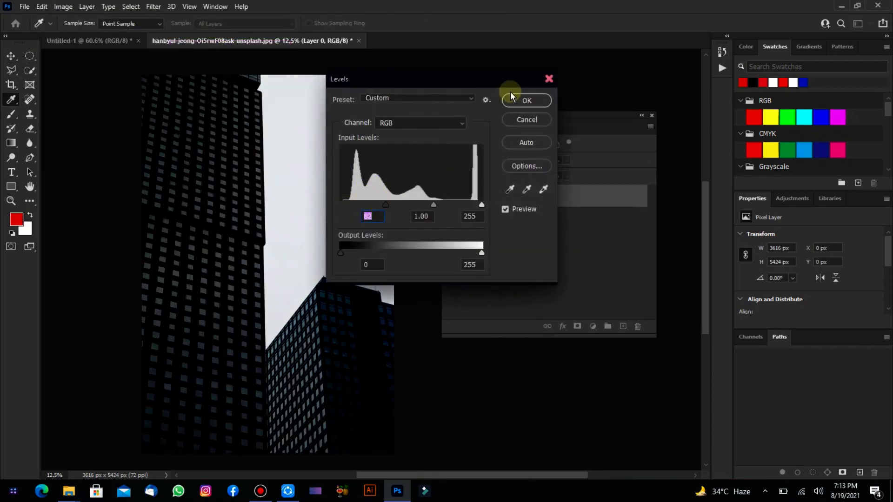
left_click(521, 99)
- Try a Hue/Saturation adjustment applied directly to the pixels of Layer 0
left_click(63, 6)
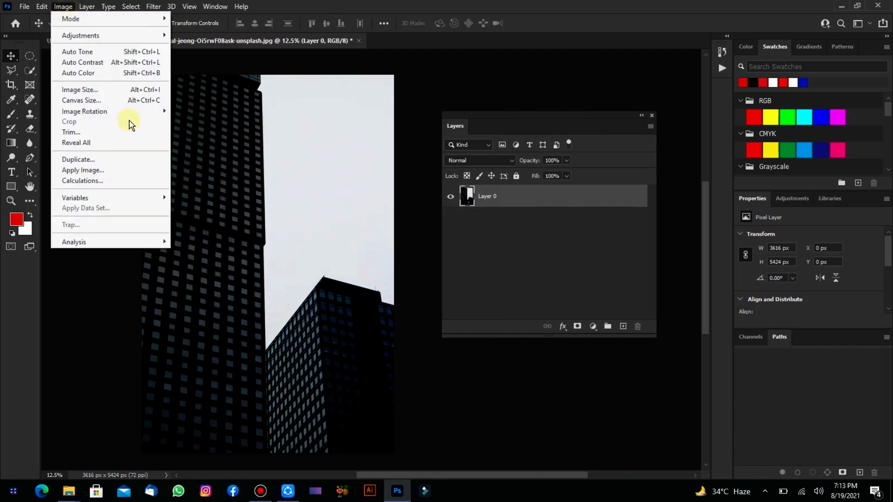
mouse_move(132, 36)
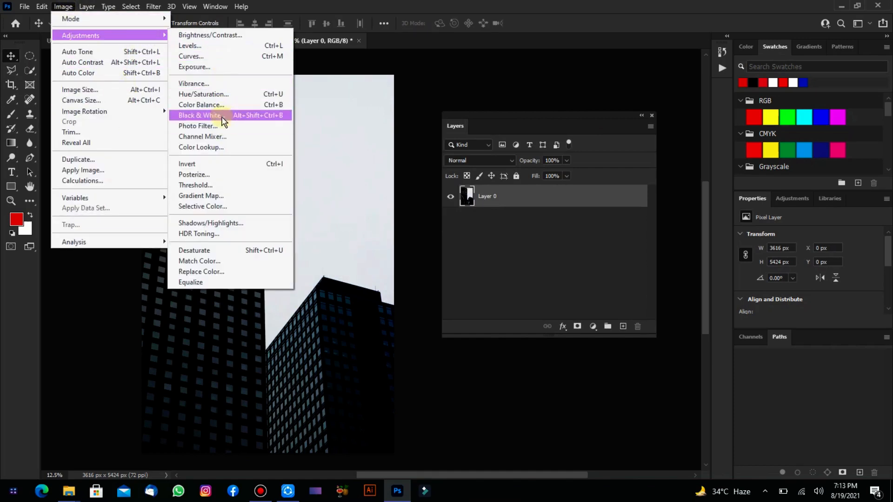
left_click(224, 93)
left_click_drag(415, 160, 458, 158)
left_click(534, 105)
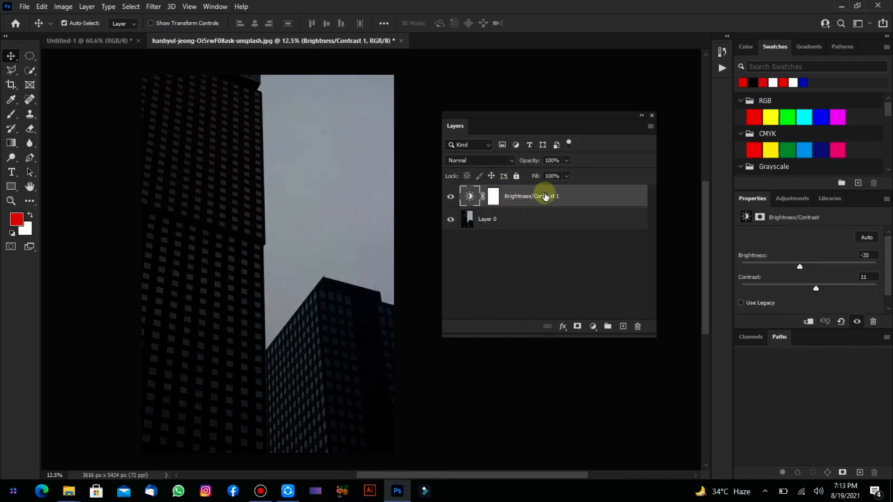
- Add a Levels adjustment layer above Brightness/Contrast 1 and set its shadow input level to 43
left_click(593, 326)
left_click(613, 176)
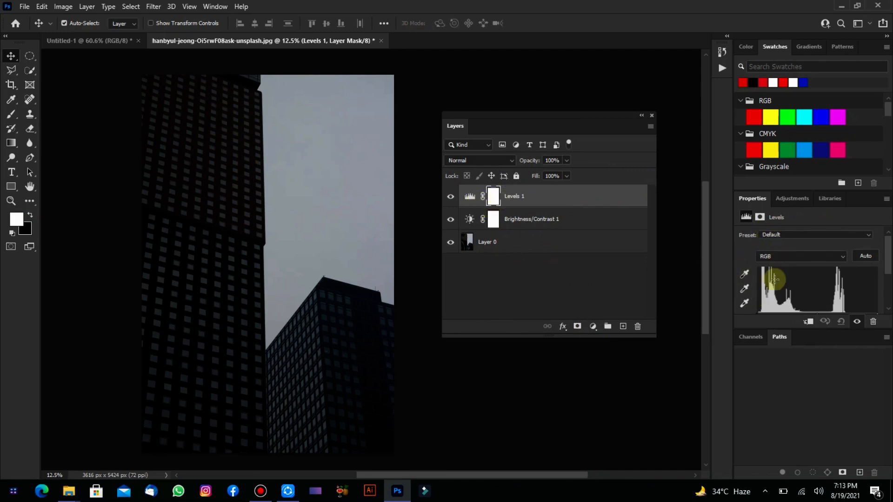
scroll(826, 309, "down", 2)
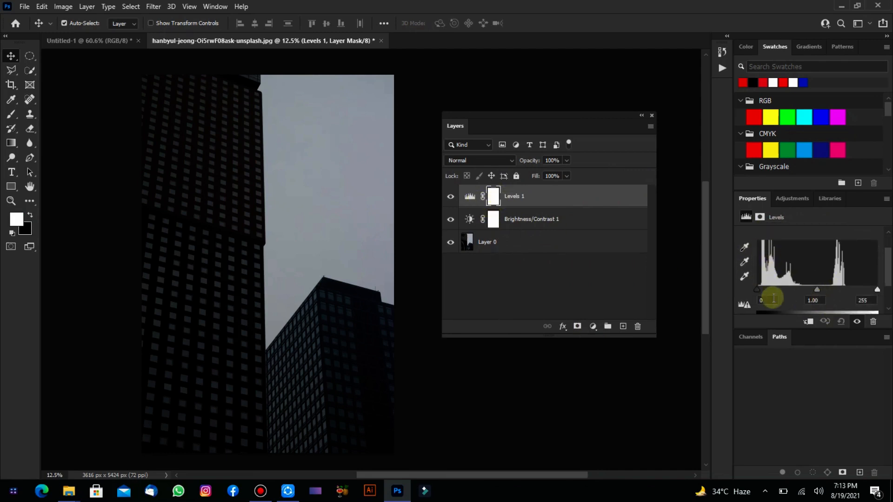
left_click_drag(757, 289, 777, 290)
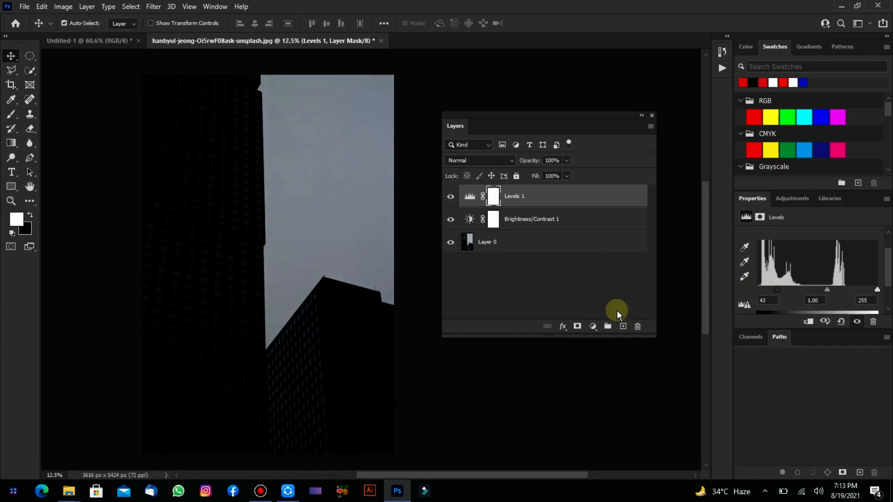
- Add a Hue/Saturation adjustment layer on top, shift the hue strongly upward to warm the sky, and deselect all layers
left_click(594, 327)
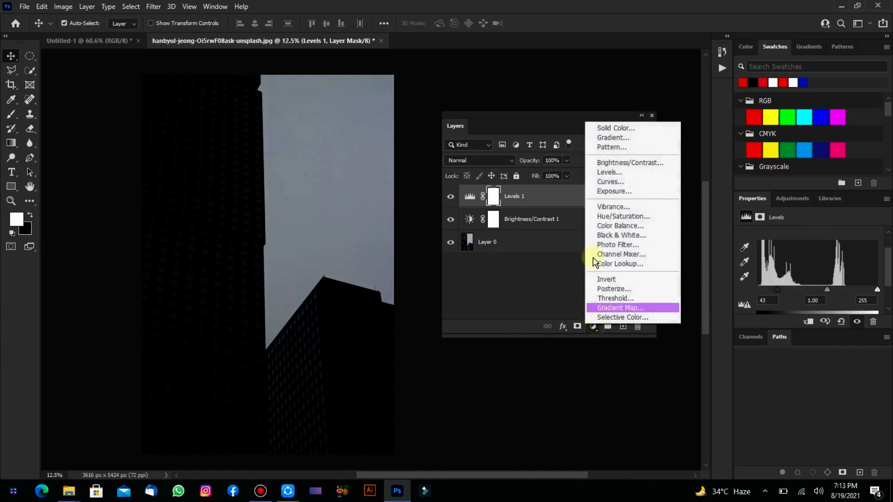
left_click(608, 216)
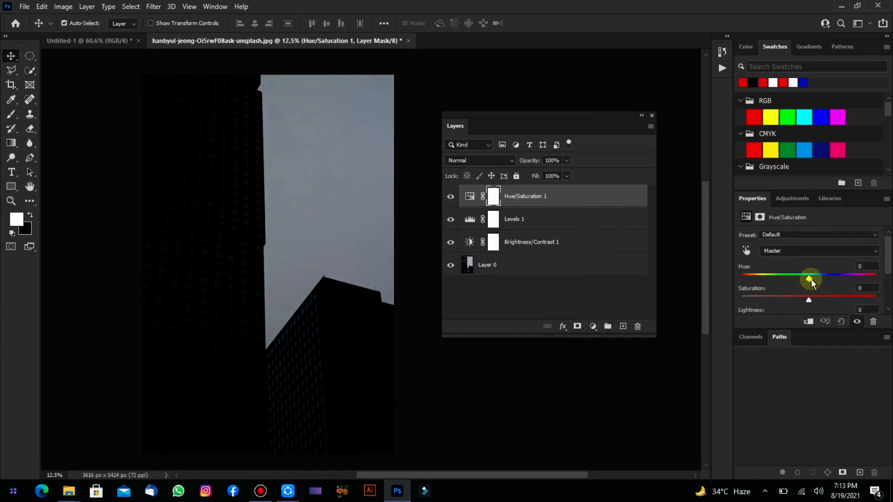
left_click_drag(811, 279, 876, 278)
left_click(508, 297)
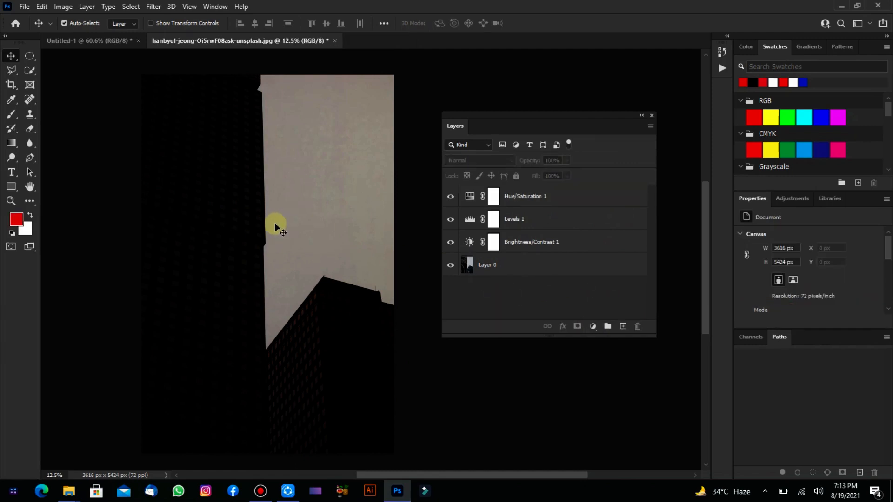
- Hide the Brightness/Contrast adjustment layer and delete it, leaving the other adjustment layers in place
left_click(450, 245)
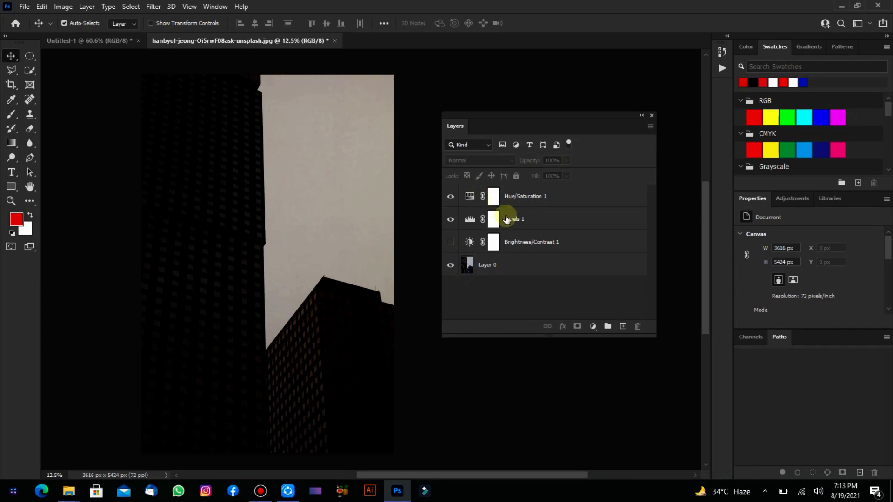
left_click_drag(510, 241, 637, 326)
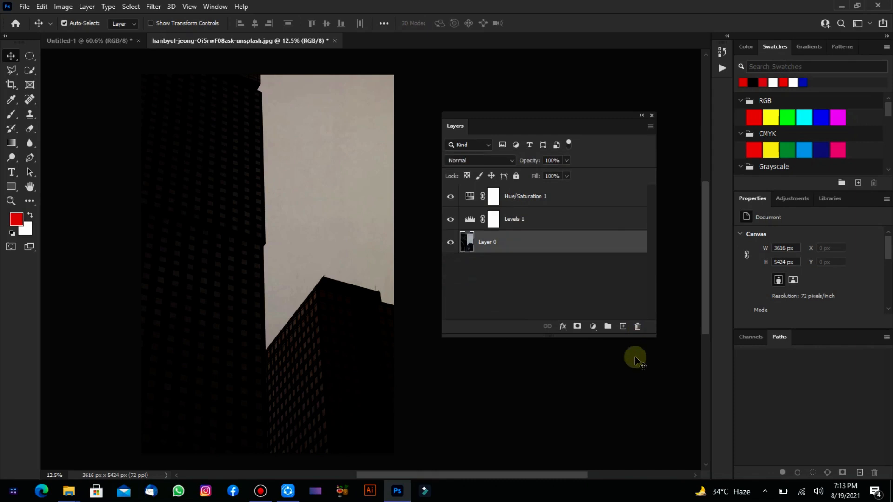
- Examine the white layer masks of the Levels and Hue/Saturation adjustment layers
left_click(493, 221)
left_click(494, 200)
left_click(493, 221)
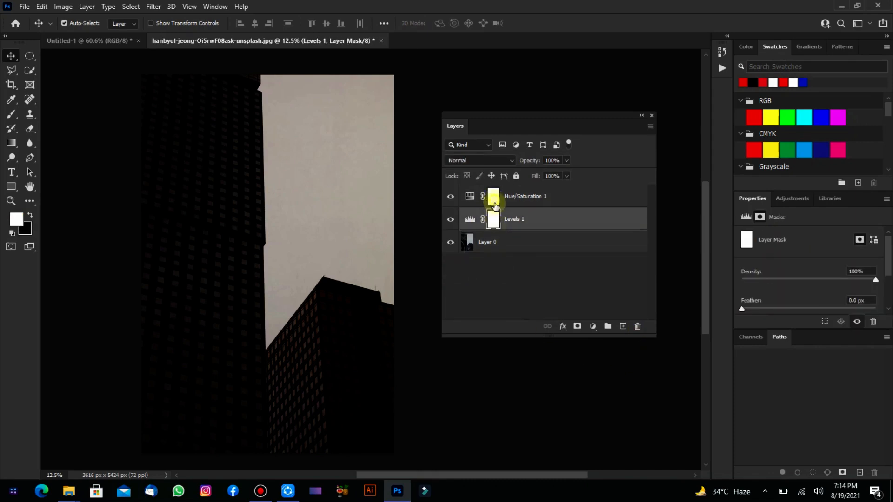
left_click(493, 201)
left_click(494, 223)
left_click(493, 201)
left_click(494, 221)
left_click(494, 199)
left_click(494, 221)
left_click(494, 200)
left_click(494, 220)
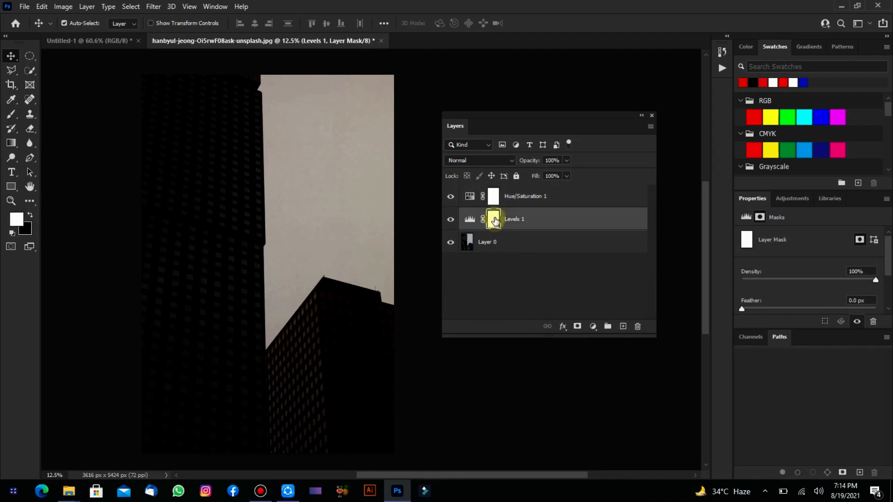
- Delete the Hue/Saturation and Levels adjustment layers, keeping only Layer 0
left_click(494, 199)
left_click_drag(580, 195, 637, 327)
left_click_drag(542, 195, 638, 328)
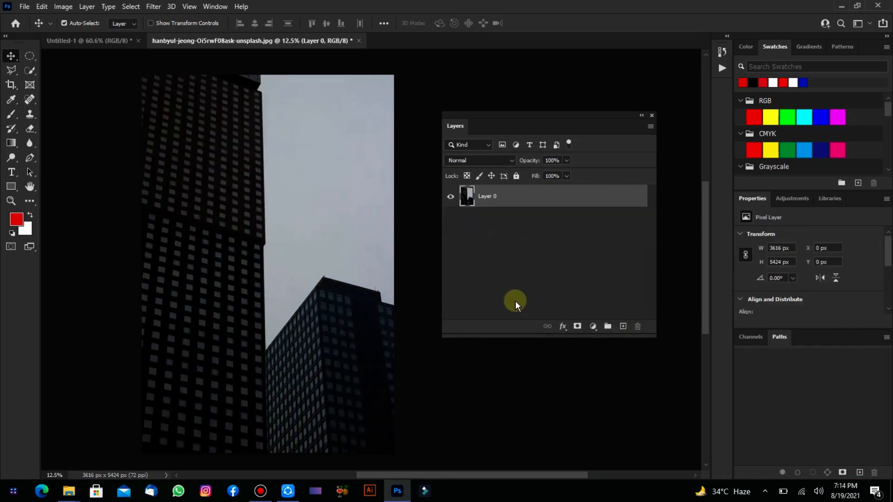
- Hide Layer 0 and show it again
left_click(450, 197)
left_click(450, 197)
mouse_move(512, 6)
left_click(467, 176)
- Try brushing a soft red diagonal stroke on a new layer over the sky and tower, and remove it
left_click(623, 327)
key("b")
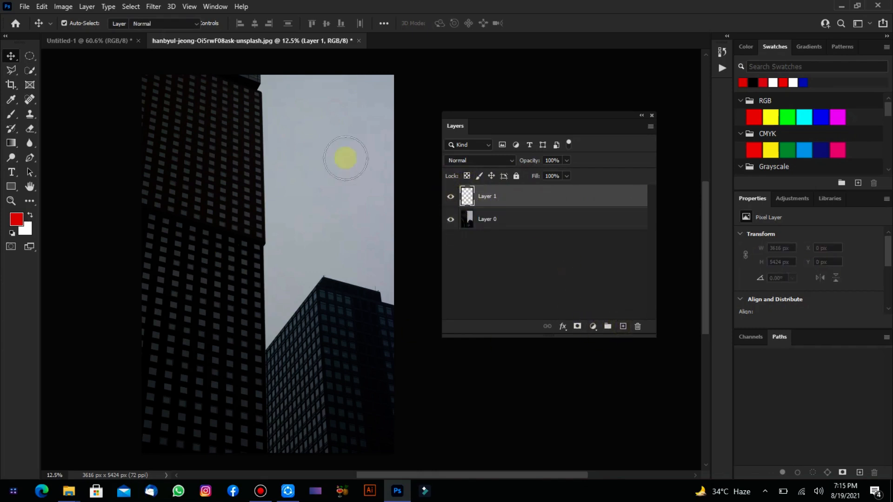
left_click_drag(358, 129, 211, 334)
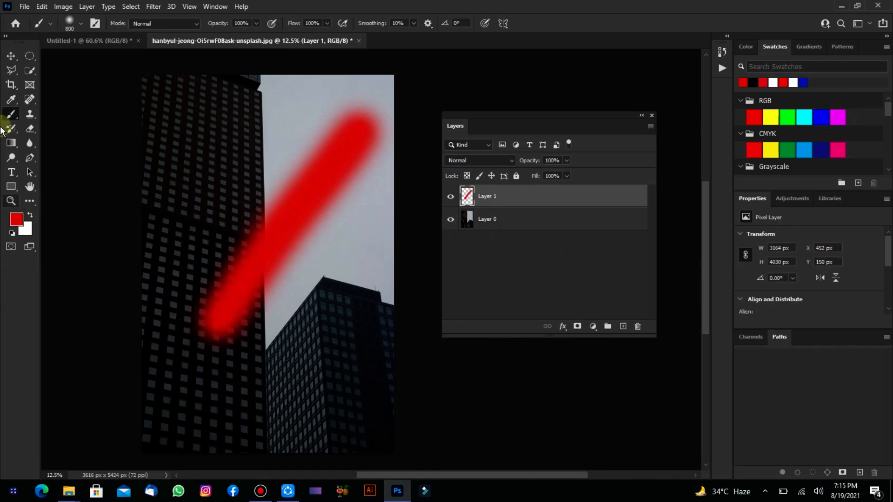
left_click(10, 57)
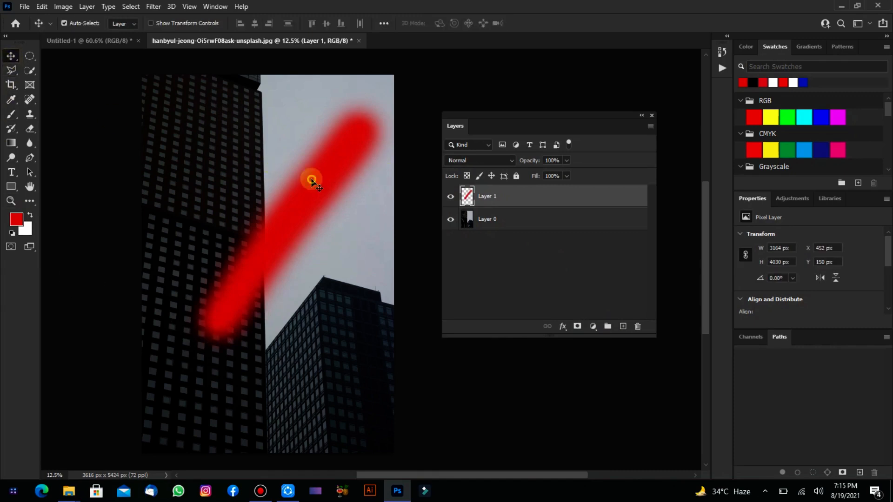
key("ctrl+e")
key("ctrl+z")
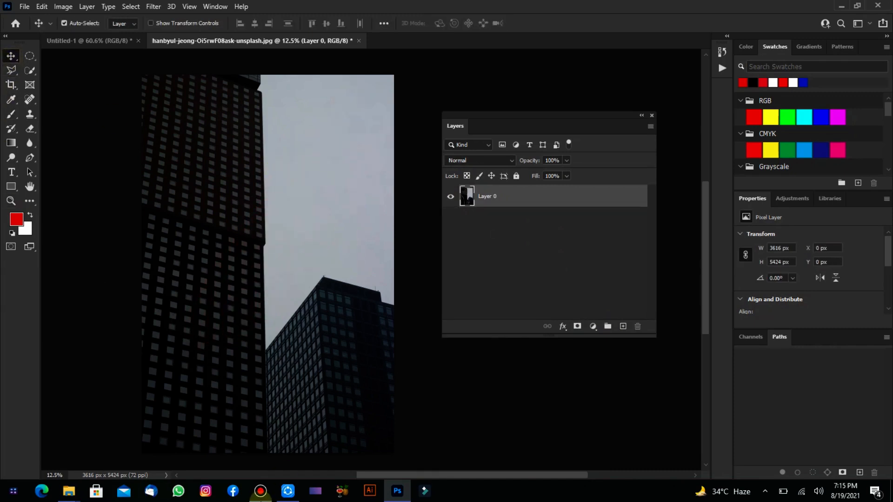
- Open the strawberry photo from the L 4 folder as a separate document, and close it
left_click(77, 492)
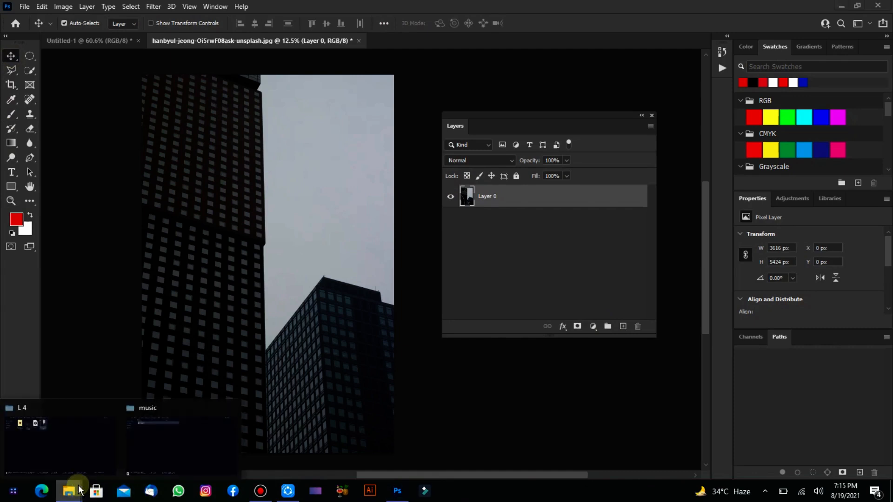
left_click(83, 458)
left_click_drag(131, 74, 432, 43)
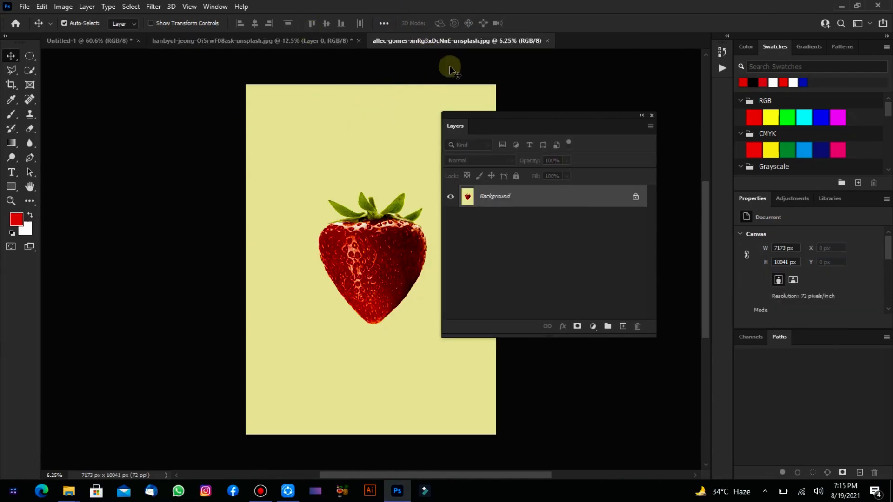
left_click(548, 41)
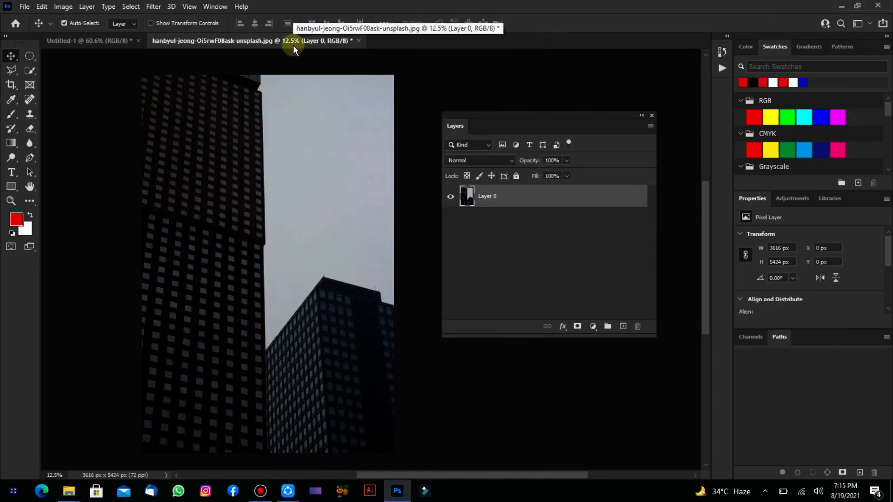
- Place the strawberry photo from the L 4 folder over the skyscraper, scaled to 28.40% and positioned at about X 790 px, Y 1286 px
left_click(68, 491)
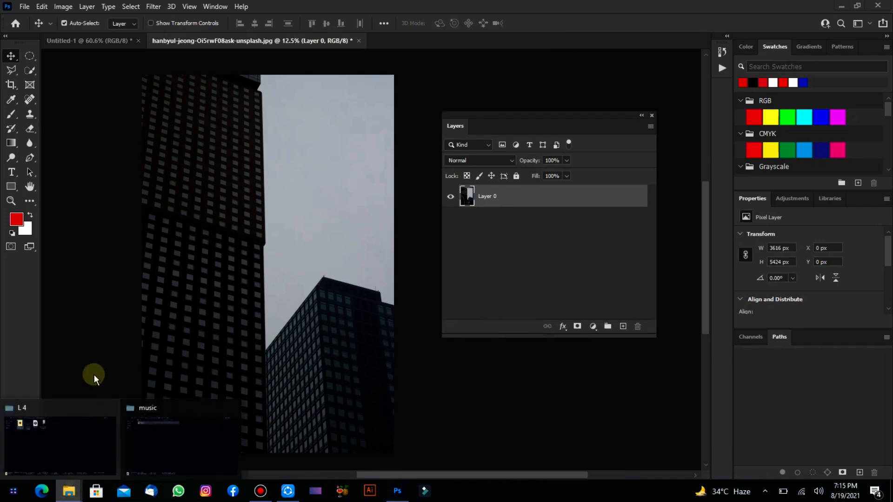
left_click_drag(125, 65, 247, 255)
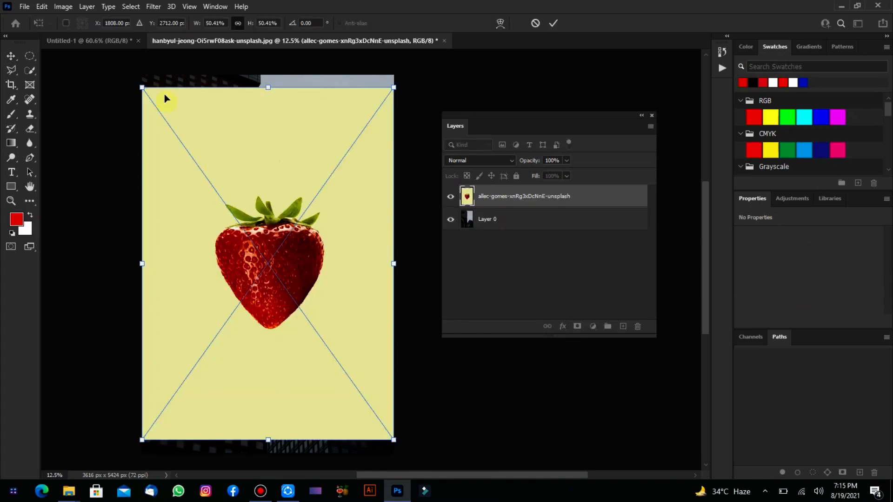
left_click_drag(143, 85, 254, 240)
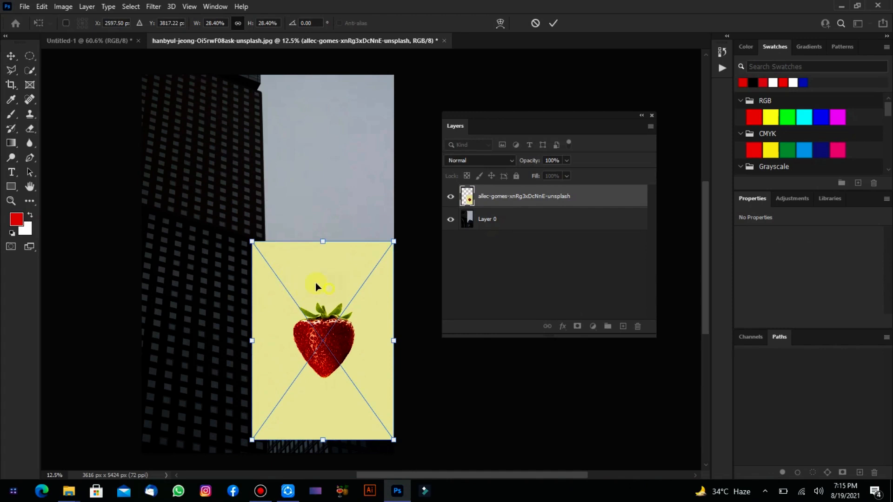
left_click_drag(316, 283, 251, 205)
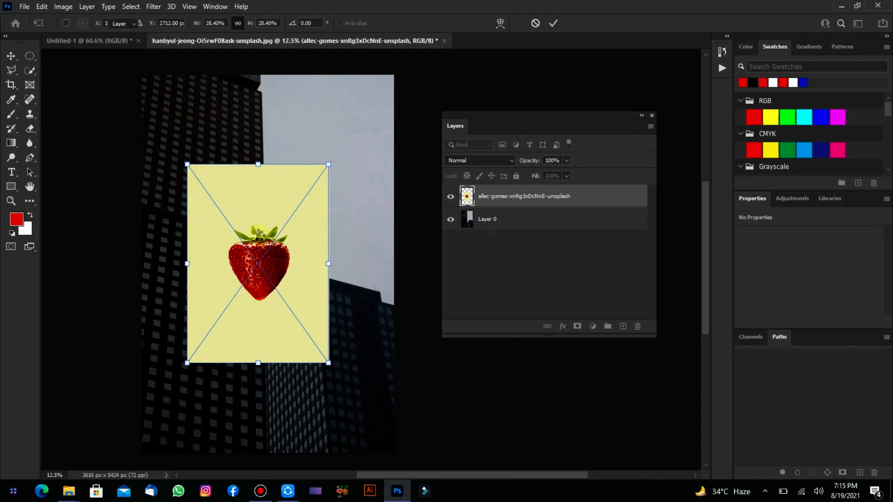
left_click(553, 23)
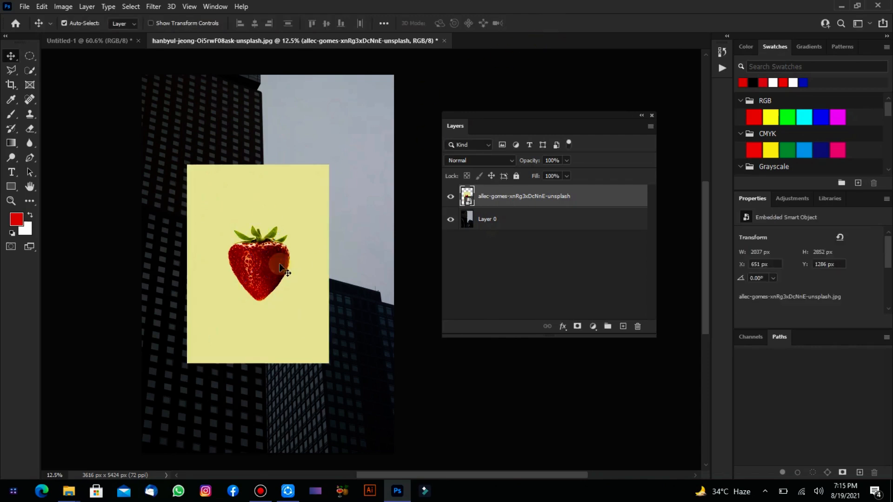
left_click_drag(279, 263, 294, 252)
mouse_move(67, 499)
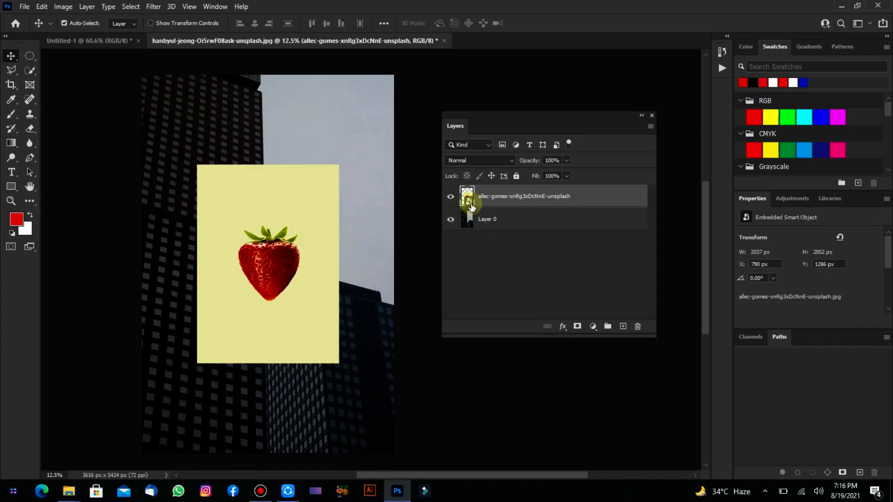
- Rasterize the strawberry smart object layer and move it up to about Y 990 px
right_click(470, 202)
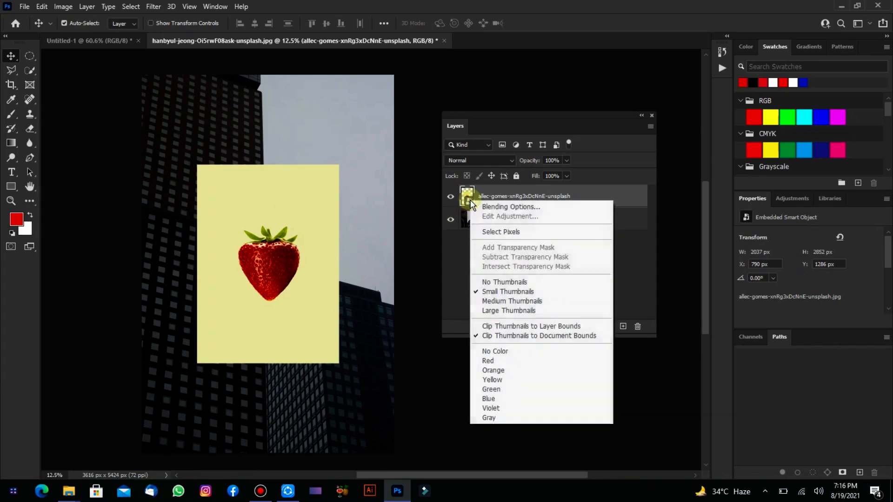
right_click(602, 200)
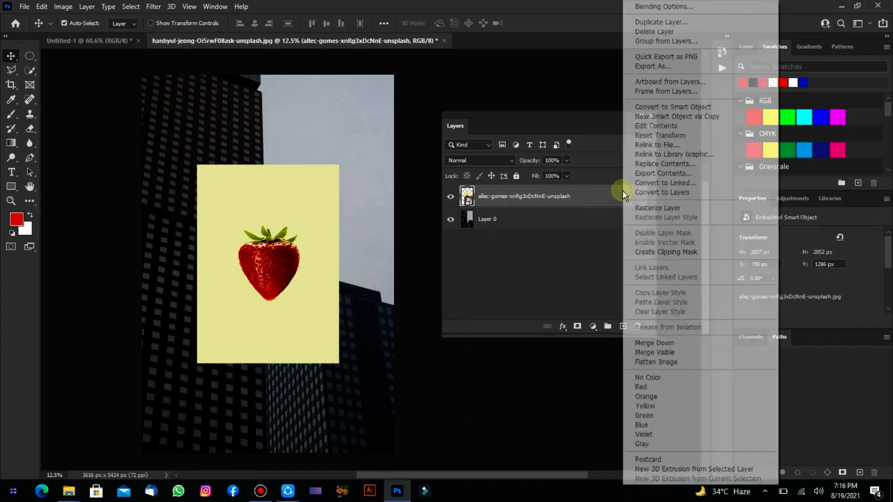
left_click(643, 206)
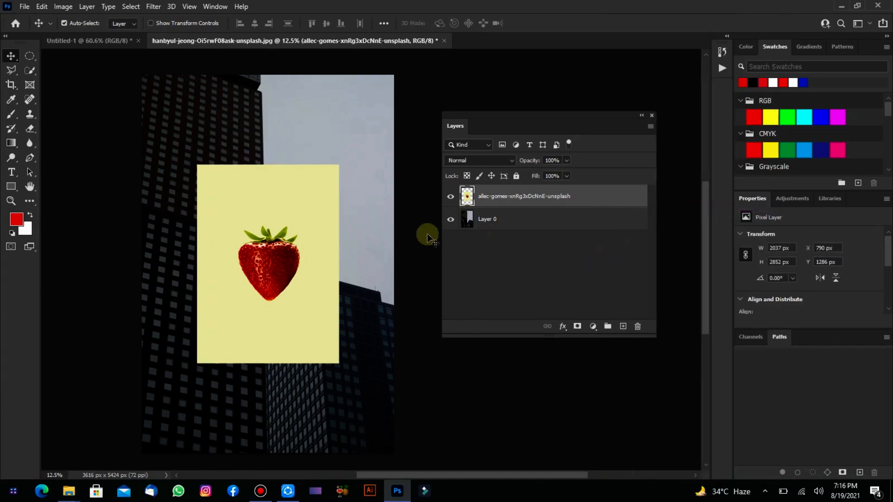
left_click_drag(279, 249, 295, 219)
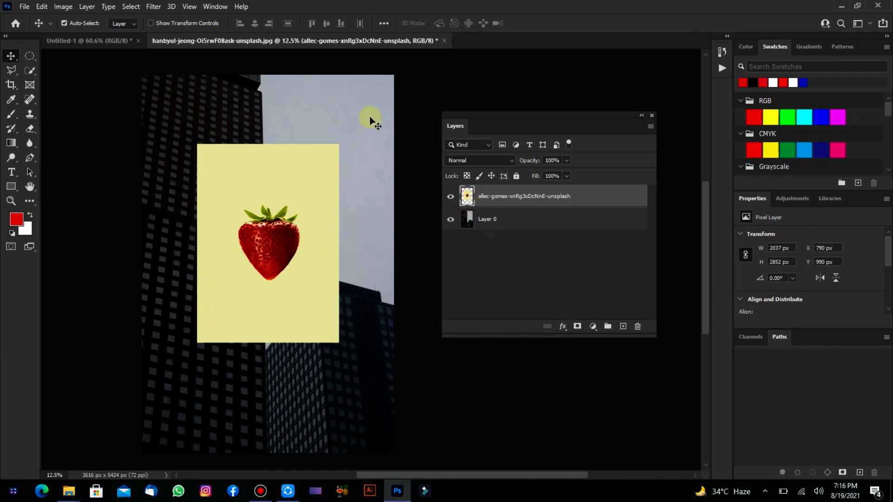
- Hide Layer 0 to view the strawberry layer alone against transparency, and show it again
left_click(450, 221)
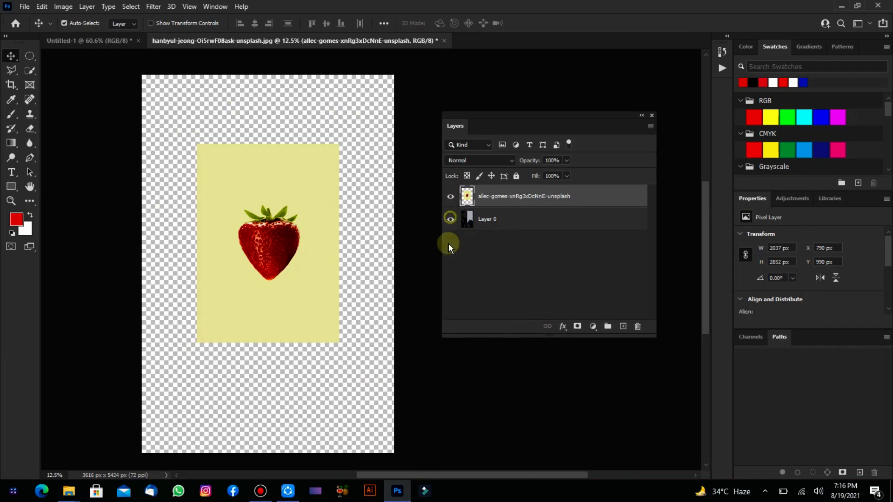
left_click(450, 219)
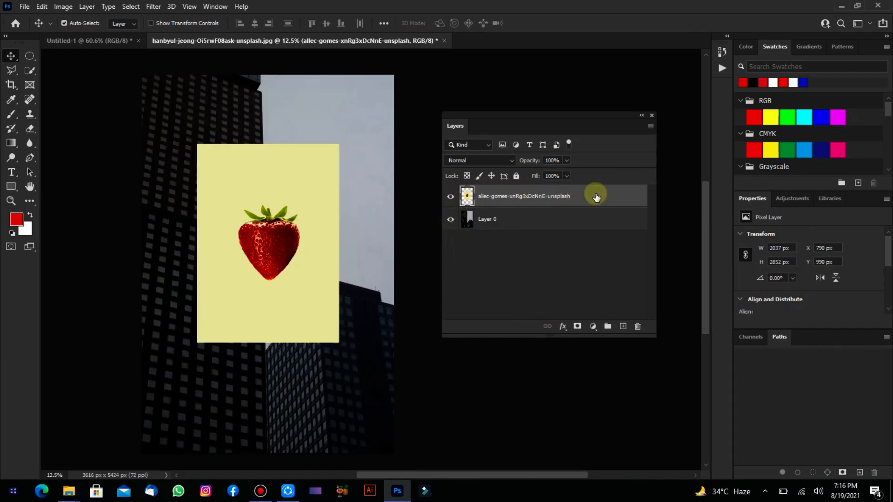
- Lock the strawberry layer's transparent pixels and brush soft red over the upper part of its image
left_click(467, 176)
key("b")
mouse_move(217, 121)
left_mouse_down()
mouse_move(200, 147)
mouse_move(216, 176)
mouse_move(211, 168)
mouse_move(236, 146)
left_mouse_up()
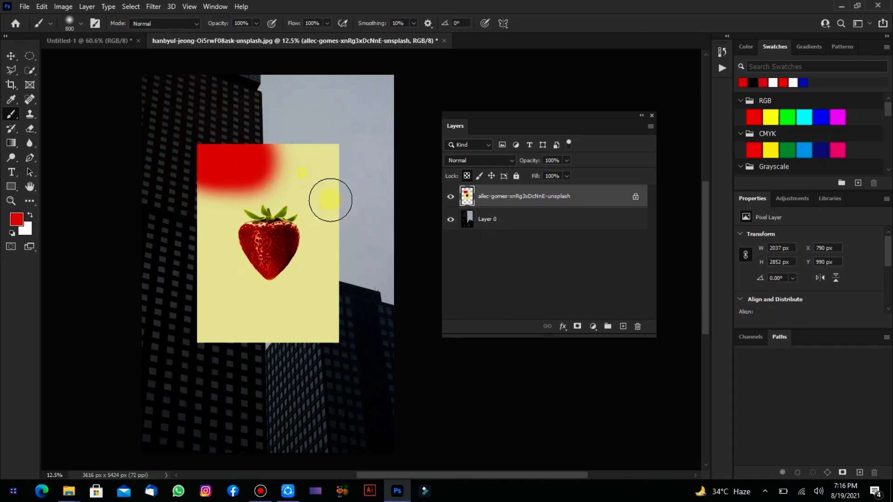
mouse_move(329, 200)
left_mouse_down()
mouse_move(291, 153)
mouse_move(248, 187)
mouse_move(286, 170)
mouse_move(302, 183)
mouse_move(311, 150)
left_mouse_up()
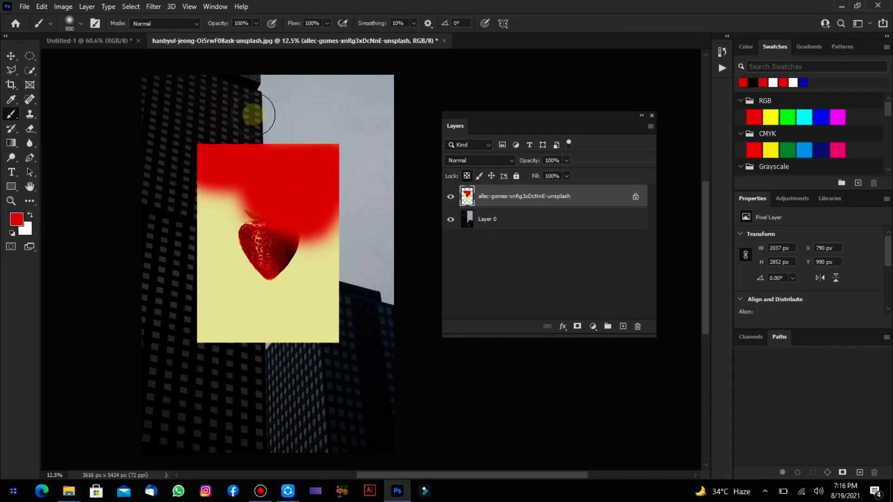
left_click(11, 56)
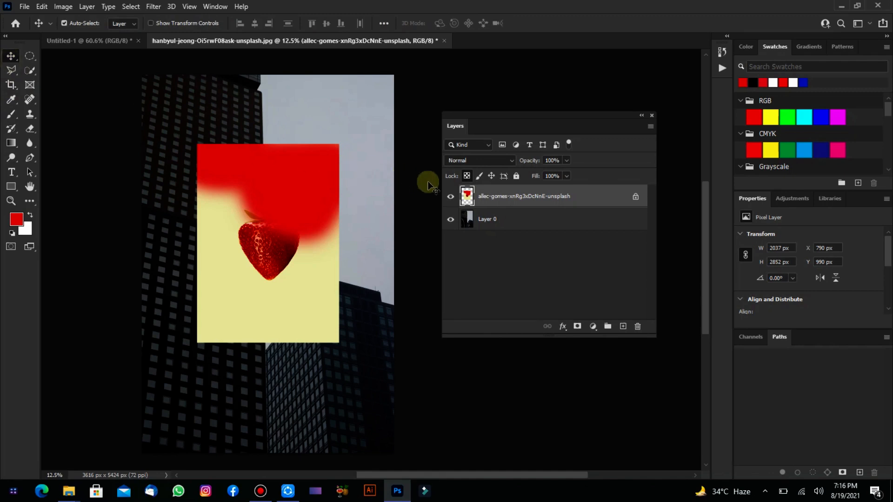
- Unlock the strawberry layer's transparent pixels, and try a red brush stroke across the sky and tower before undoing it
left_click(467, 176)
key("b")
left_click_drag(350, 104, 153, 88)
key("ctrl+z")
key("ctrl+z")
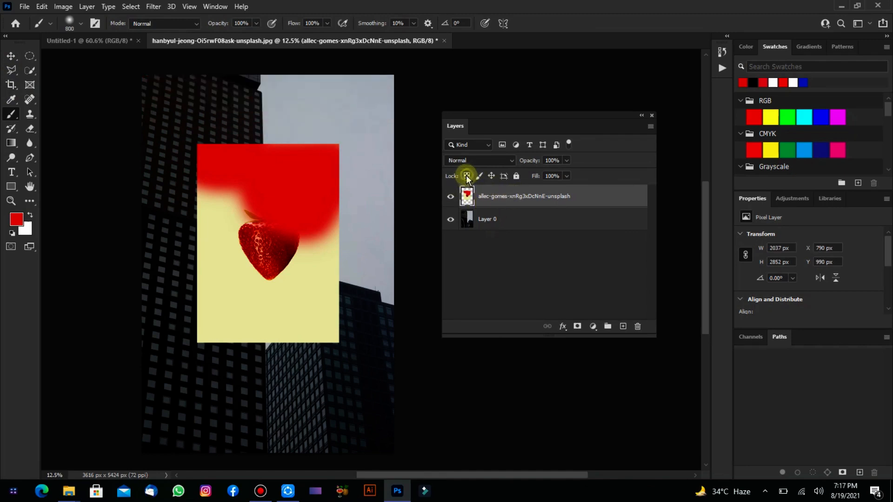
- Lock the strawberry layer's image pixels and try brushing on the layer
left_click(479, 176)
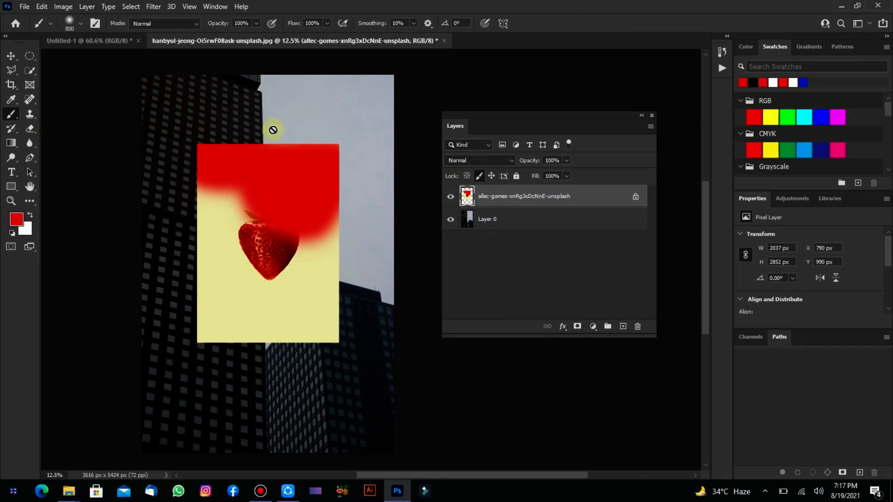
left_click(215, 136)
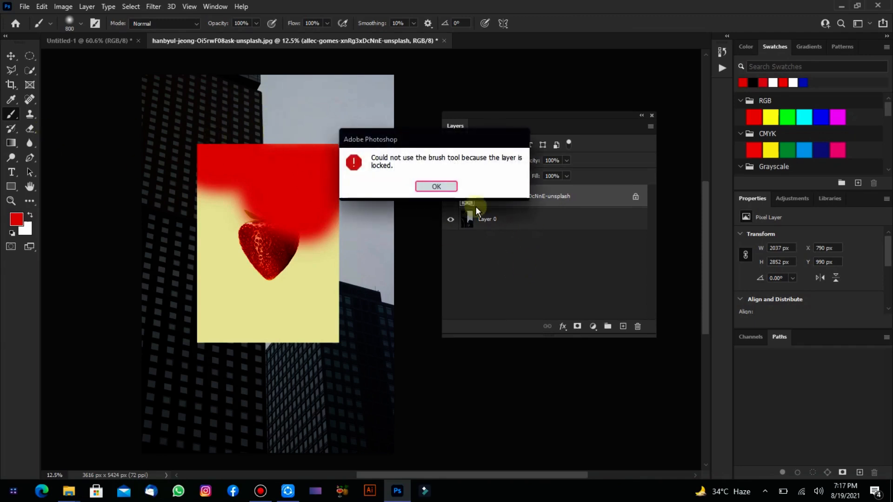
left_click(436, 186)
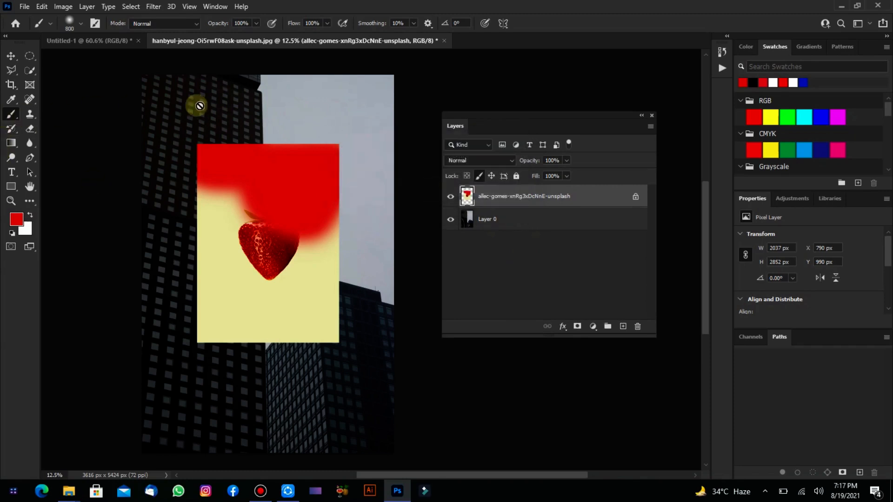
- Swap the strawberry layer's image pixel lock for a transparent pixel lock, repositioning the layer at about X 790 px, Y 1286 px
left_click(10, 56)
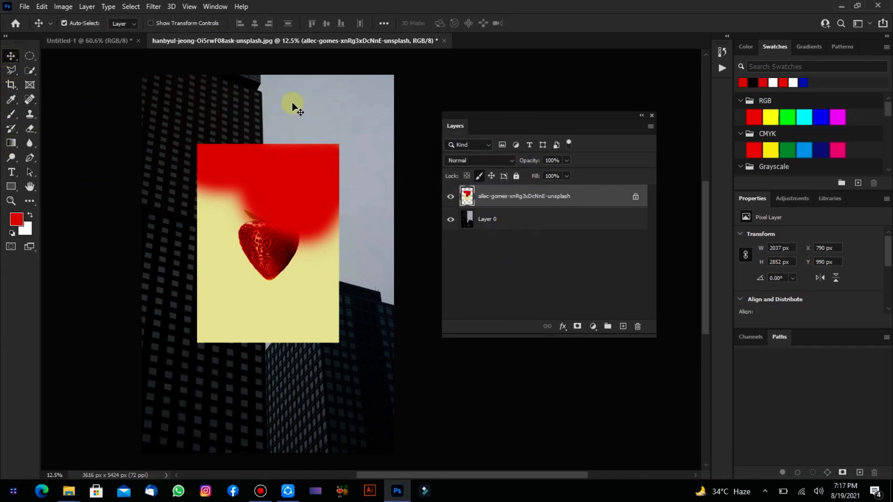
mouse_move(294, 166)
left_mouse_down()
mouse_move(198, 201)
mouse_move(303, 124)
mouse_move(342, 130)
mouse_move(294, 157)
left_mouse_up()
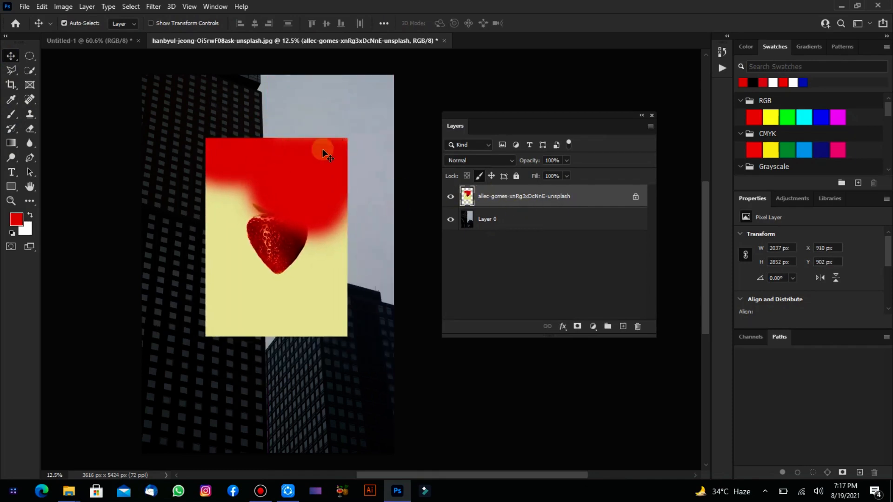
left_click(479, 176)
left_click(467, 176)
left_click_drag(249, 188, 270, 203)
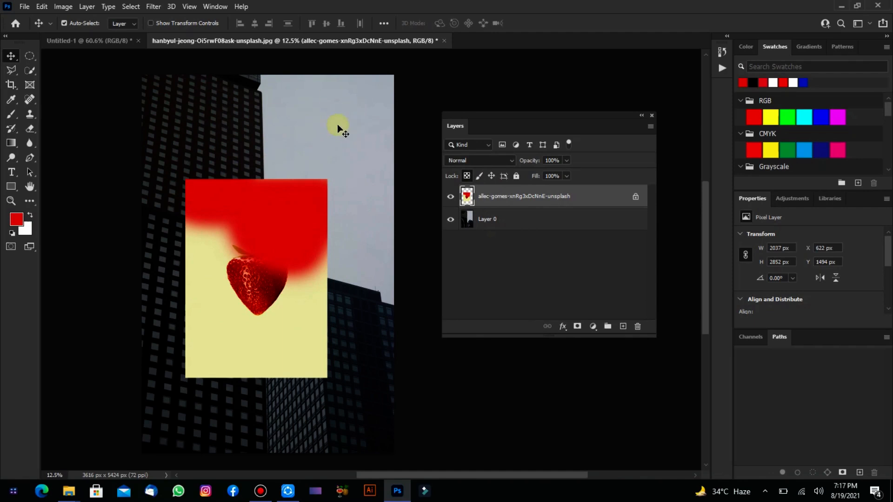
left_click_drag(305, 279, 317, 265)
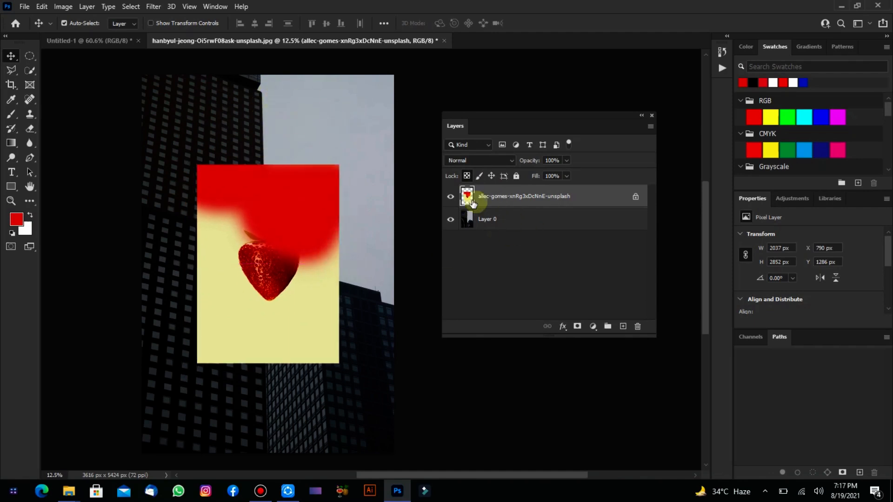
- Lock the position of both the strawberry layer and Layer 0, and try moving them on the canvas
left_click(491, 176)
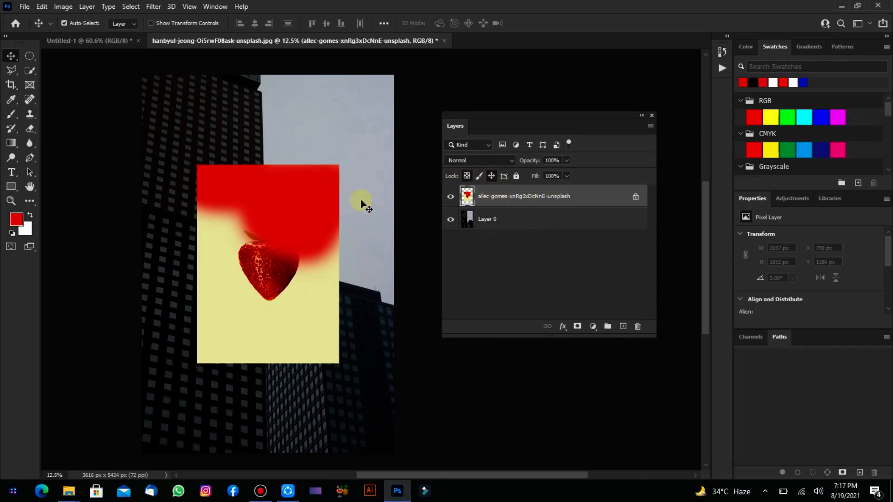
mouse_move(350, 201)
left_mouse_down()
mouse_move(350, 166)
mouse_move(325, 206)
mouse_move(335, 205)
left_mouse_up()
left_click(635, 229)
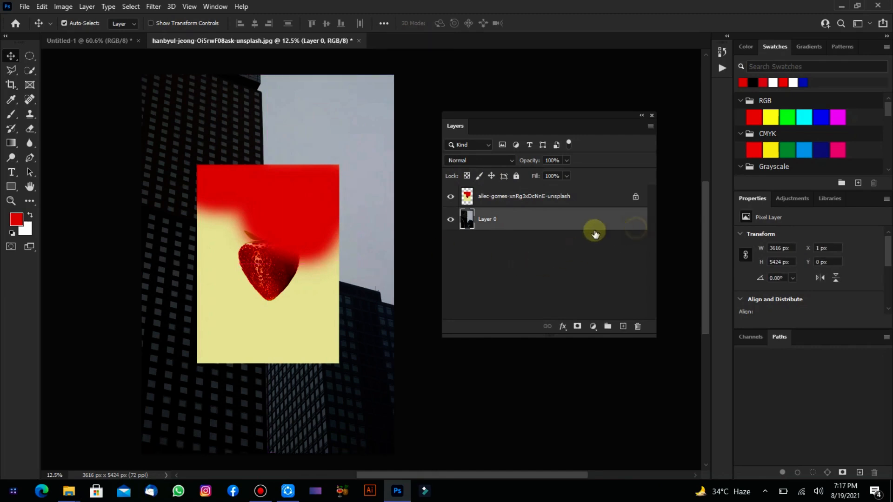
left_click(490, 176)
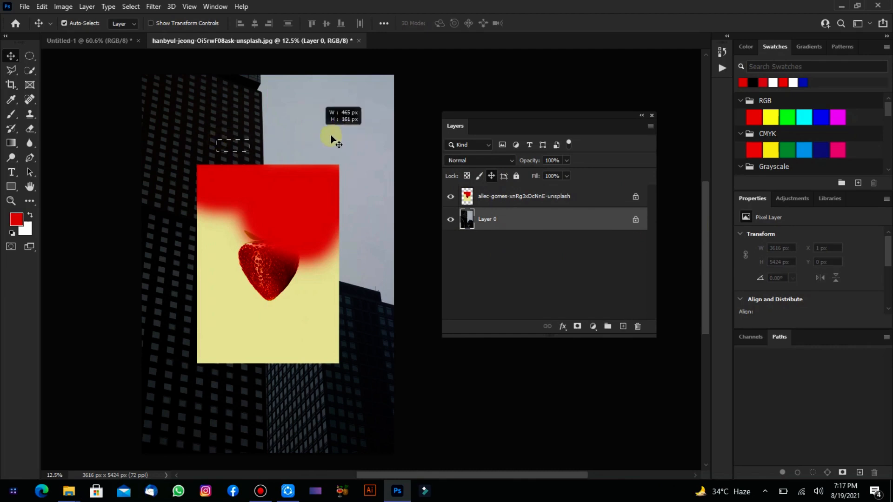
left_click(312, 196)
left_click_drag(280, 205, 332, 267)
left_click_drag(276, 127, 351, 141)
left_click_drag(309, 194, 337, 124)
- Replace the strawberry layer's transparency and position locks with the lock for everything, and try moving the layer
left_click(504, 196)
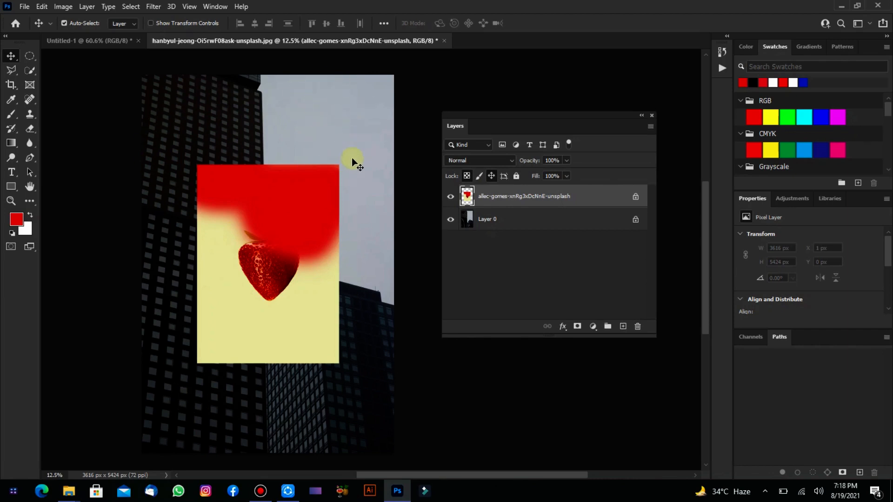
left_click(491, 175)
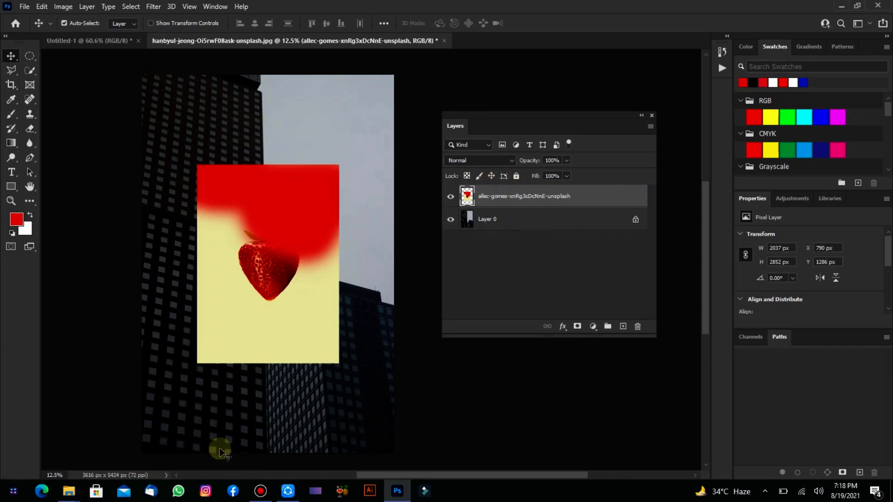
left_click(517, 176)
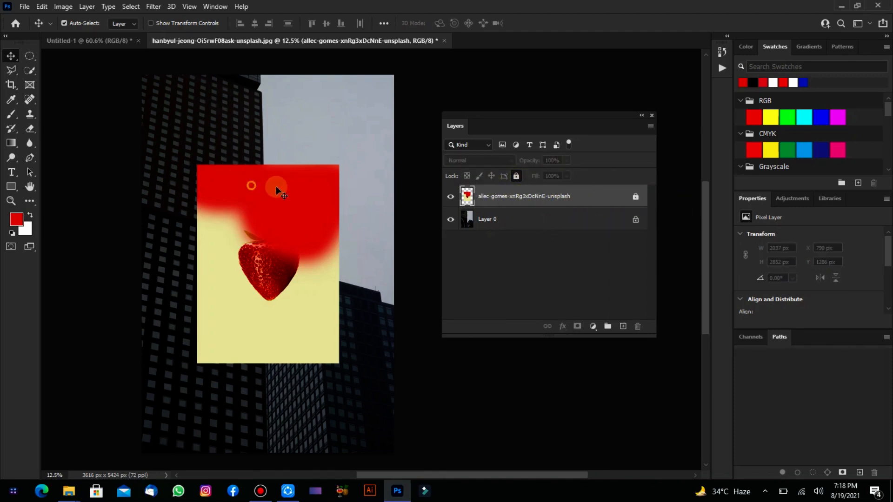
left_click_drag(275, 186, 321, 227)
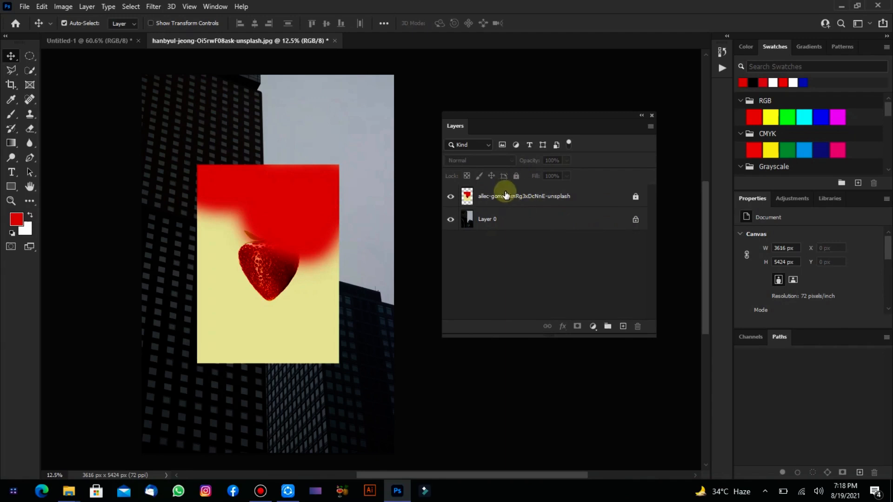
- Remove the locks from the strawberry layer and Layer 0, and select the strawberry layer
left_click(635, 196)
left_click(635, 219)
left_click(516, 197)
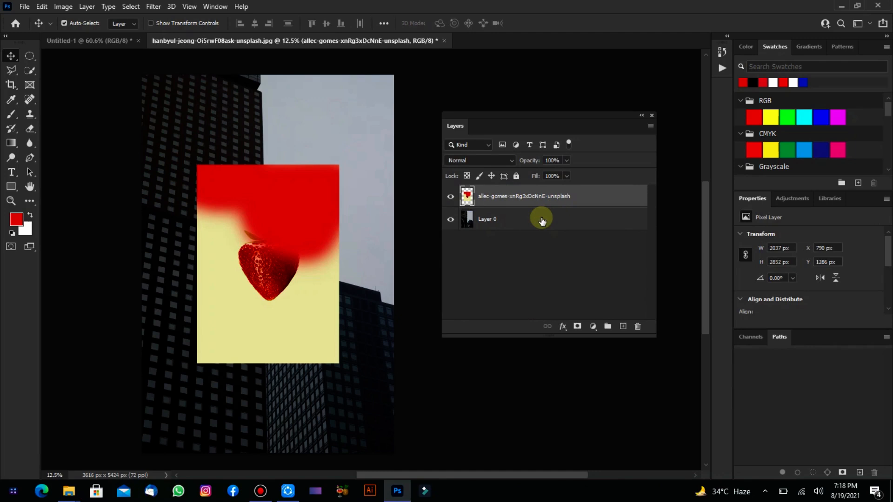
- Try lower opacity and fill values on the strawberry layer, restoring each to 100%
left_click(567, 161)
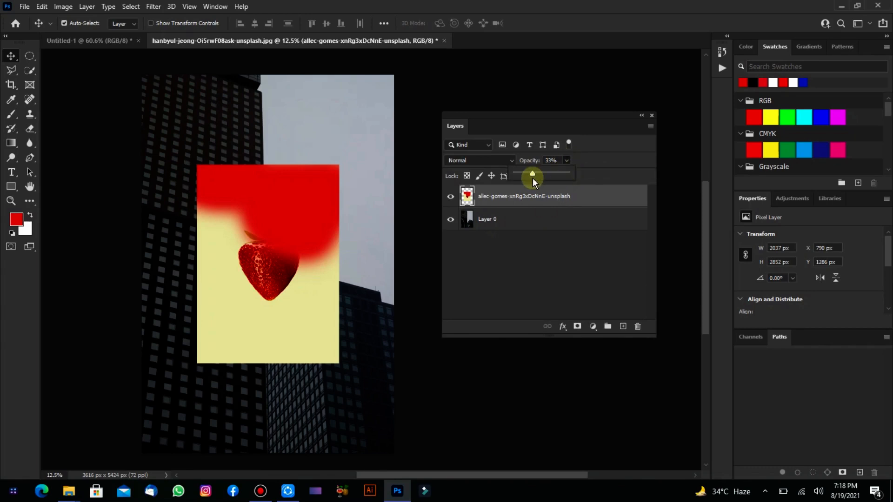
left_click_drag(565, 181, 583, 172)
left_click(567, 177)
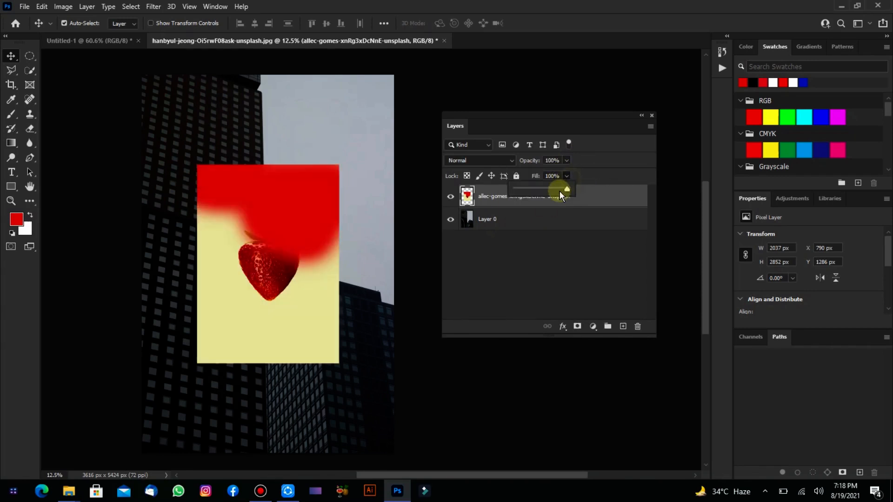
left_click_drag(525, 193, 596, 189)
left_click(587, 175)
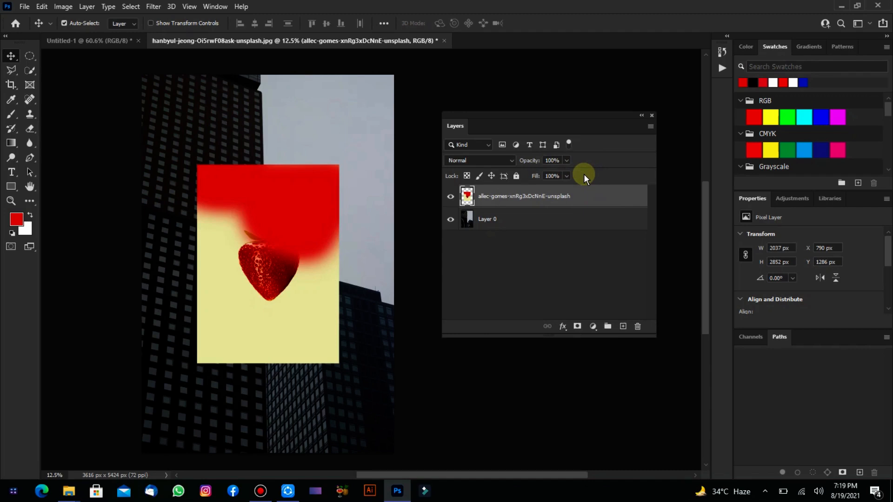
left_click(567, 176)
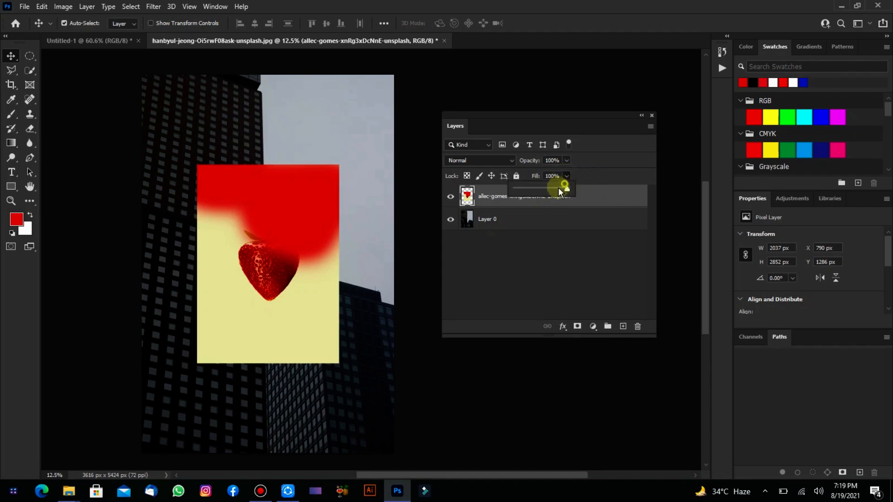
left_click(593, 177)
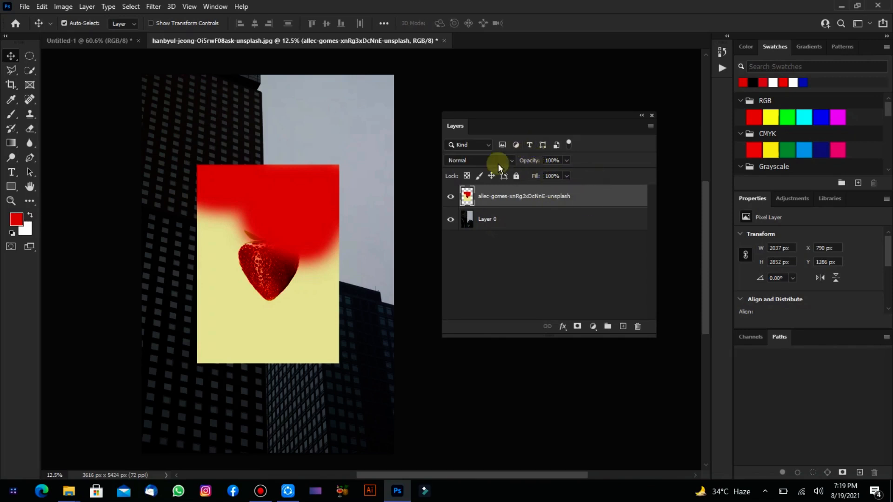
- Look over the available blend modes, and compare the strawberry layer with Layer 0 by selecting each in turn
left_click(473, 159)
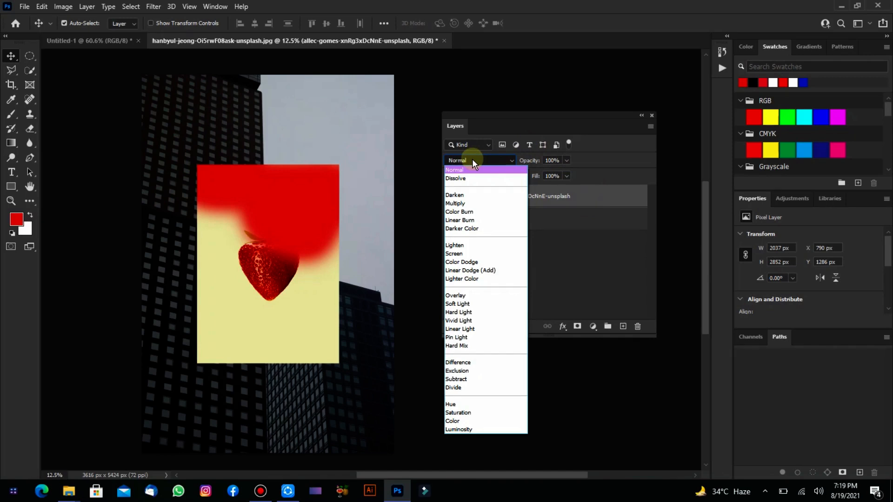
left_click(613, 196)
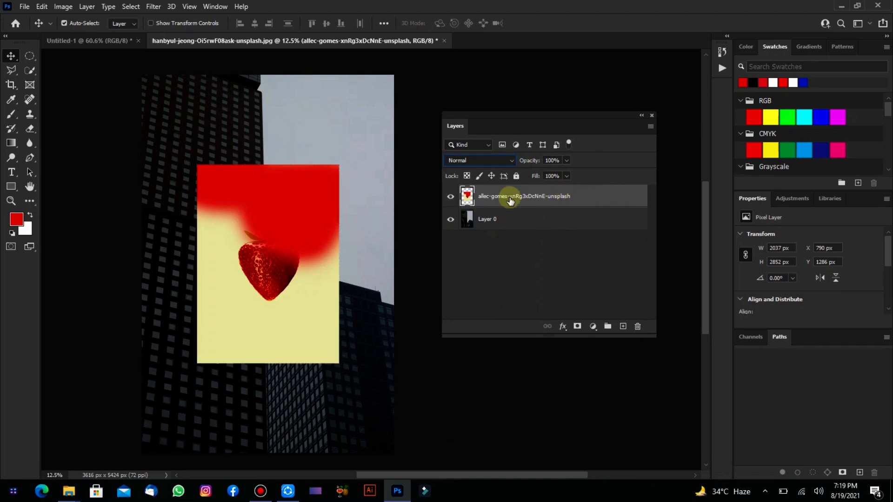
left_click(523, 218)
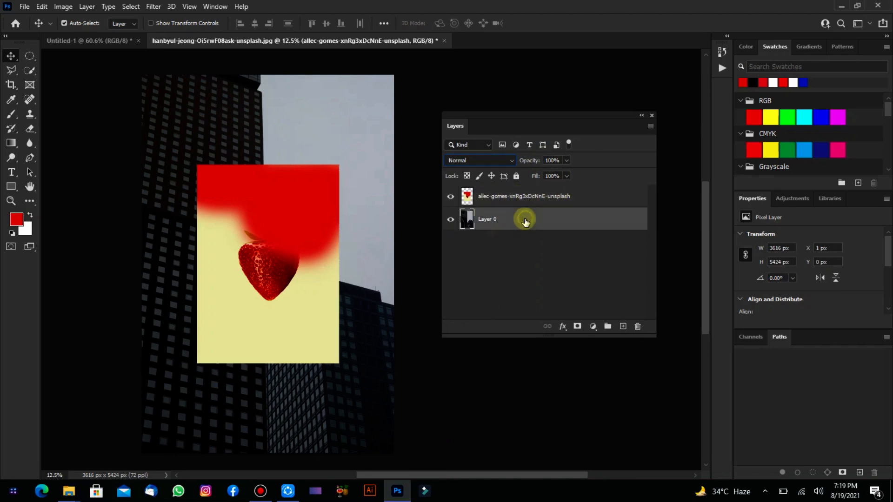
left_click(553, 196)
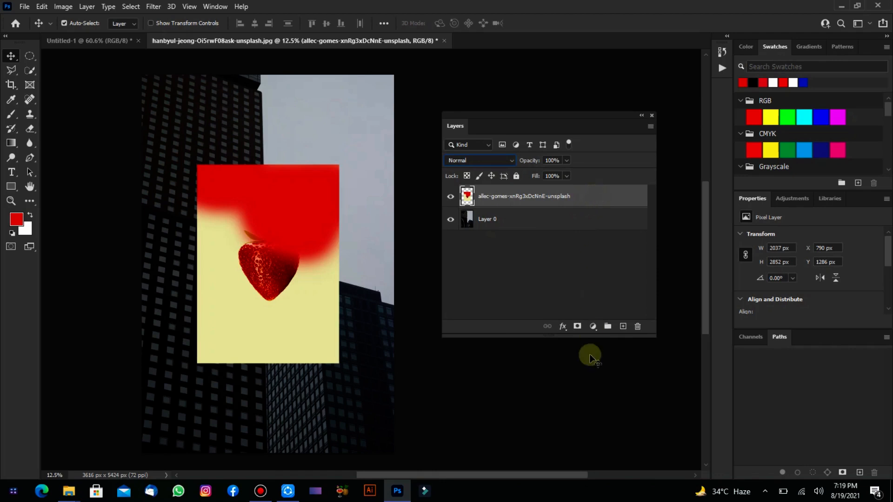
left_click(509, 221)
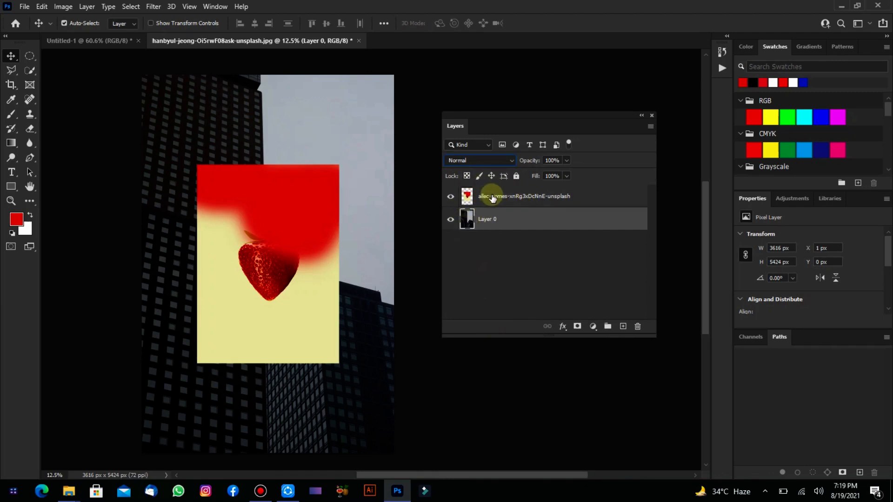
left_click(582, 199)
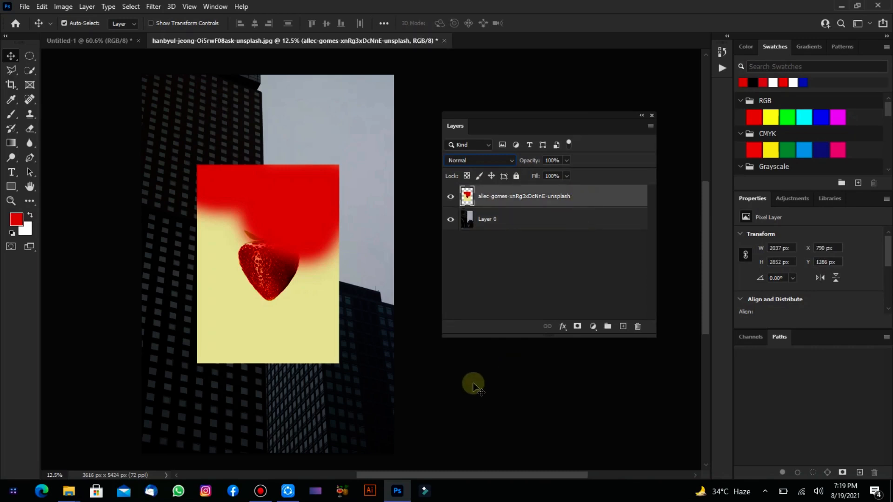
- Try Layer 0 at 57% opacity and restore it to 100%
left_click(527, 220)
left_click(567, 161)
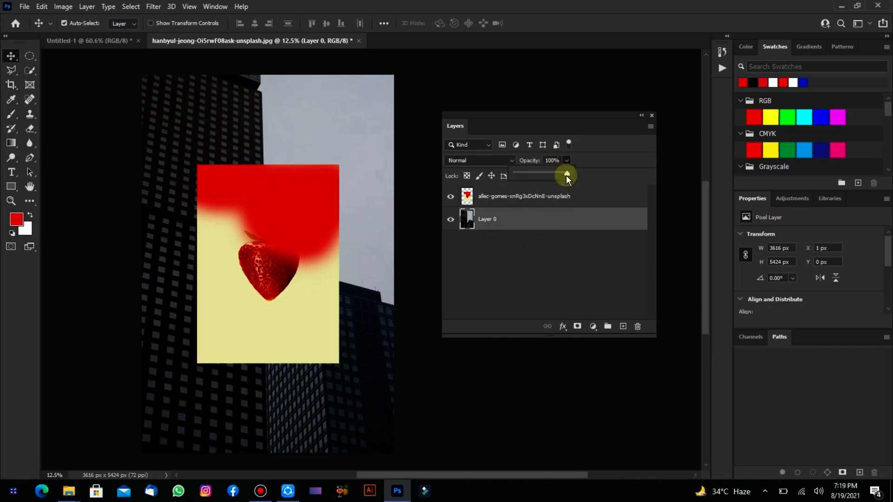
left_click_drag(565, 175, 545, 177)
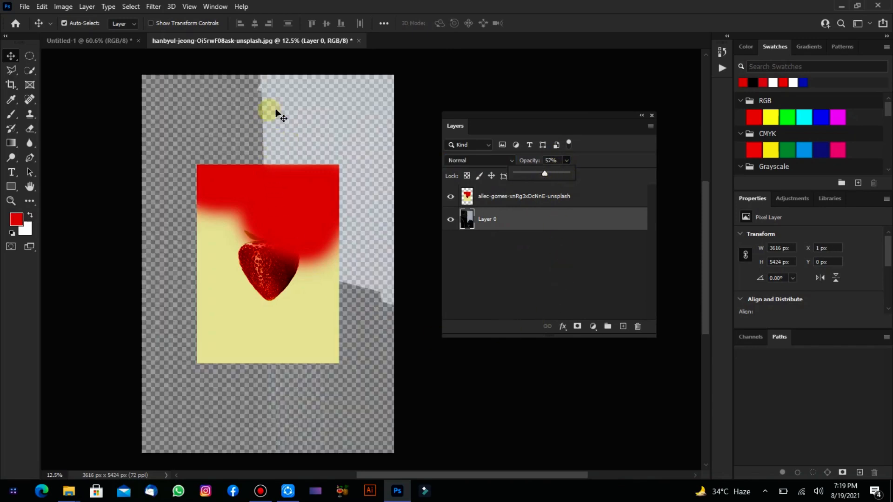
key("Escape")
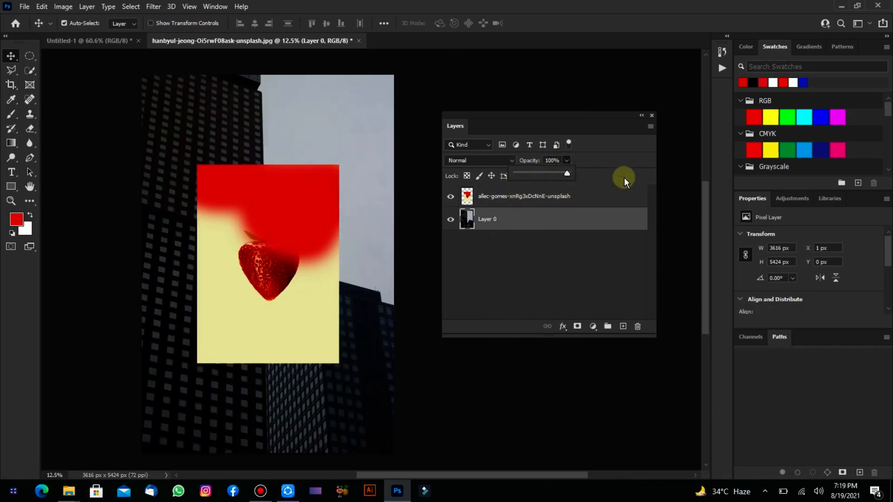
- Try a lower opacity on the strawberry layer, restore it to 100%, and leave all layers deselected
left_click(529, 195)
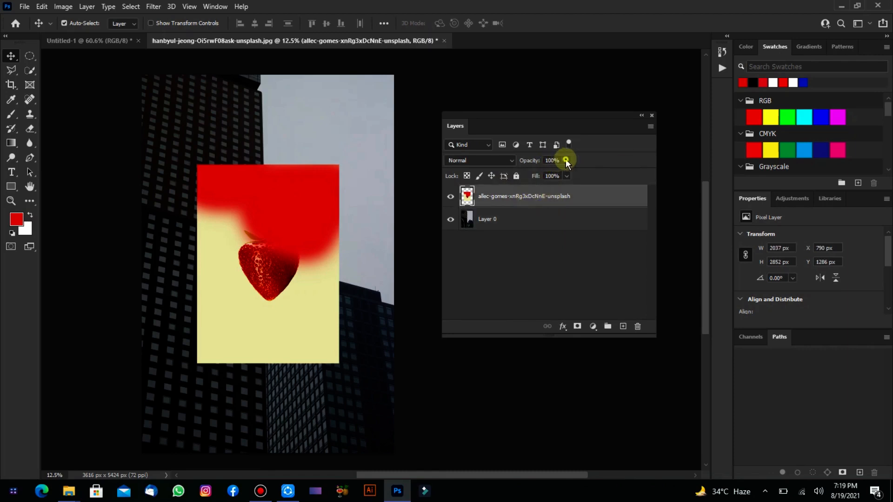
left_click(566, 160)
left_click_drag(545, 180, 599, 270)
left_click(560, 243)
left_click(502, 201)
left_click(598, 278)
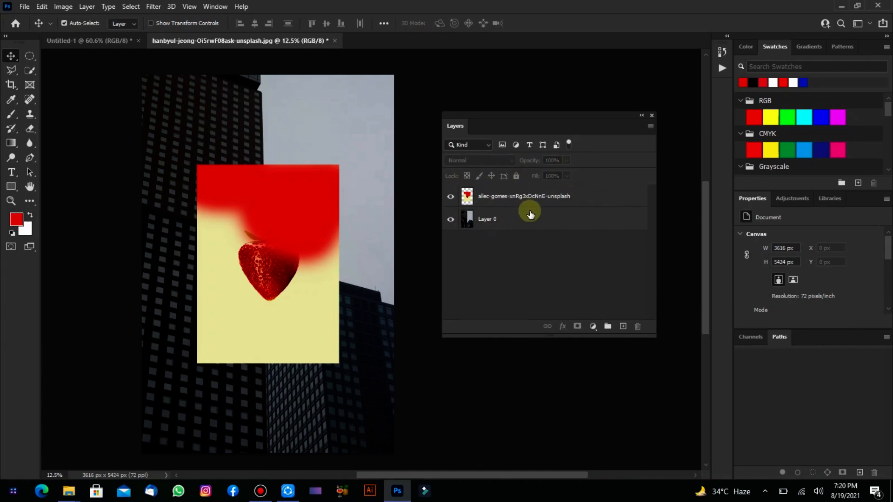
- Filter the layer list by type layers, include pixel layers as well, and clear the filters
left_click(529, 145)
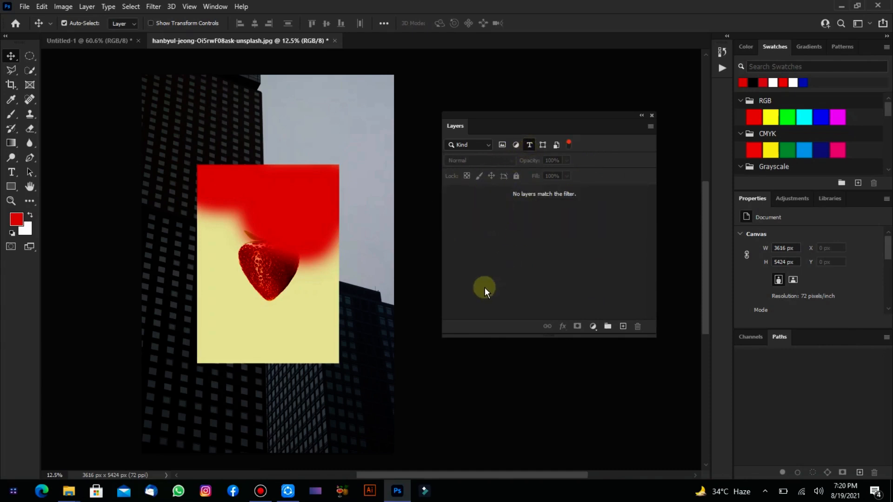
left_click(337, 159)
left_click(435, 184)
left_click(502, 145)
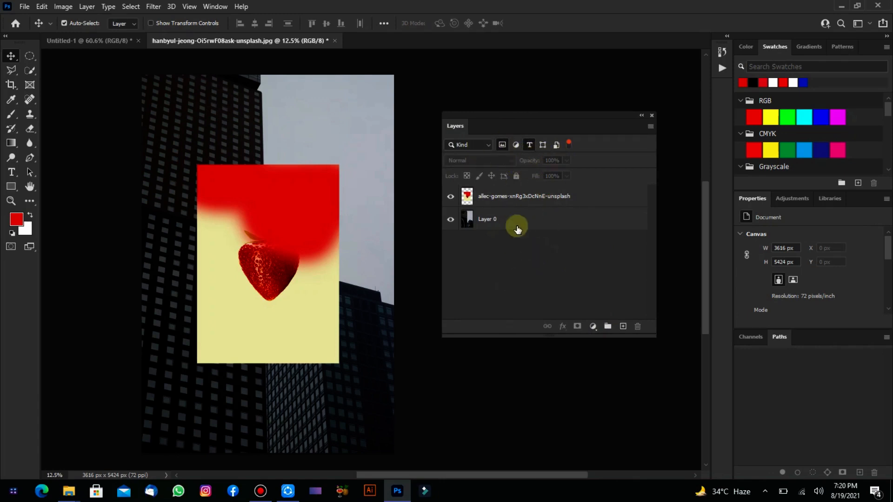
left_click(503, 145)
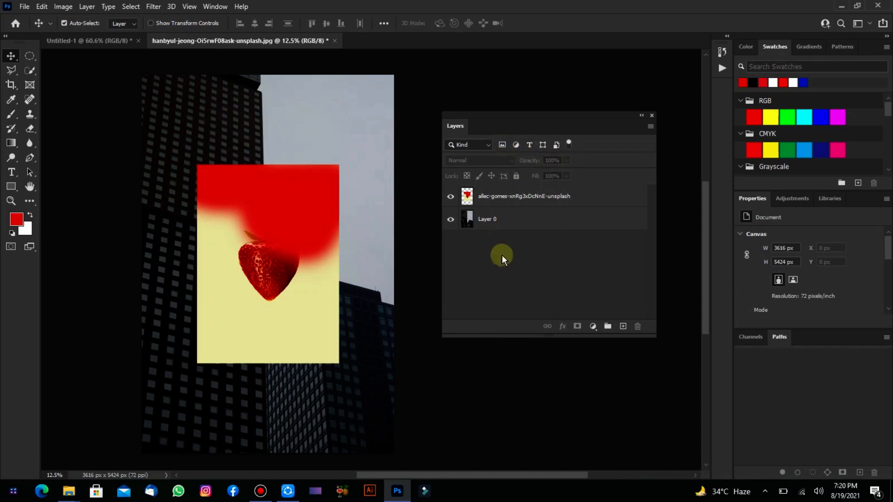
- Test the pixel, type and adjustment layer filters on the layer list, turning each one off again
left_click(502, 144)
left_click(528, 145)
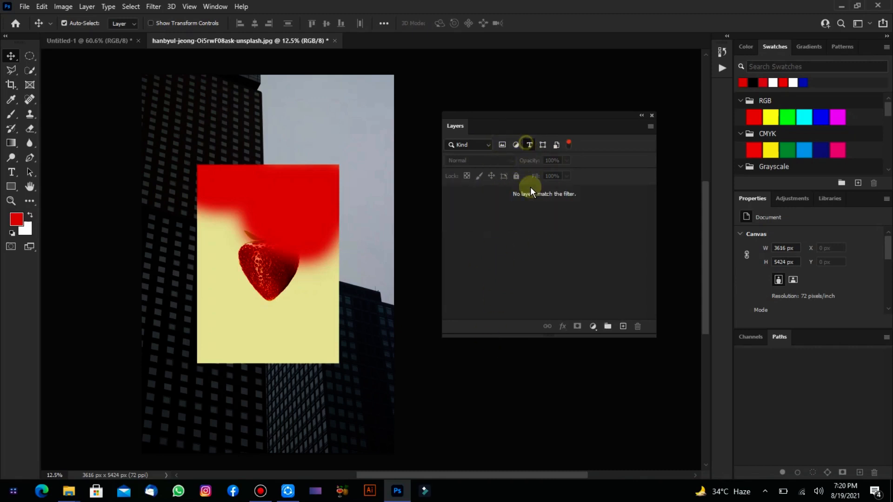
left_click(528, 146)
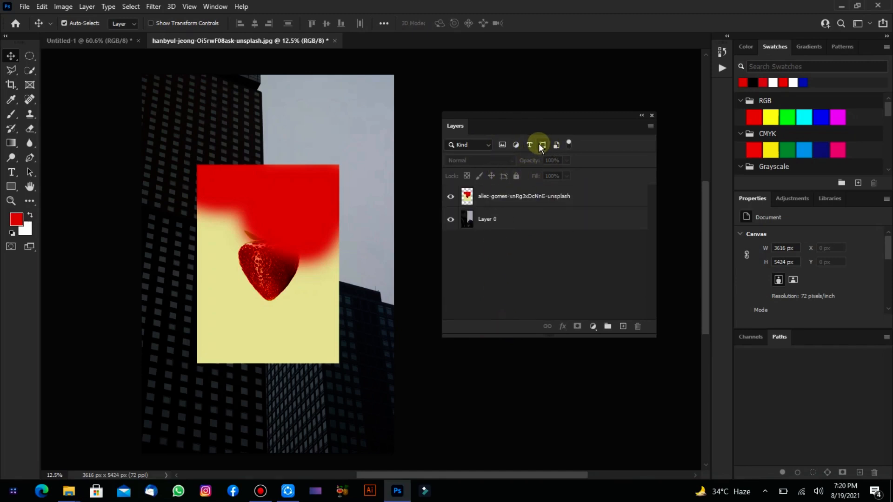
left_click(515, 145)
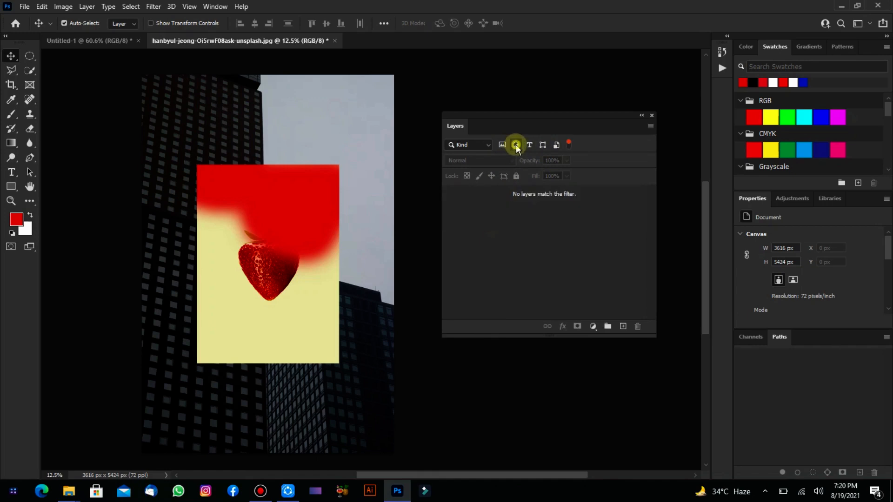
left_click(514, 146)
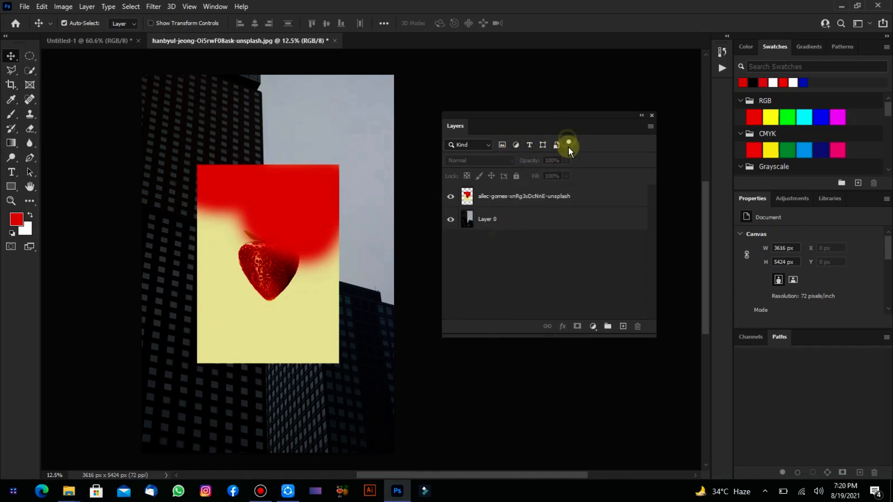
- Toggle layer filtering on and off, and view the available filter criteria while keeping Kind
left_click(569, 145)
left_click(569, 145)
left_click(568, 145)
left_click(568, 145)
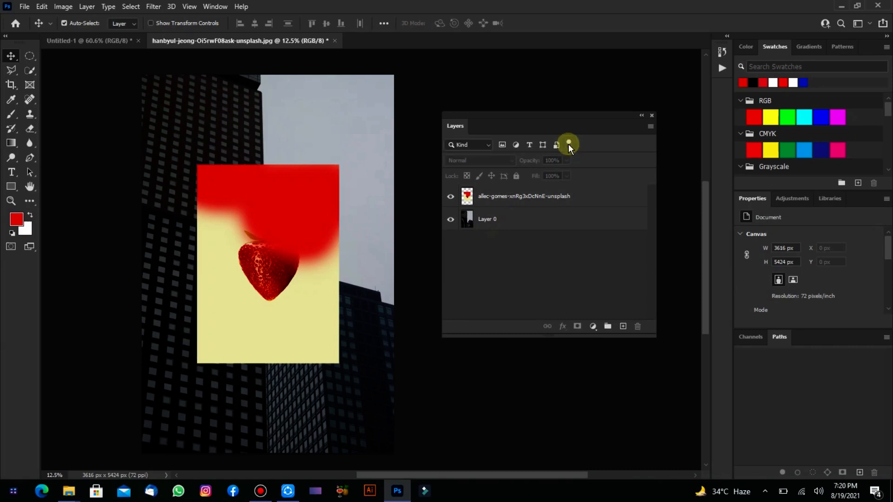
left_click(470, 146)
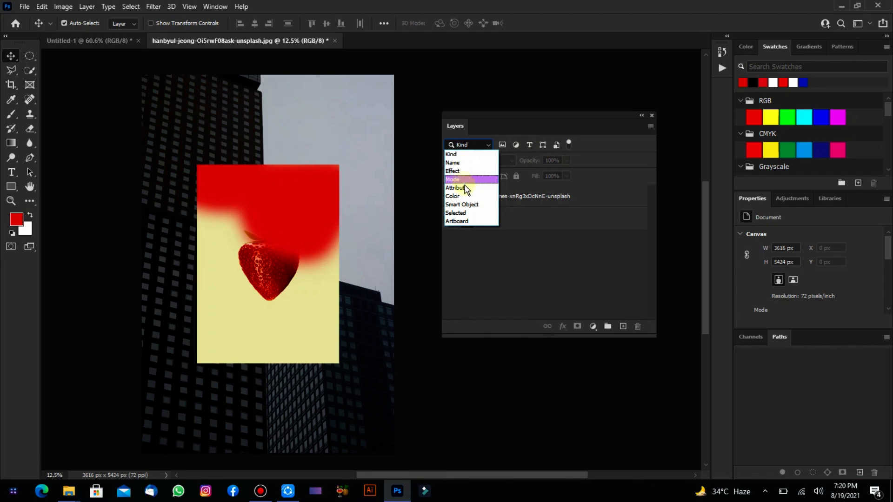
left_click(500, 241)
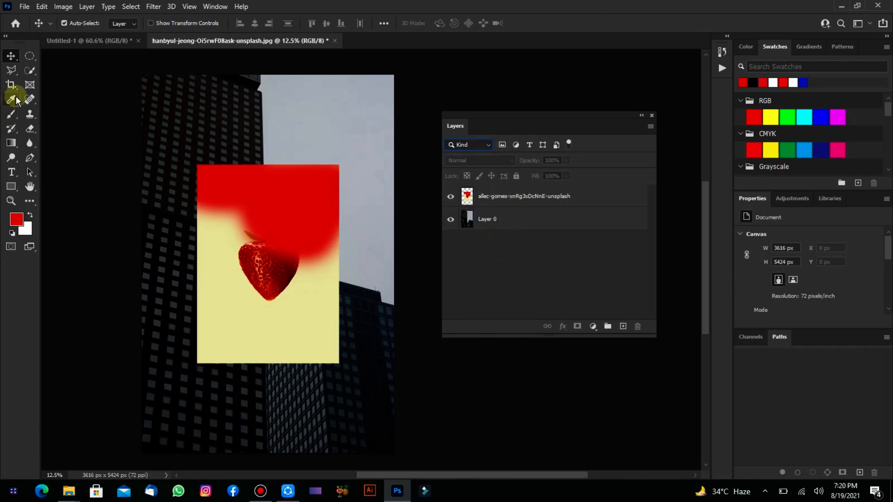
- Add an empty text layer over the sky, delete it, and return to the Move tool
left_click(11, 172)
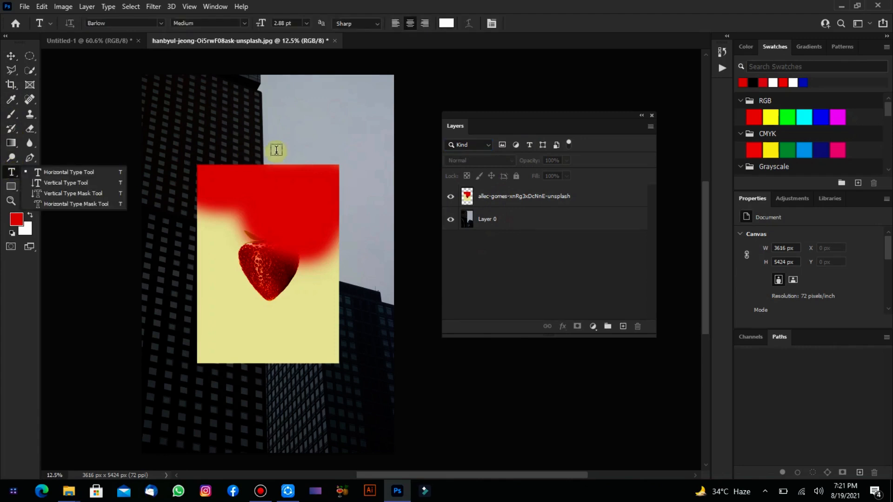
left_click(305, 131)
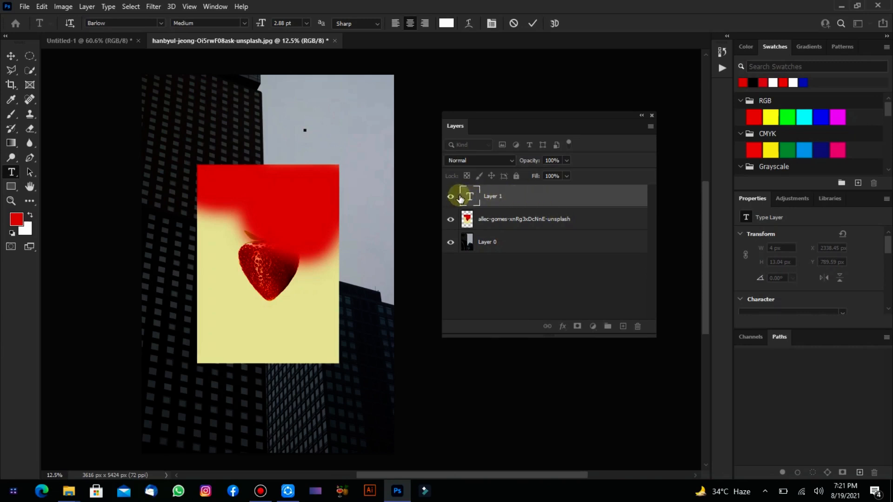
left_click_drag(528, 196, 638, 326)
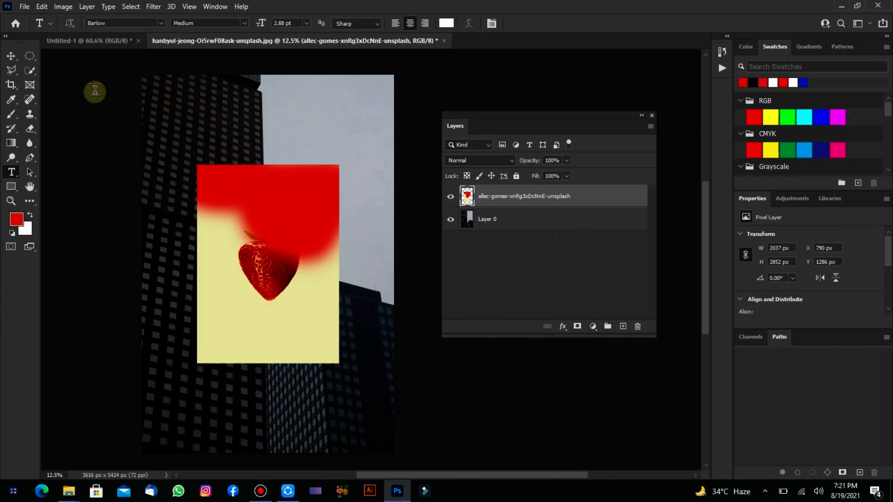
left_click(11, 56)
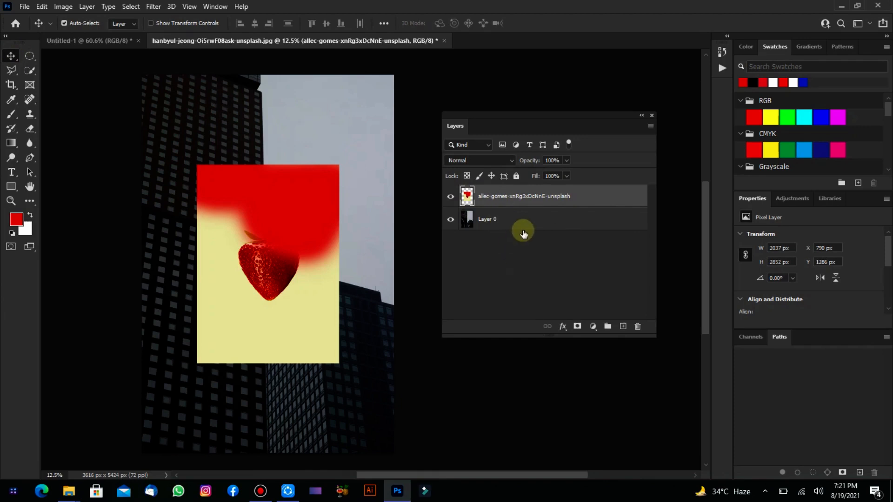
- Set the strawberry layer's blend mode to Dissolve and examine the image's right edge up close
left_click(501, 158)
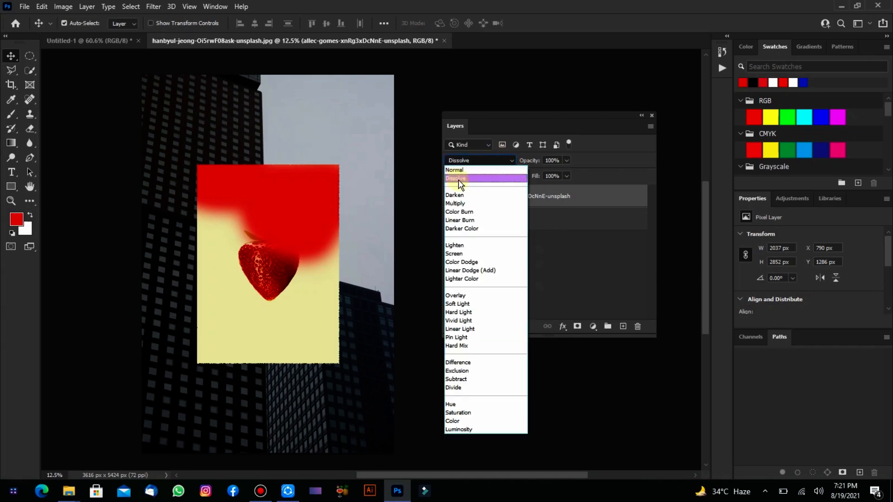
left_click(458, 180)
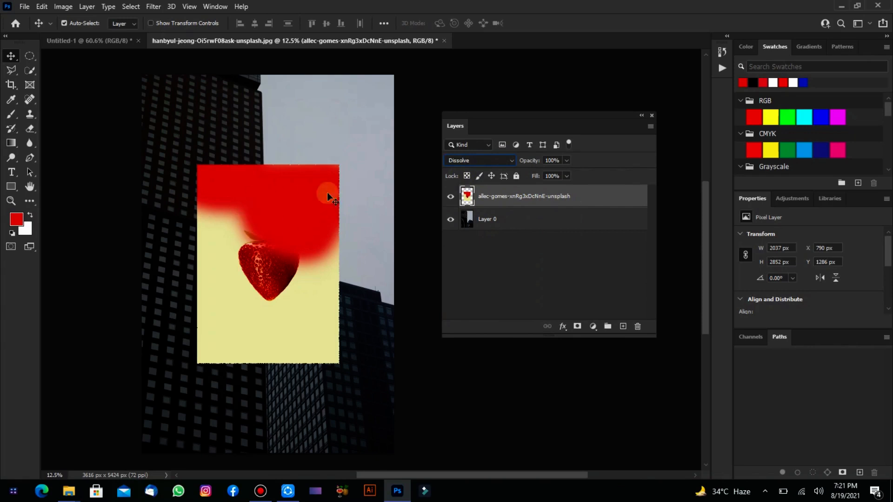
key("ctrl+plus")
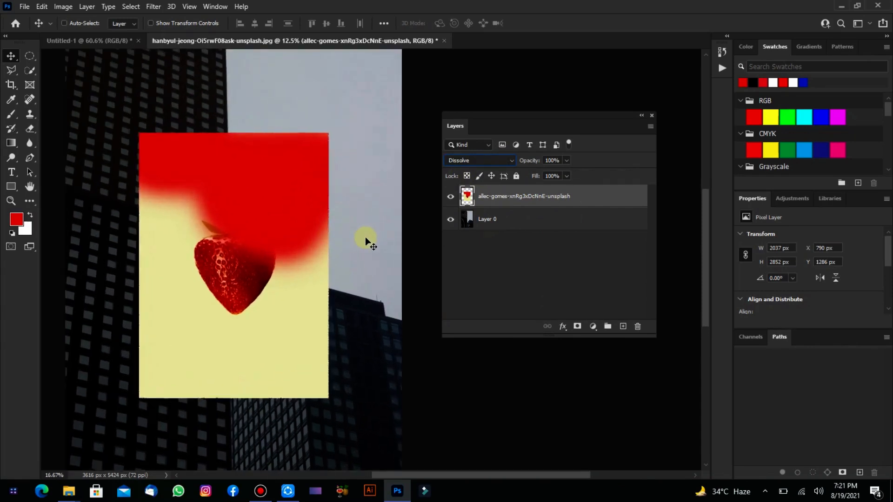
key("ctrl+plus")
key("ctrl+plus")
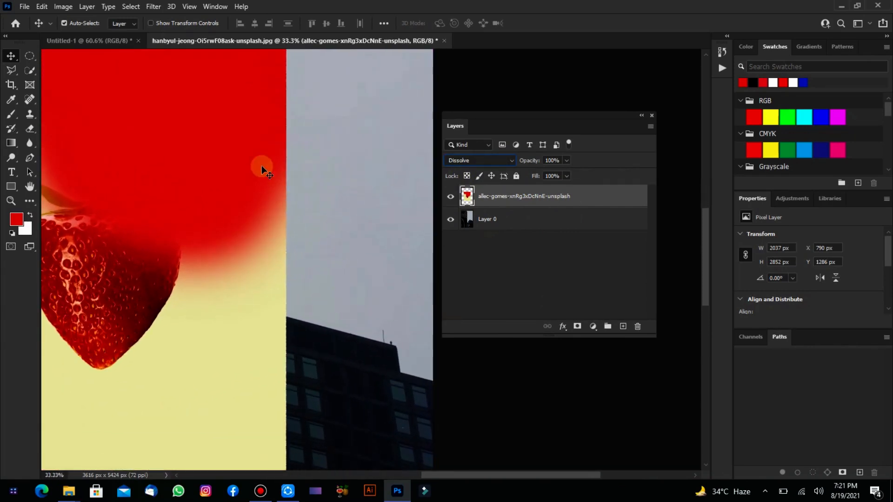
key("ctrl+plus")
key("ctrl+plus")
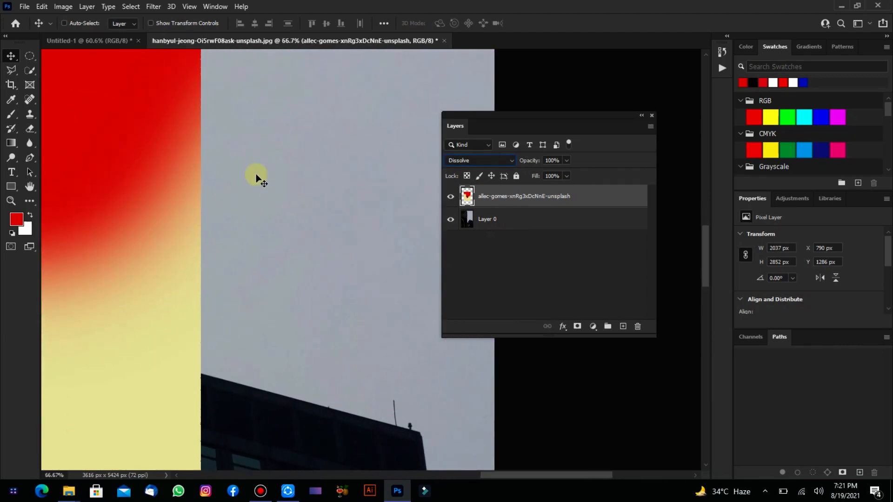
- Examine the strawberry layer's edge in Dissolve mode while testing its opacity slider, leaving opacity at 100%
left_click_drag(173, 174, 354, 238)
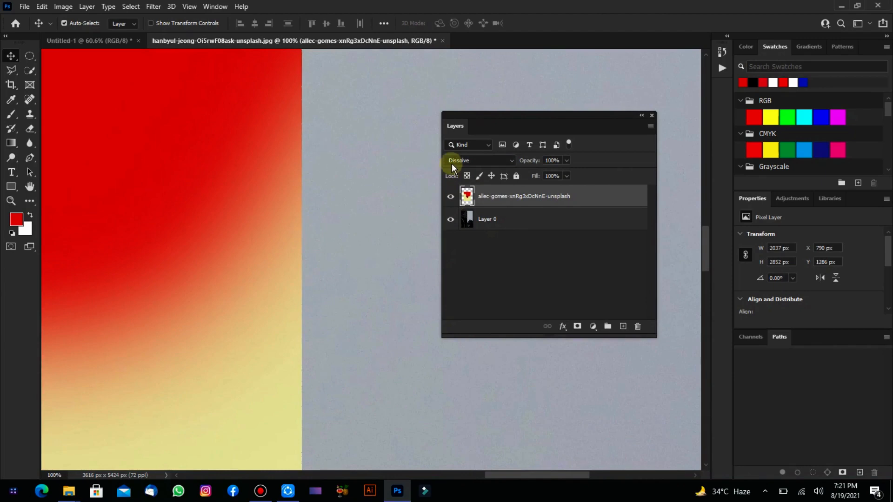
left_click(566, 161)
left_click_drag(543, 175, 556, 176)
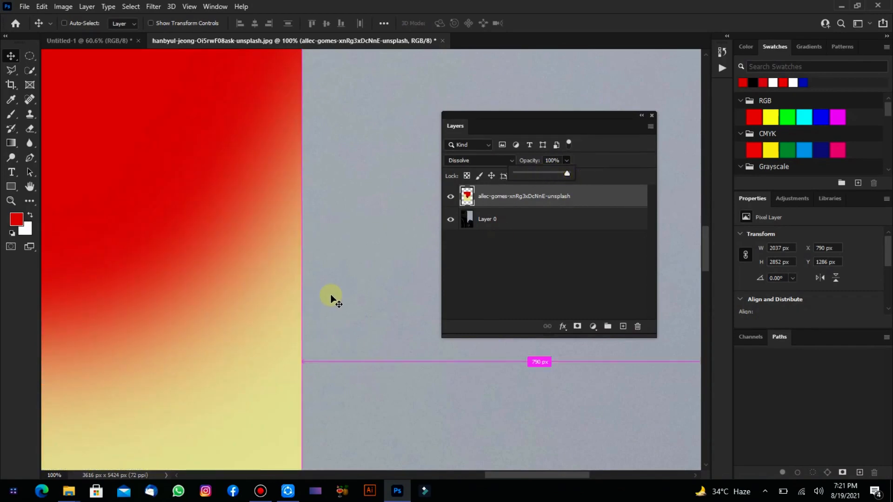
key("ctrl+minus")
key("ctrl+minus")
key("ctrl+minus")
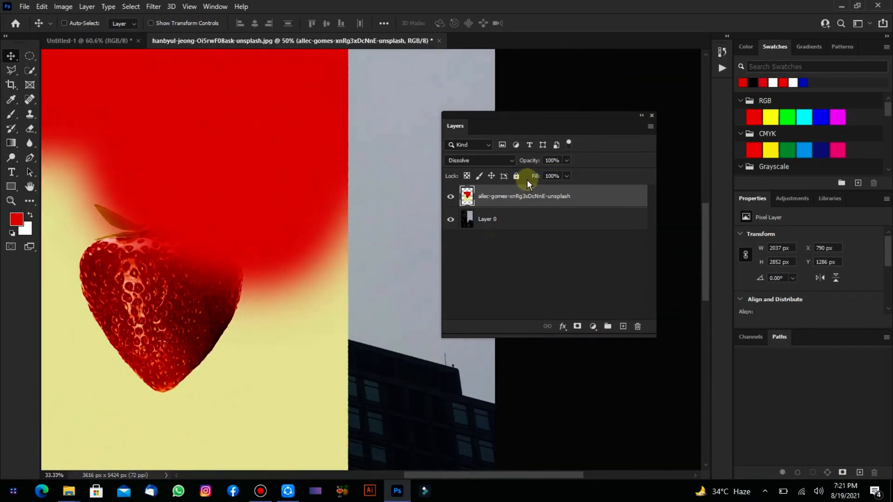
left_click(565, 161)
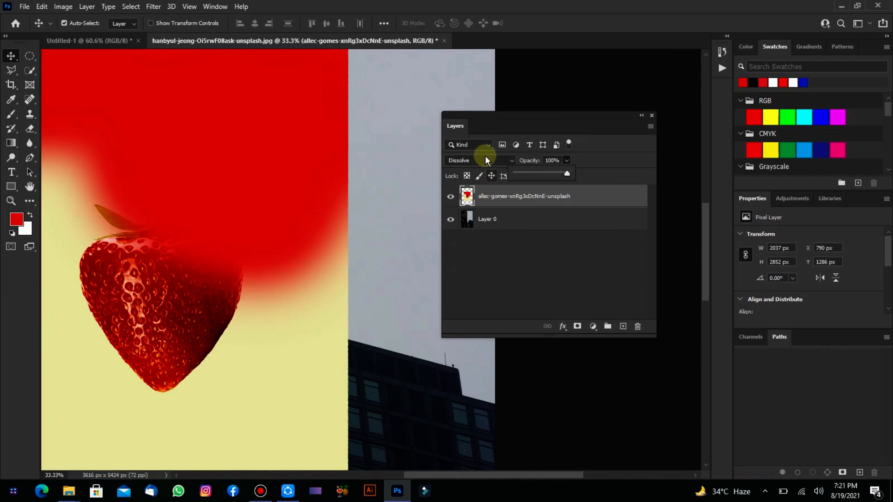
left_click(484, 161)
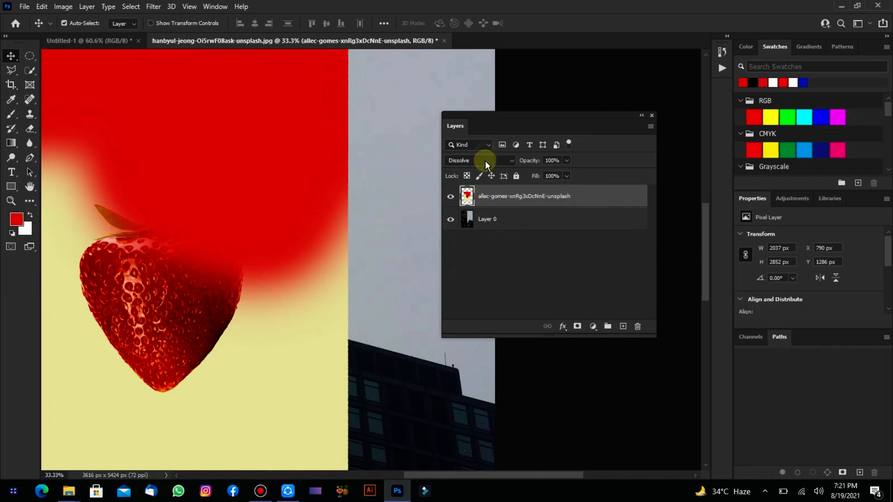
- Compare the strawberry layer over the skyscrapers in the Darken and Multiply blend modes
left_click(485, 161)
left_click(467, 194)
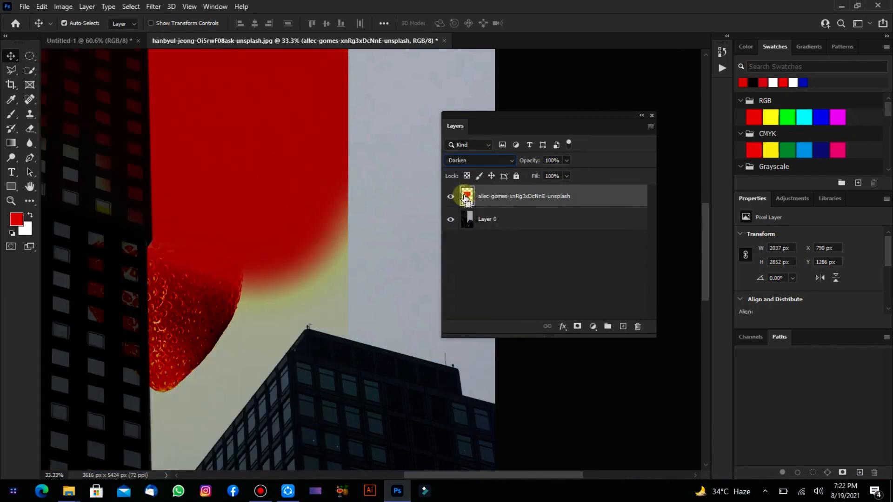
key("ctrl+minus")
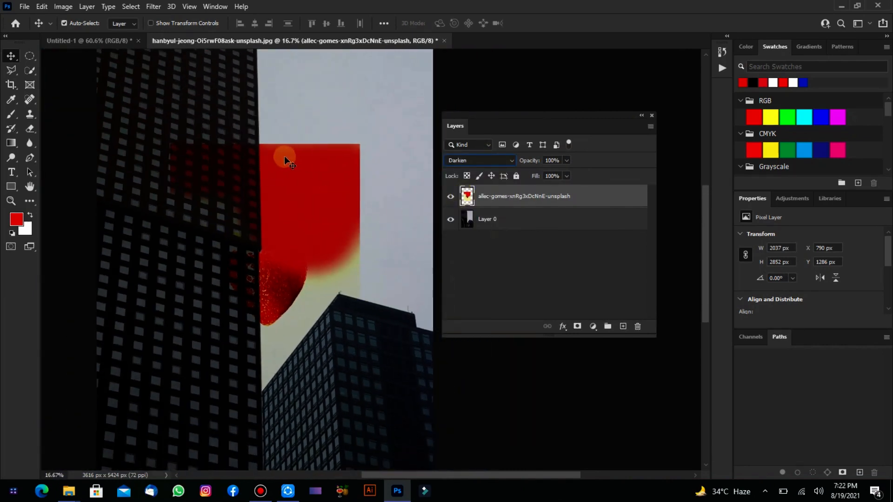
left_click(510, 158)
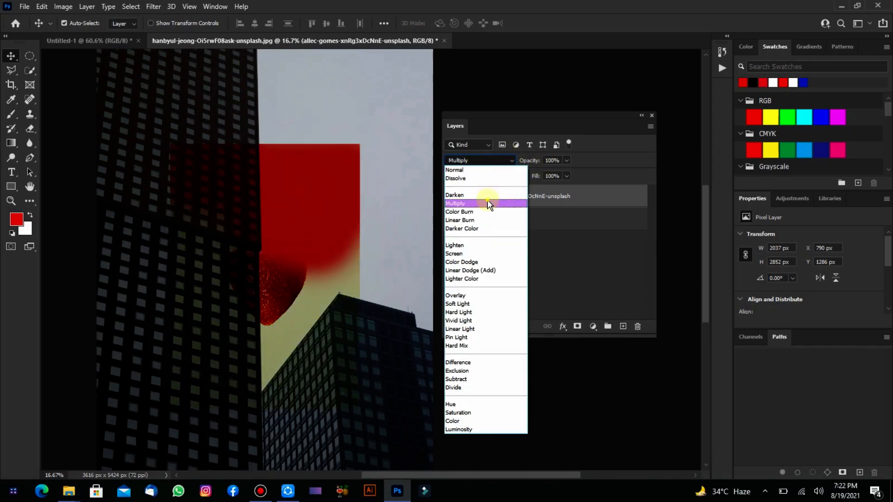
left_click(487, 203)
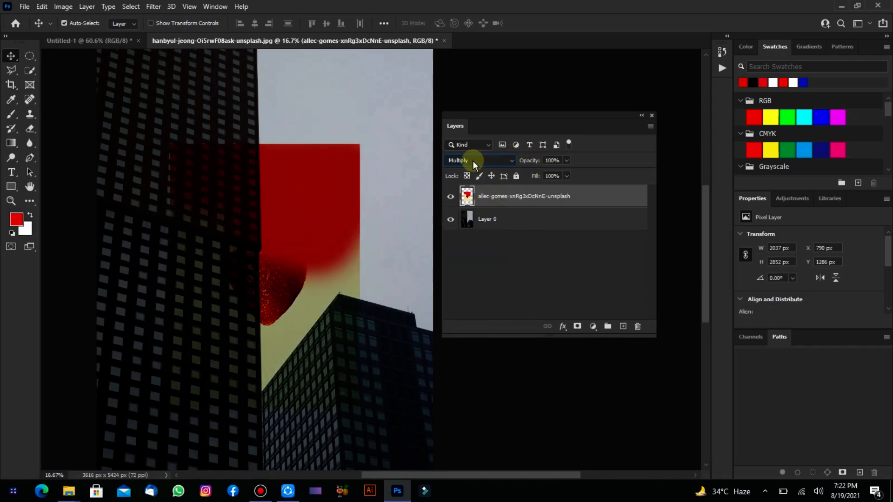
- Cycle the strawberry layer's blend mode through Color Burn, Darker Color, Lighten and Linear Dodge (Add), ending on Soft Light after previewing Overlay
scroll(478, 160, "down", 1)
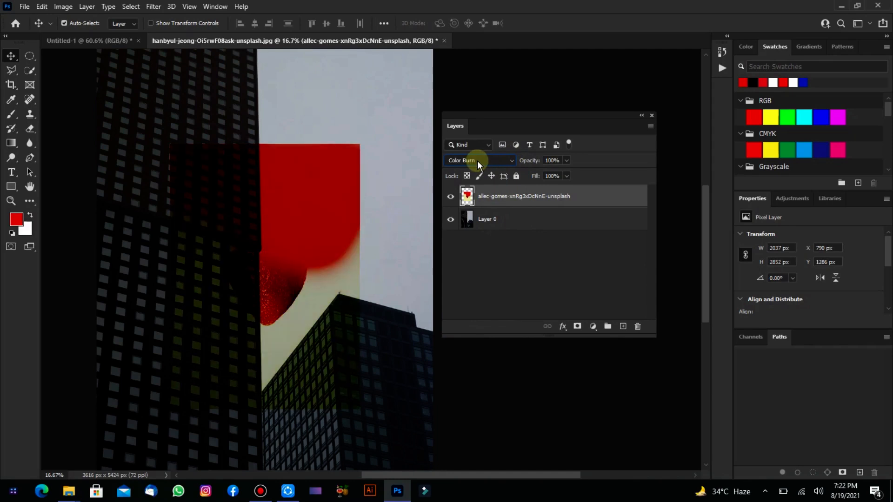
scroll(477, 161, "down", 1)
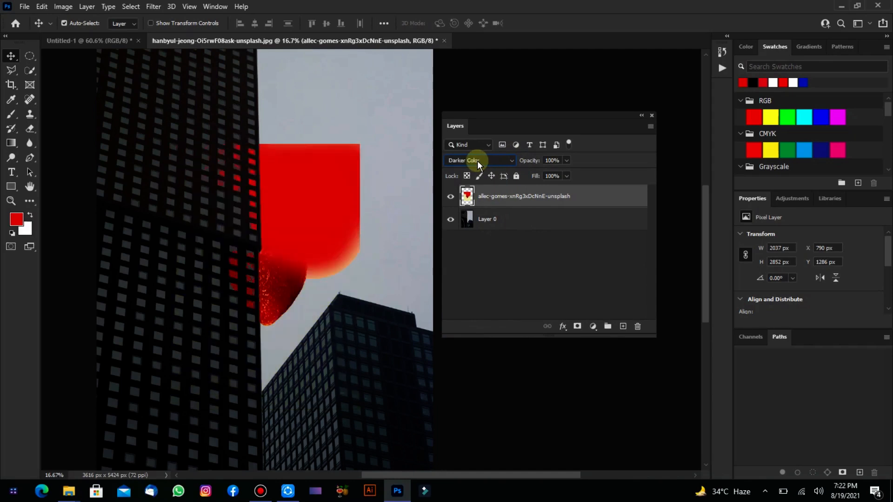
scroll(477, 160, "down", 1)
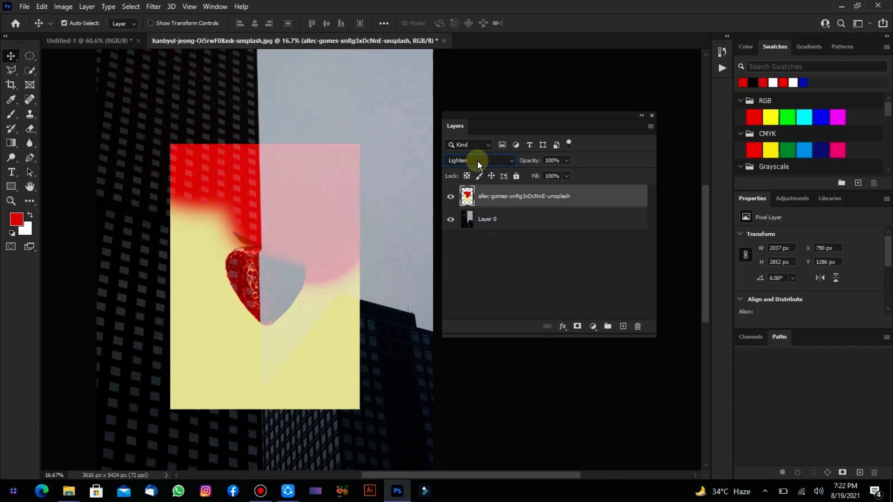
scroll(477, 160, "down", 2)
scroll(477, 161, "down", 1)
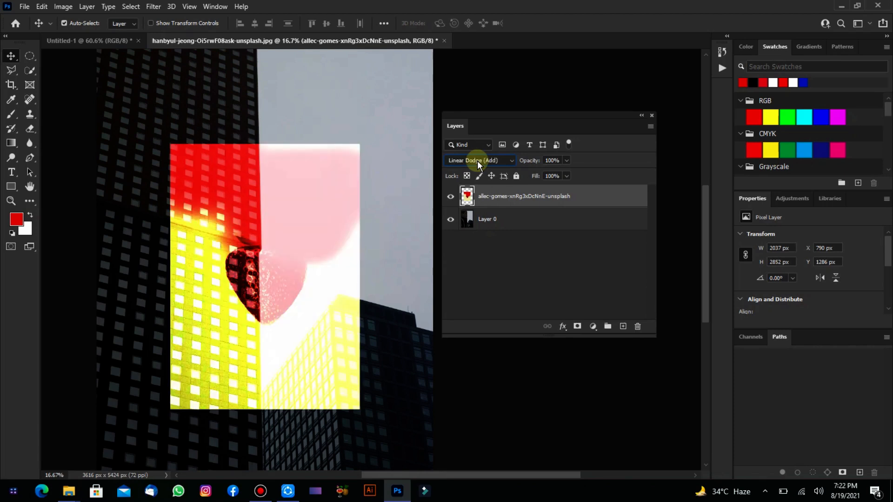
scroll(477, 160, "down", 3)
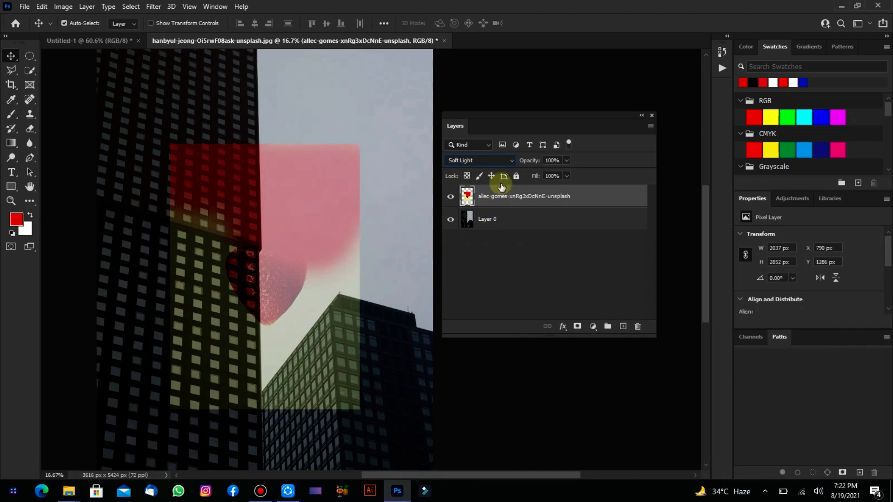
left_click(497, 162)
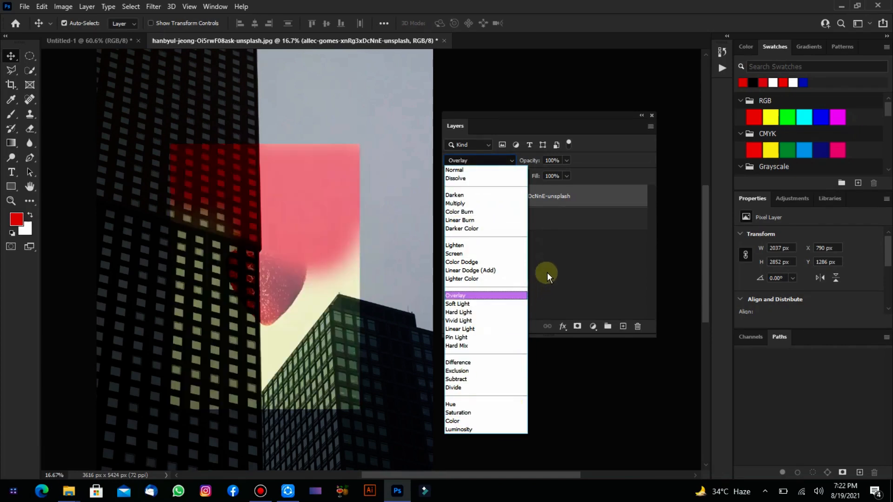
left_click(557, 266)
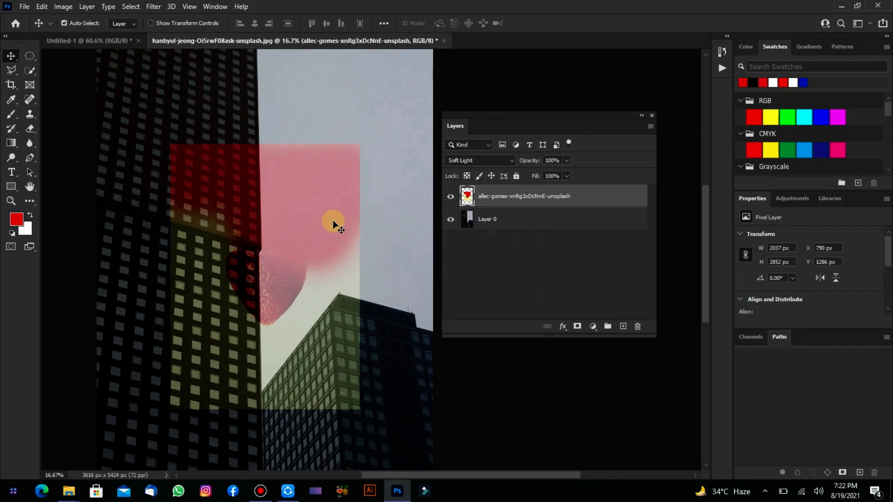
- Delete the strawberry layer so only the skyscraper photo remains
key("ctrl+minus")
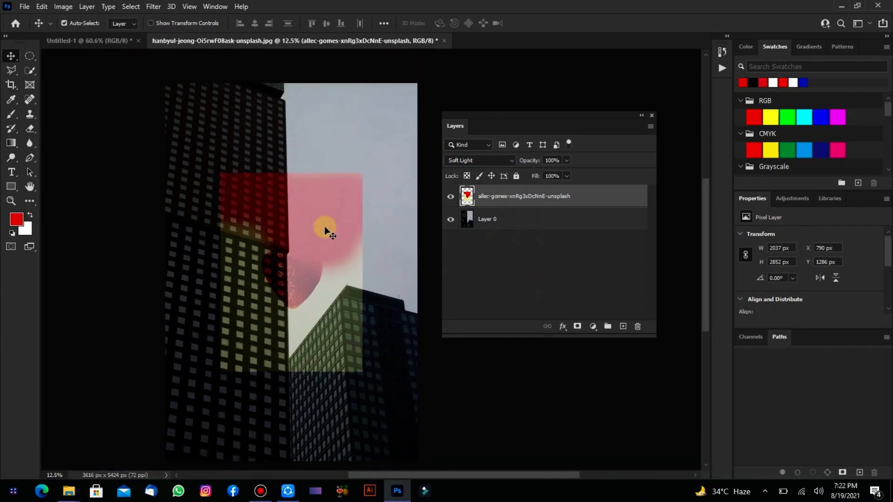
left_click_drag(533, 196, 623, 325)
left_click_drag(514, 194, 638, 325)
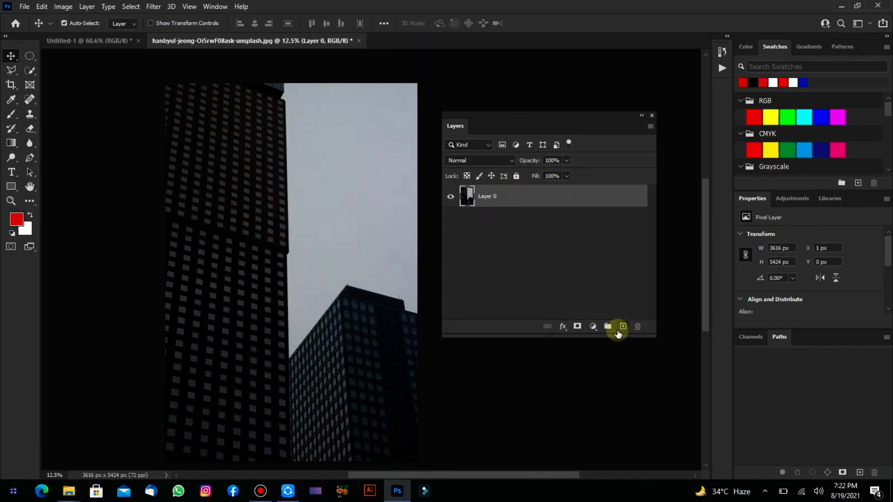
- Add a solid color fill layer in red (e11919) above the photo and set its blend mode to Multiply
left_click(593, 326)
left_click(600, 131)
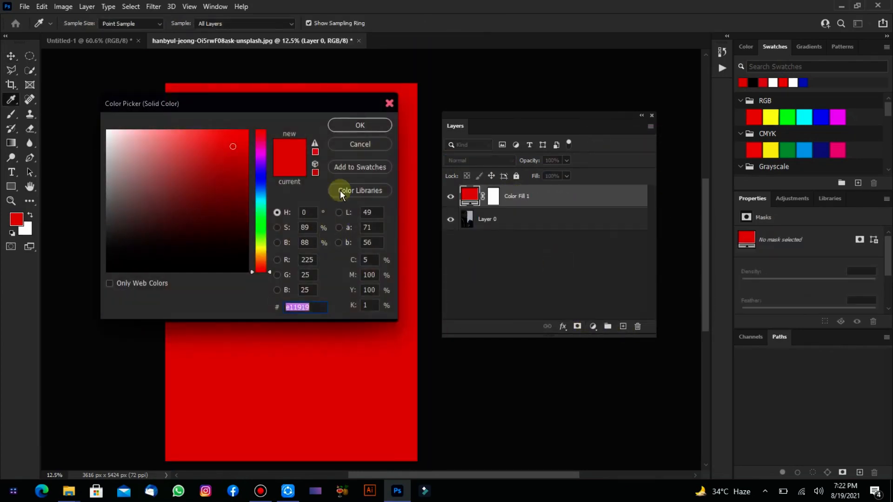
left_click(360, 125)
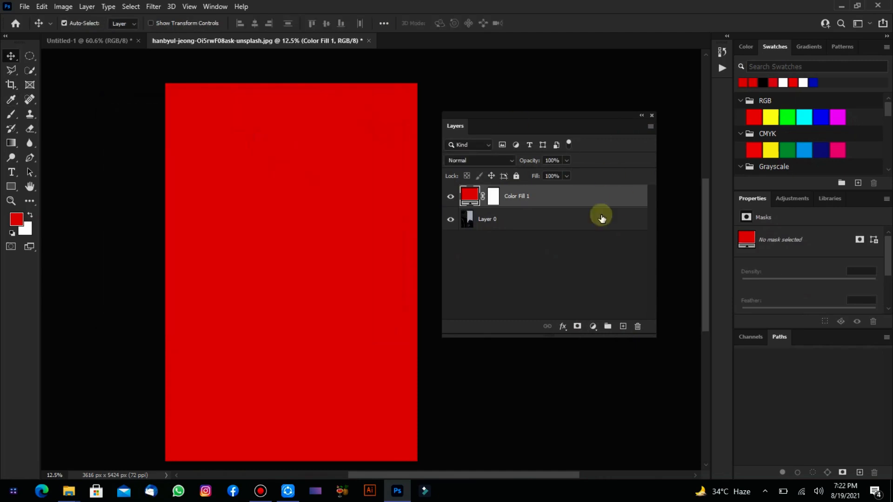
left_click(491, 160)
left_click(482, 200)
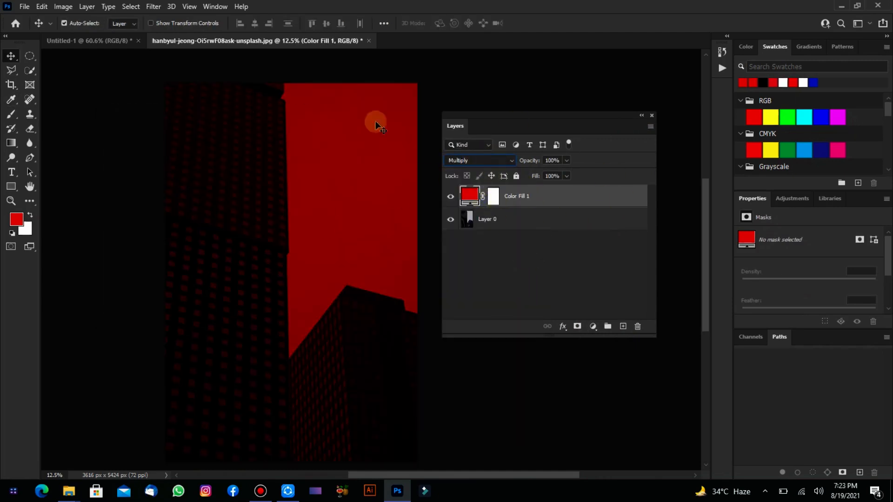
- Lower the color fill layer's opacity to 36% and change its fill color to a dark crimson
left_click(567, 161)
left_click_drag(541, 175, 532, 174)
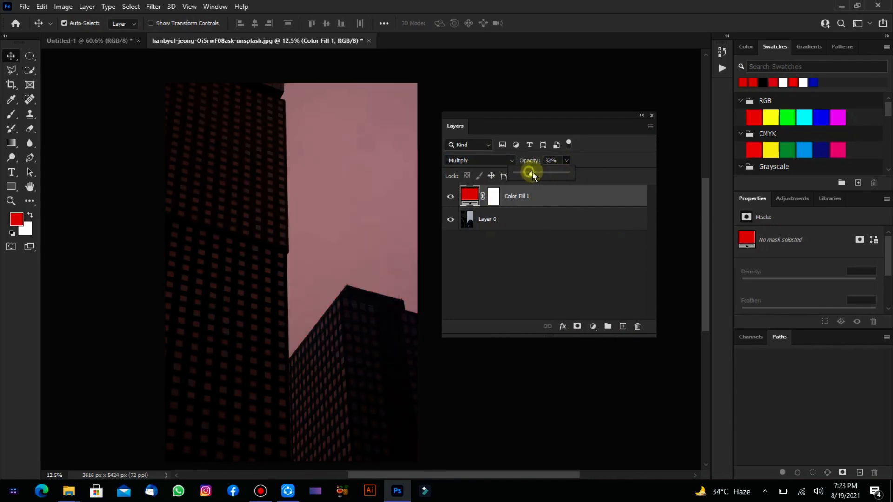
double_click(469, 197)
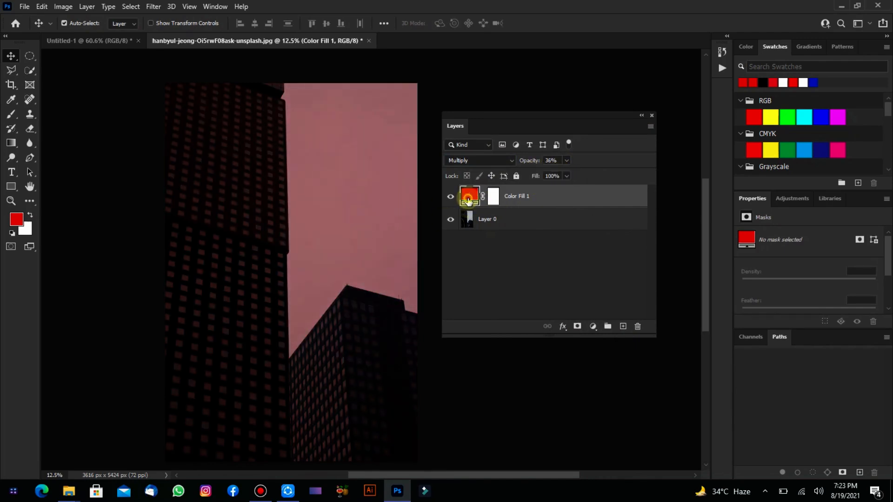
left_click_drag(232, 180, 235, 189)
left_click_drag(260, 145, 261, 138)
left_click(352, 127)
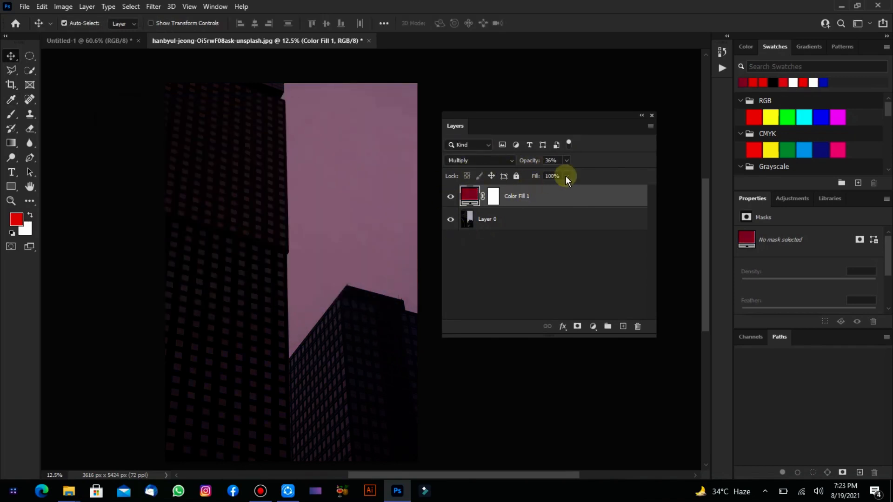
- Raise the color fill layer's opacity to 100% and delete the layer
left_click_drag(567, 173, 634, 175)
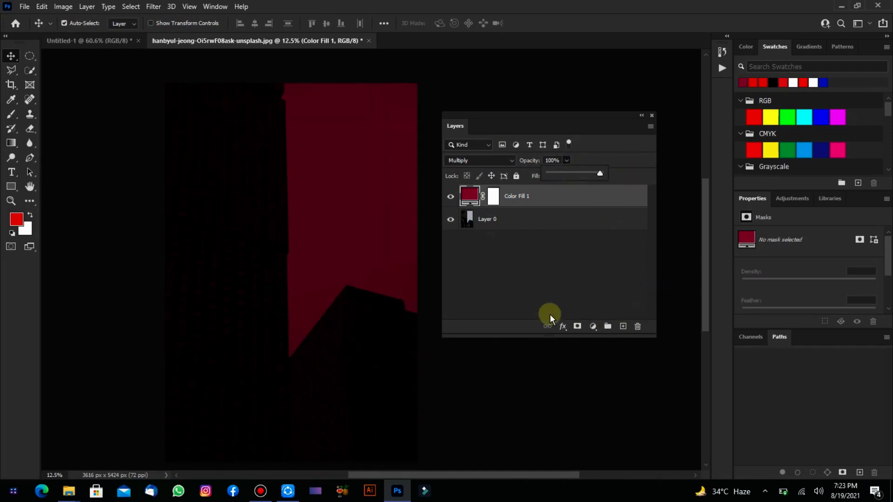
left_click(527, 356)
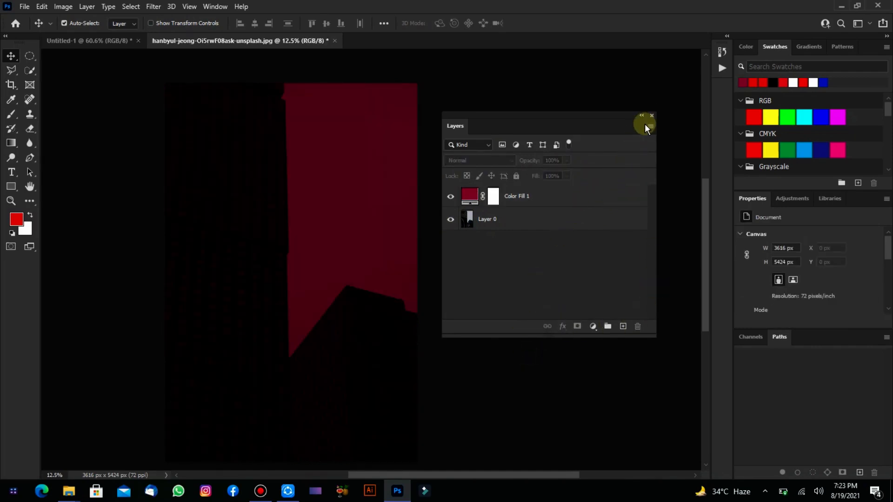
left_click_drag(551, 196, 638, 326)
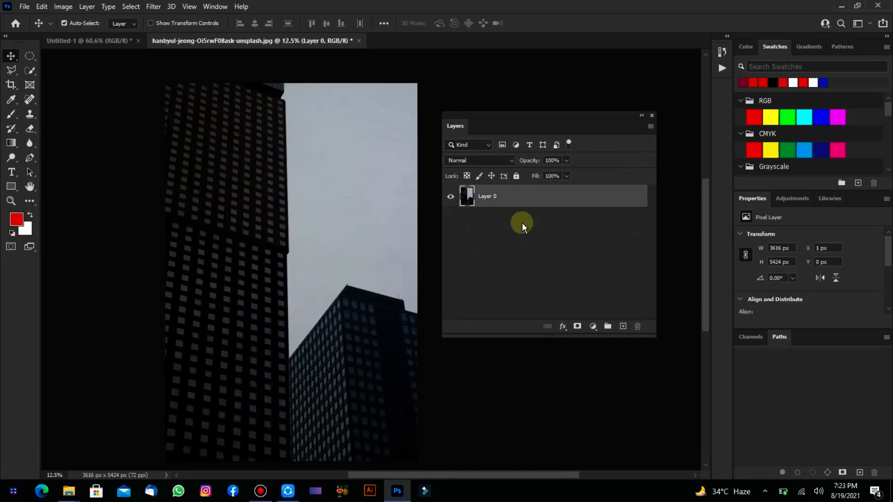
- View Layer 0's name field and available layer commands, and toggle its visibility off and on
double_click(487, 197)
key("Return")
right_click(561, 197)
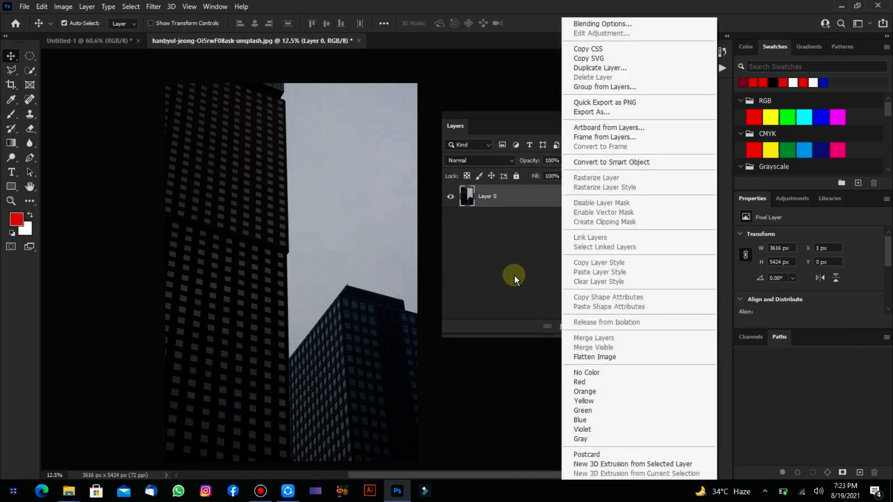
left_click(514, 275)
left_click(450, 196)
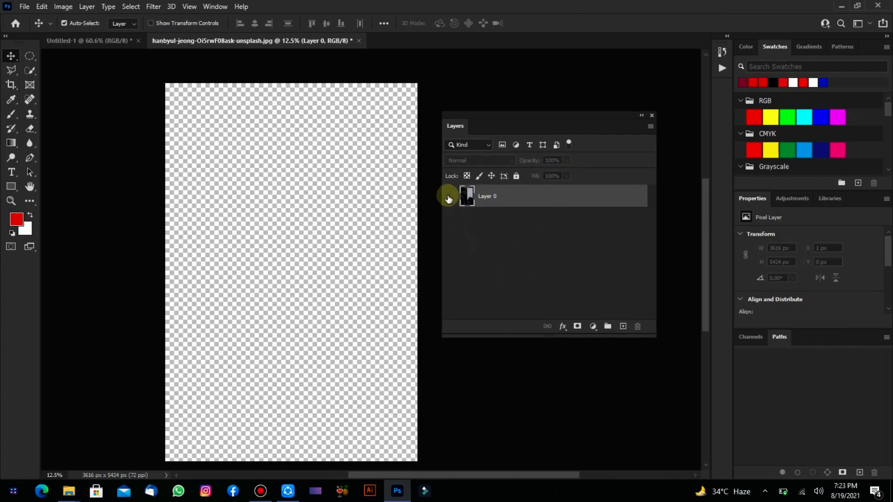
left_click(450, 196)
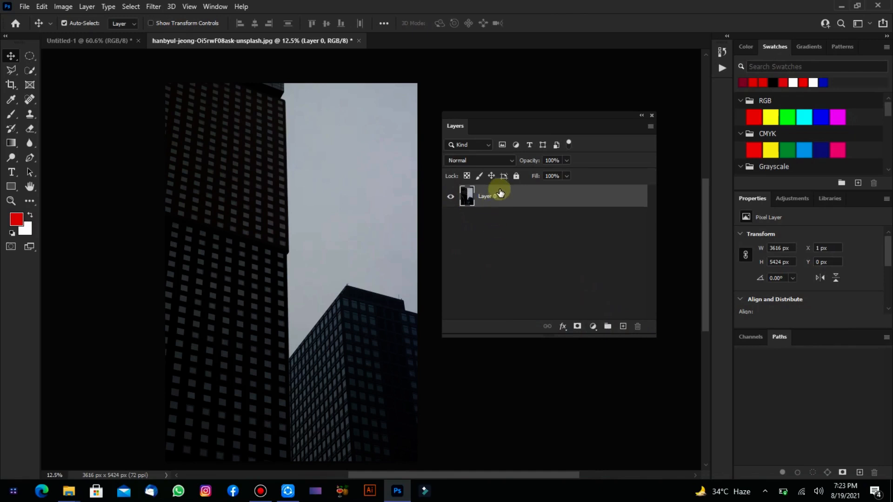
- Create a layer group above Layer 0, open its name for editing, and delete the group
left_click(607, 327)
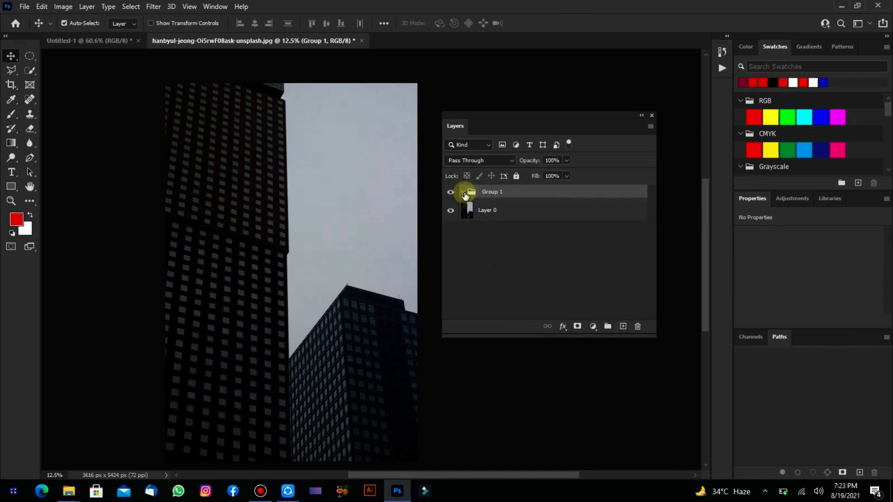
left_click(463, 192)
double_click(497, 192)
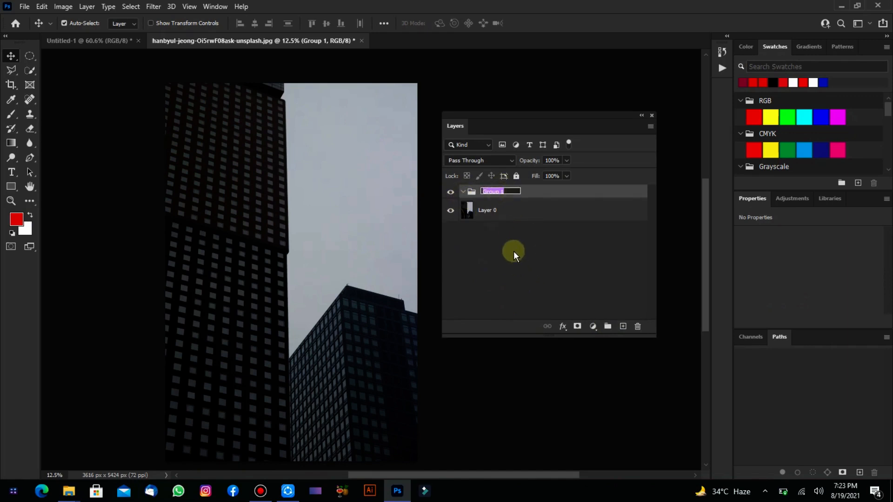
left_click(513, 251)
left_click_drag(527, 195, 639, 326)
left_click(497, 205)
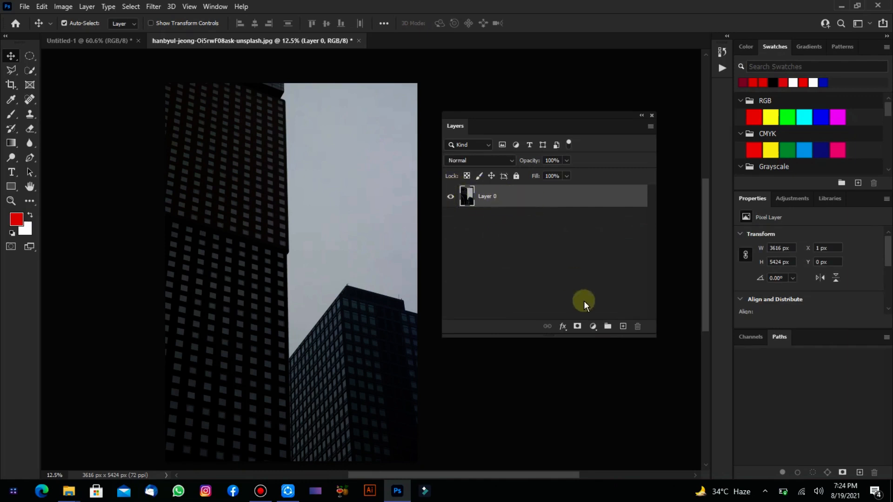
- Create a new layer group and delete Layer 0 so only the empty group remains
left_click(608, 327)
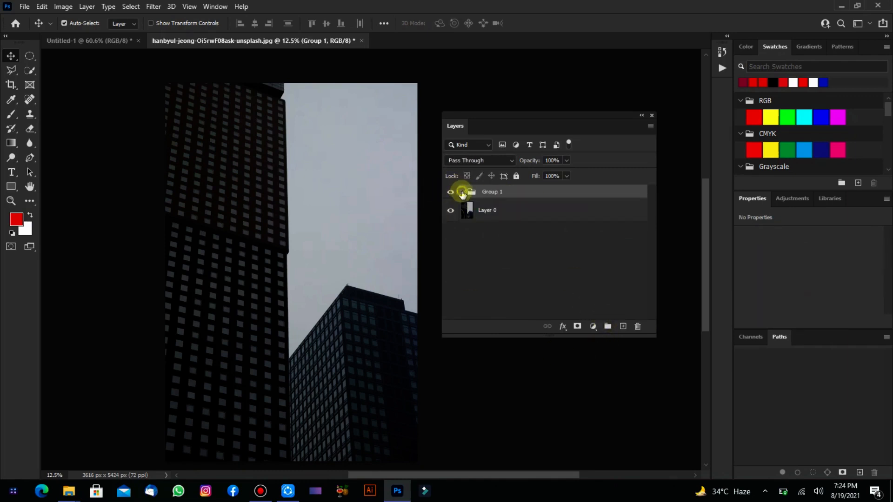
left_click_drag(476, 203, 638, 326)
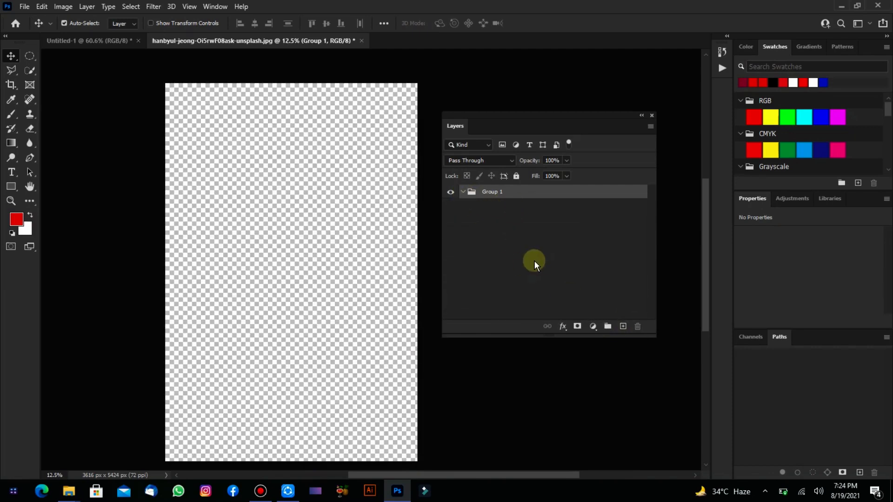
- Undo the deletion of Layer 0 and delete the empty layer group above it
key("ctrl+z")
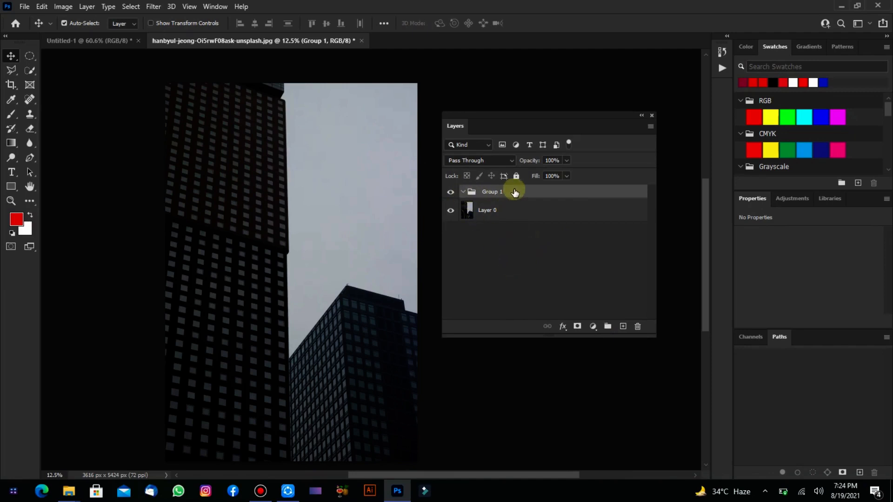
left_click_drag(514, 192, 640, 329)
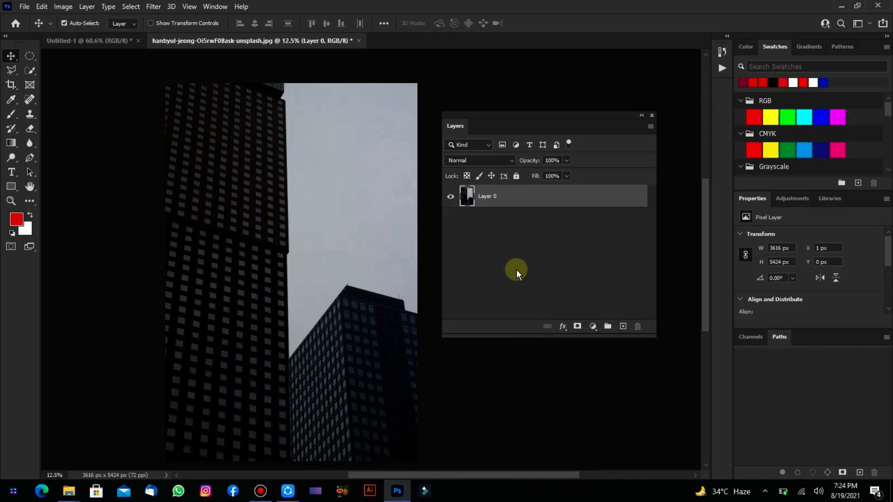
- View Layer 0's thumbnail options, editable name field and available layer commands without changing any of them
right_click(466, 200)
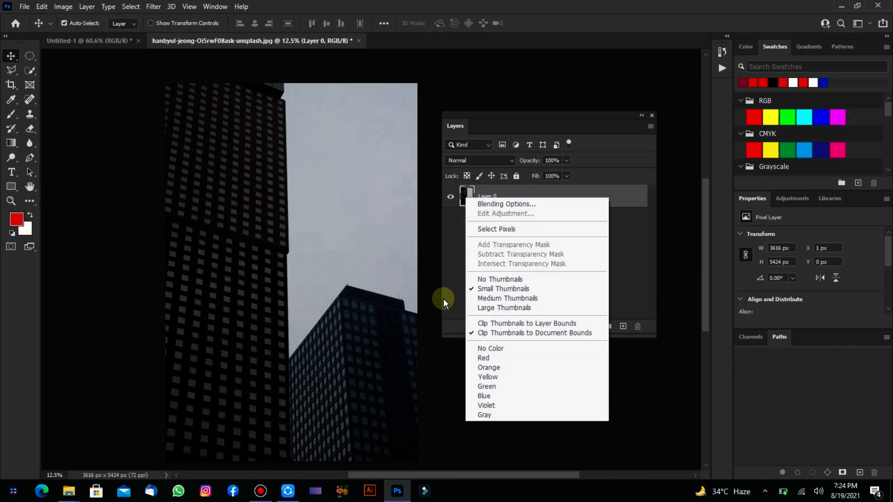
left_click(454, 289)
double_click(487, 196)
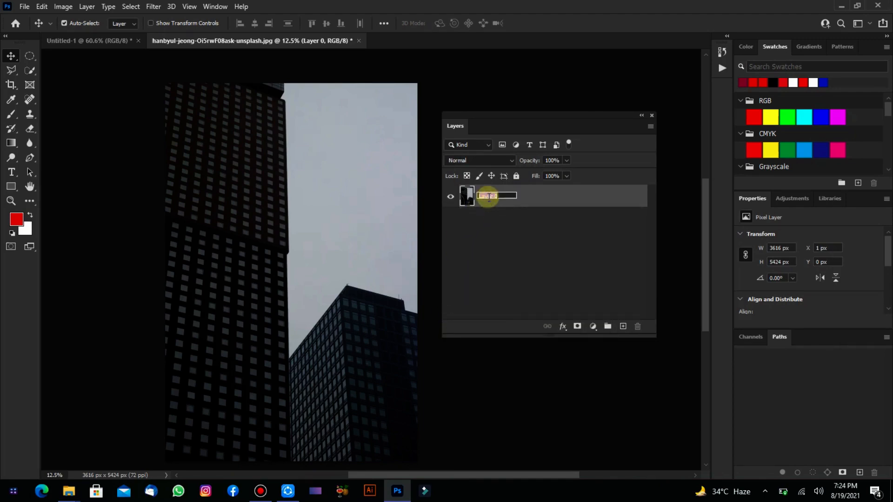
left_click(517, 226)
right_click(518, 201)
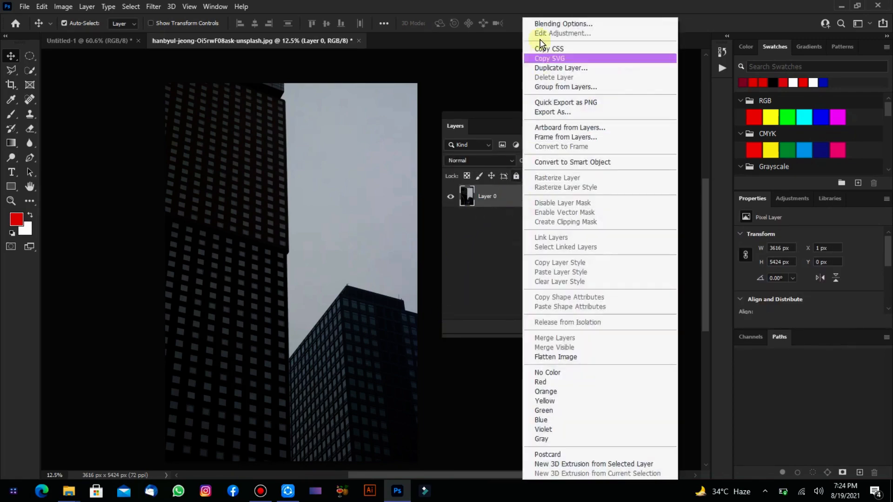
left_click(515, 248)
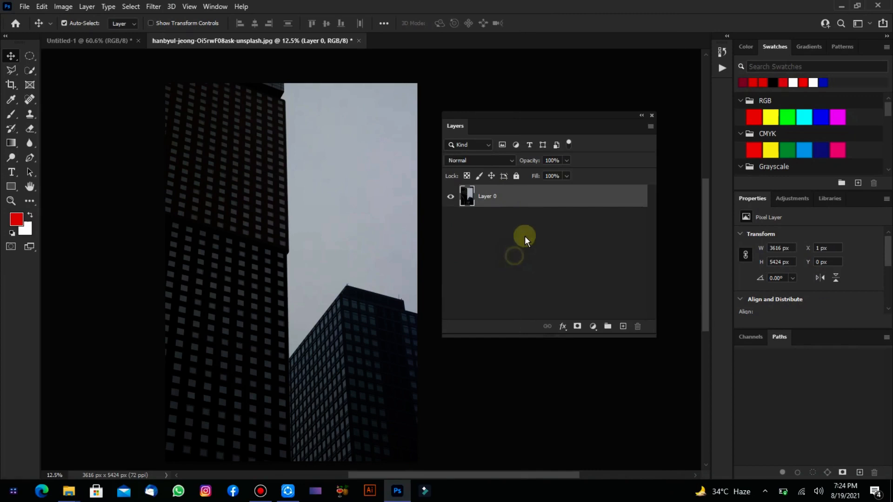
- Try Bevel & Emboss with Contour and Texture, Inner Glow and Gradient Overlay on Layer 0, and cancel the layer style changes
double_click(612, 197)
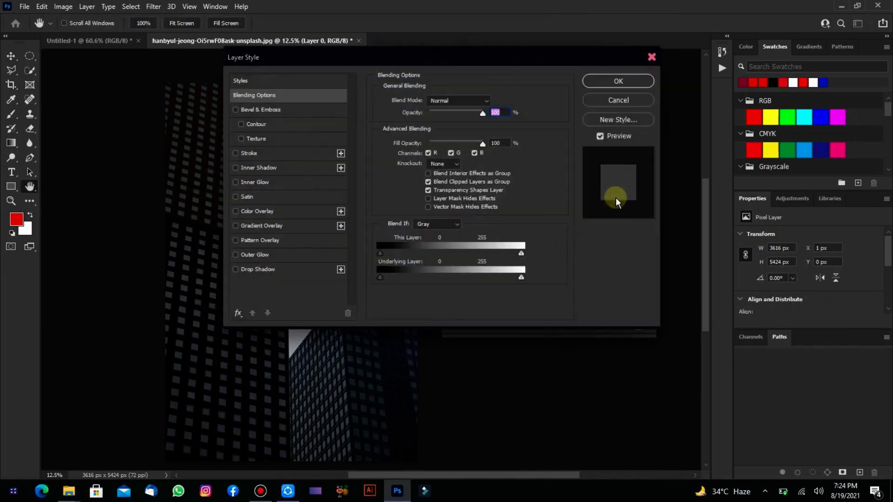
left_click_drag(353, 61, 216, 79)
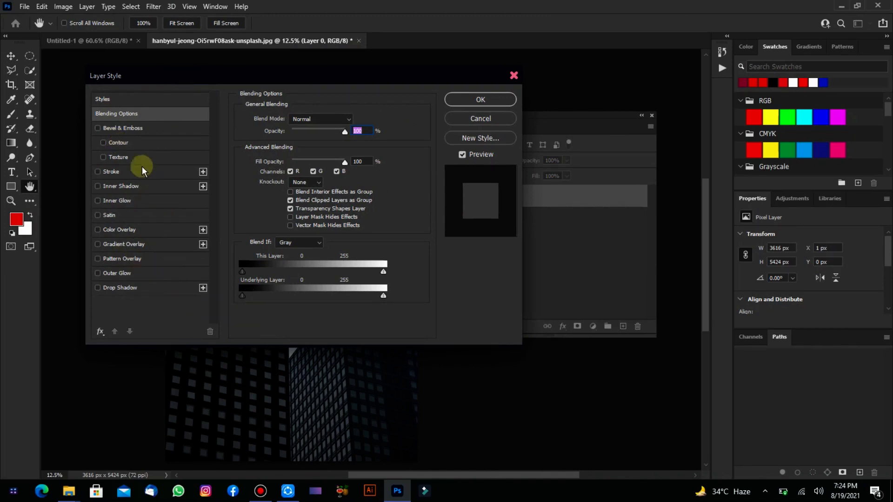
left_click(134, 143)
left_click(137, 202)
left_click(139, 244)
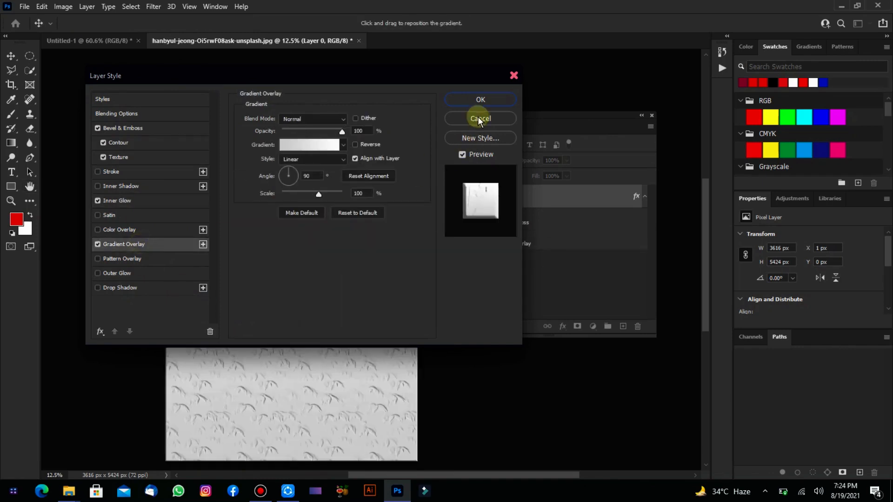
left_click(481, 120)
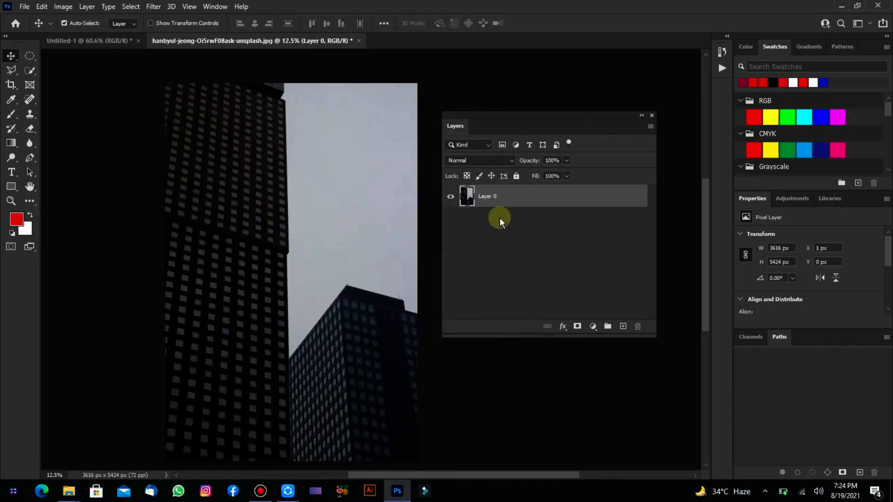